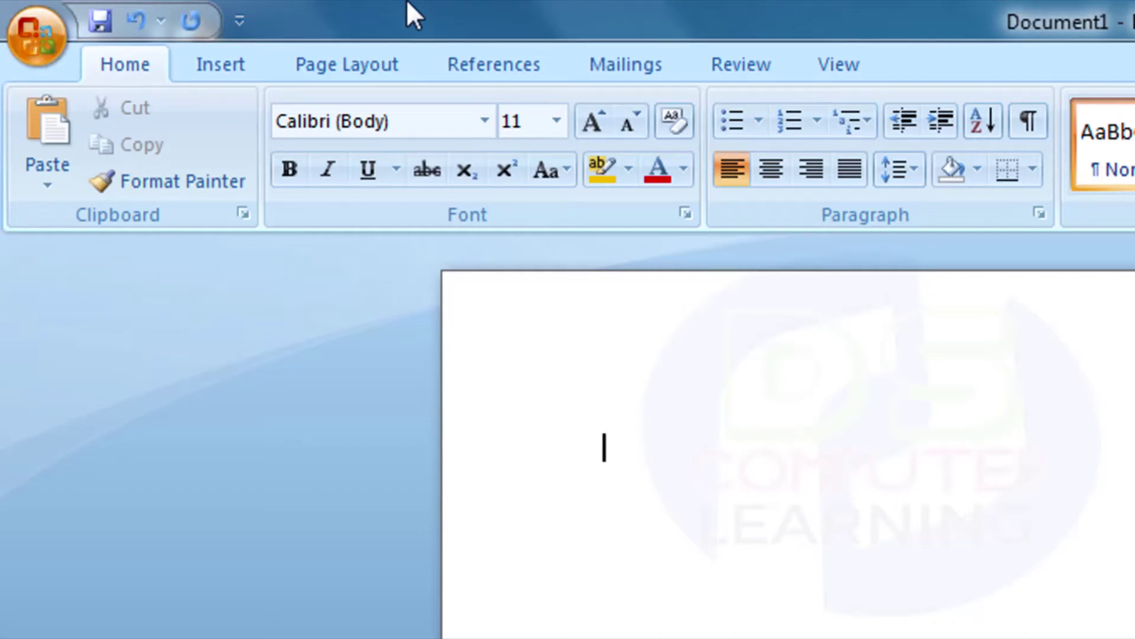
# Step: Draw a Flowchart: Punched Tape shape on the page as the wavy flag
pyautogui.click(248, 65)
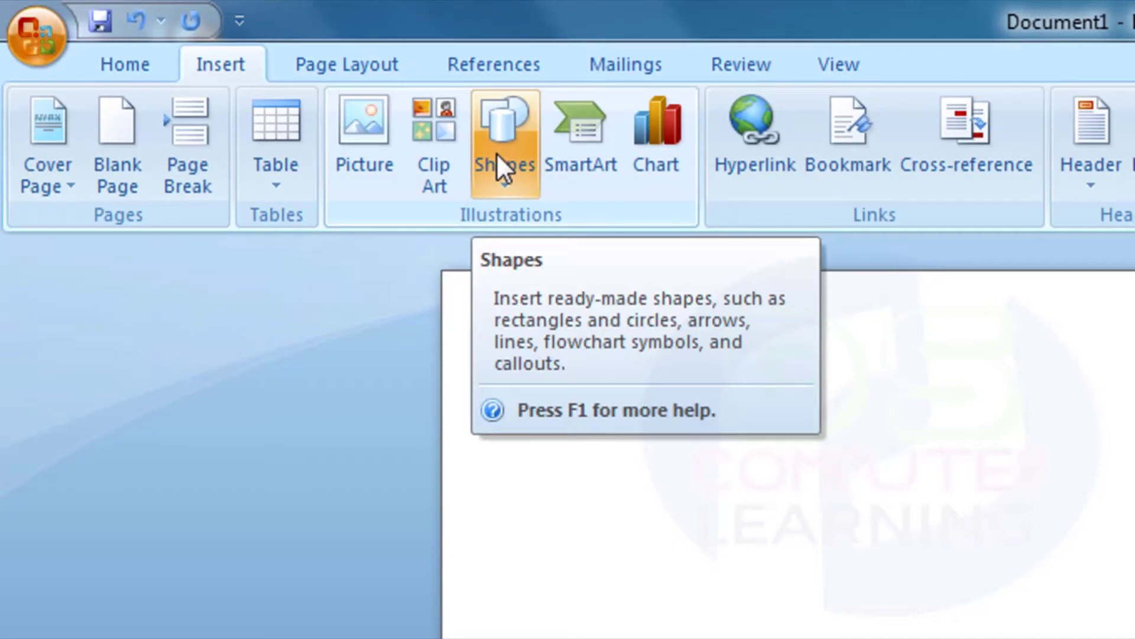
pyautogui.click(496, 152)
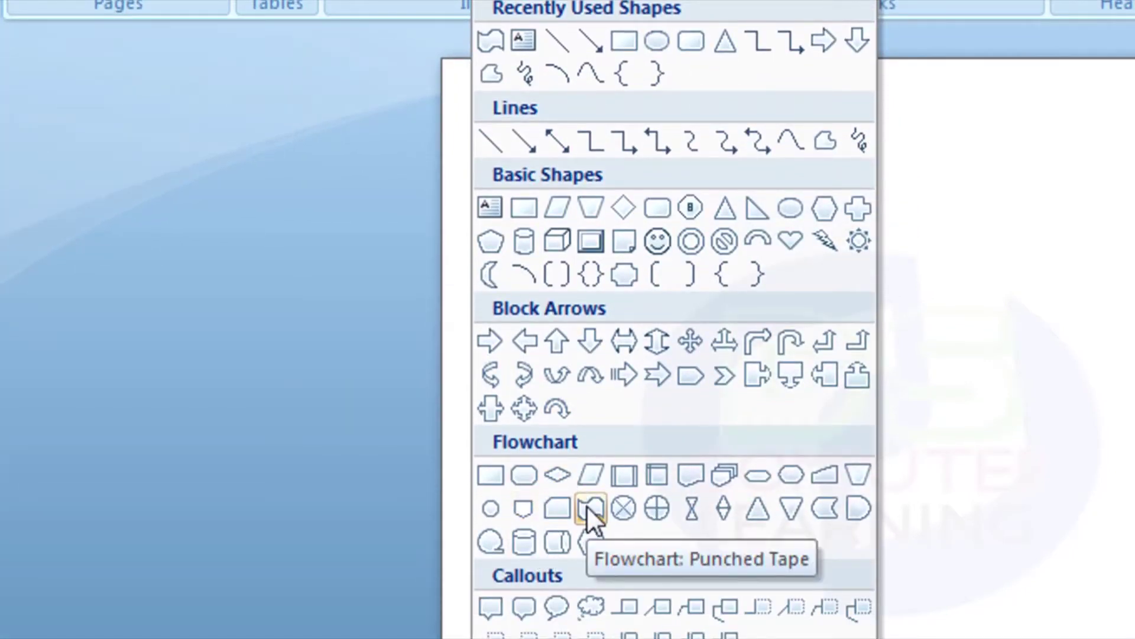
pyautogui.click(588, 507)
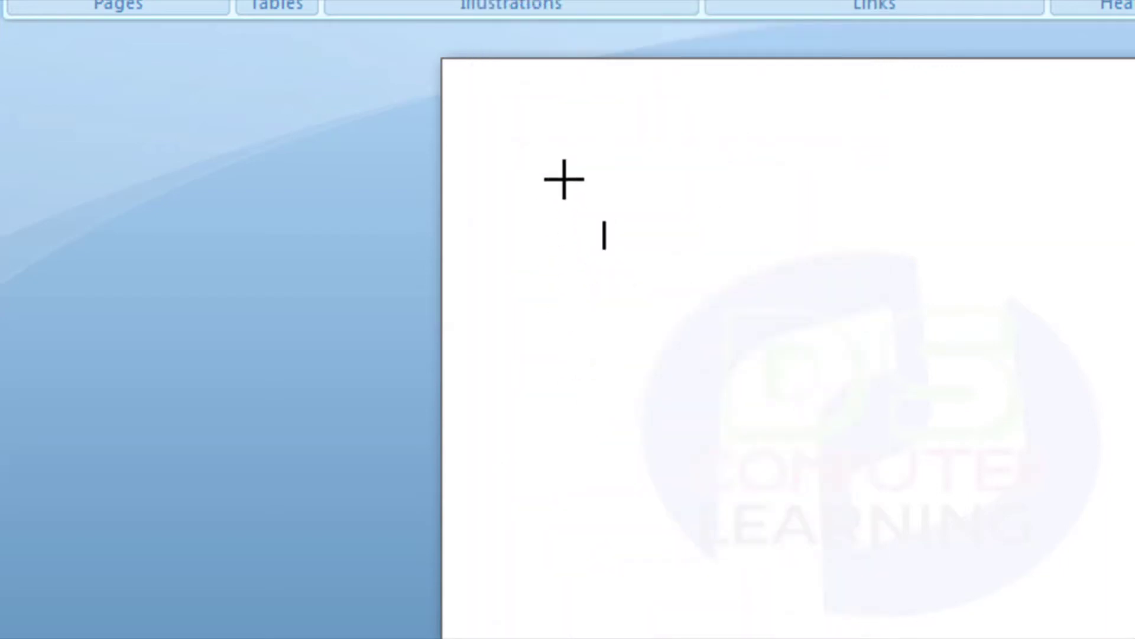
pyautogui.moveTo(555, 177); pyautogui.dragTo(751, 330)
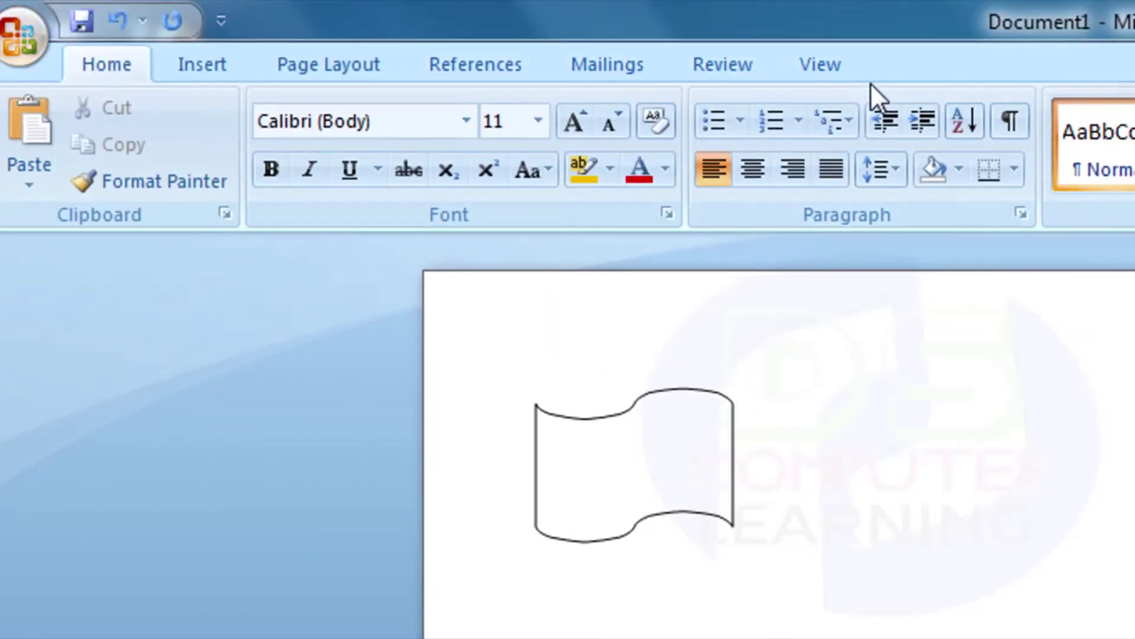
# Step: Fill the Punched Tape flag dark green and set its outline to No Outline
pyautogui.doubleClick(682, 434)
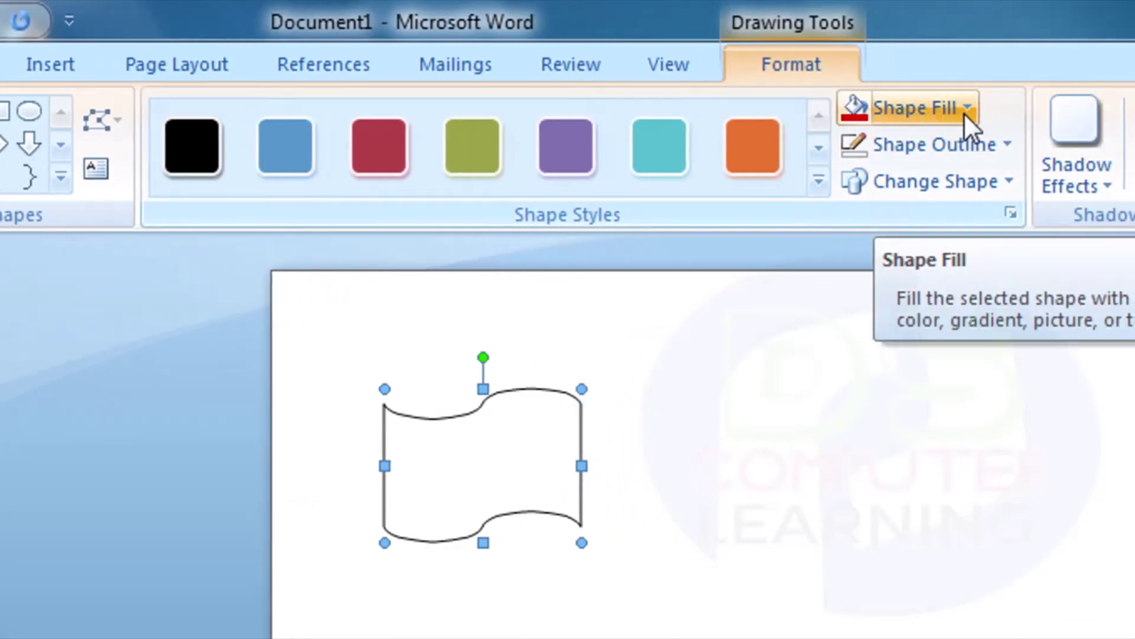
pyautogui.click(966, 115)
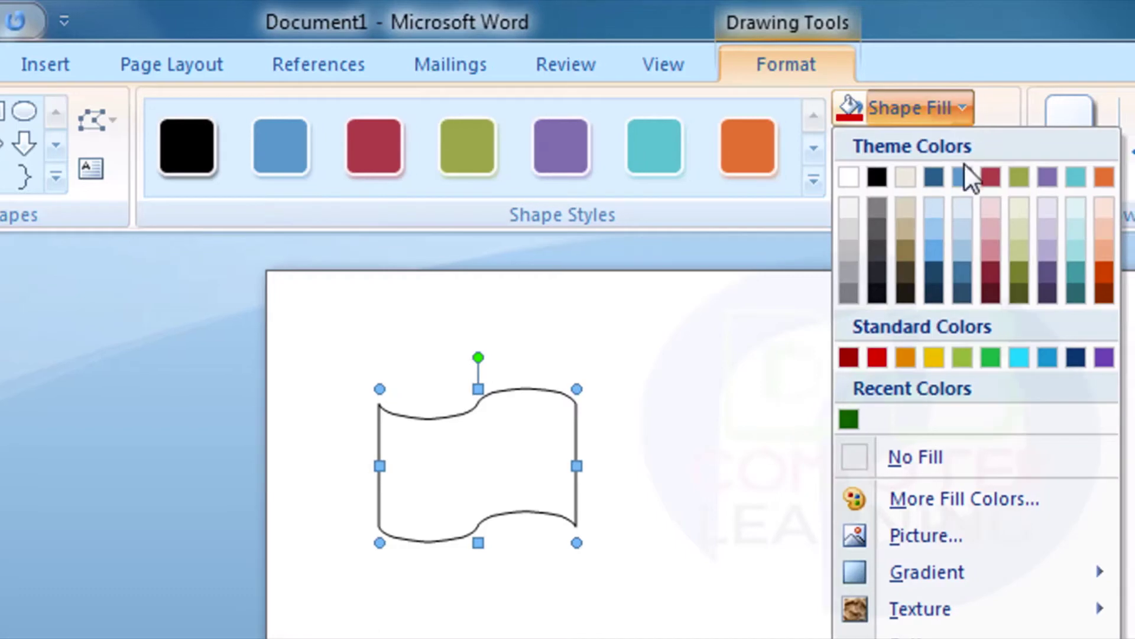
pyautogui.click(848, 418)
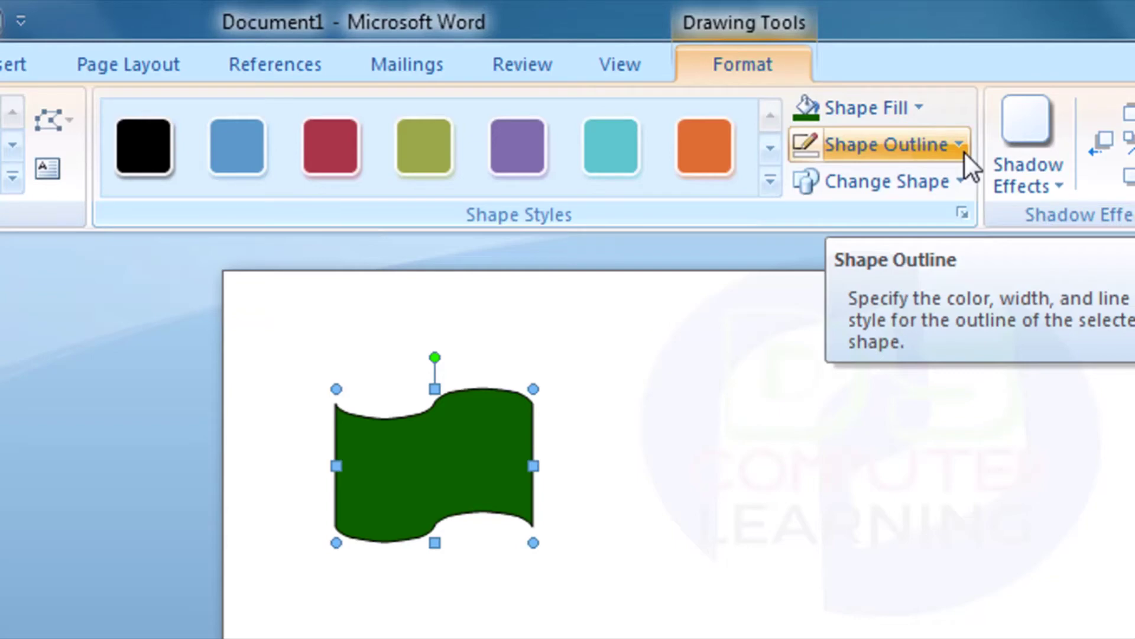
pyautogui.click(964, 151)
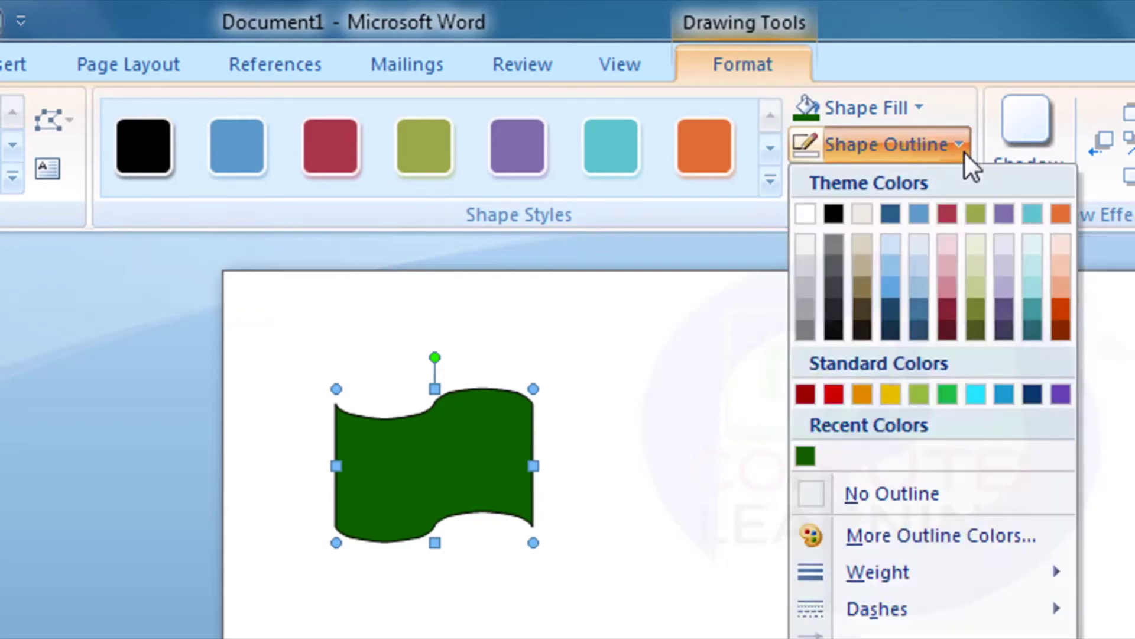
pyautogui.click(888, 502)
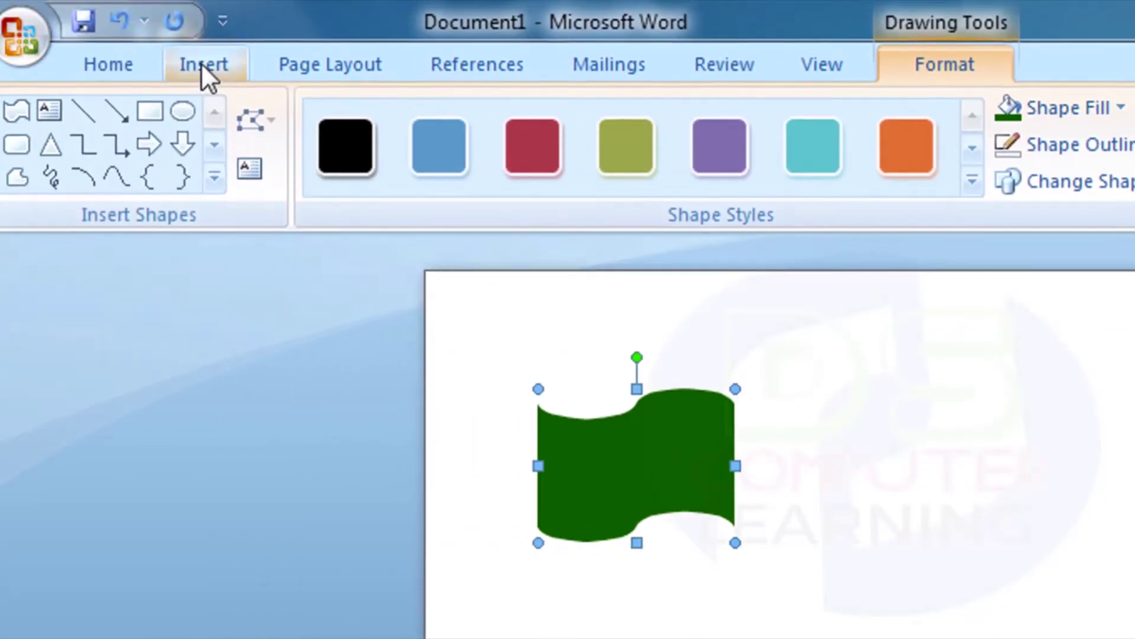
# Step: Draw an oval circle to the right of the green flag and fill it red
pyautogui.click(201, 62)
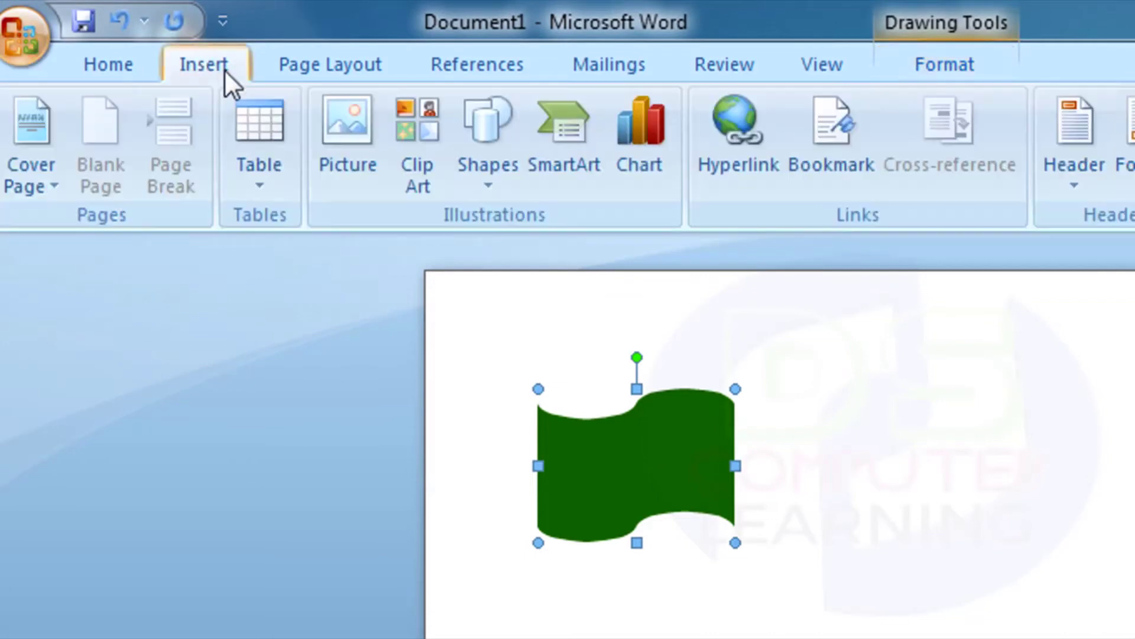
pyautogui.click(492, 167)
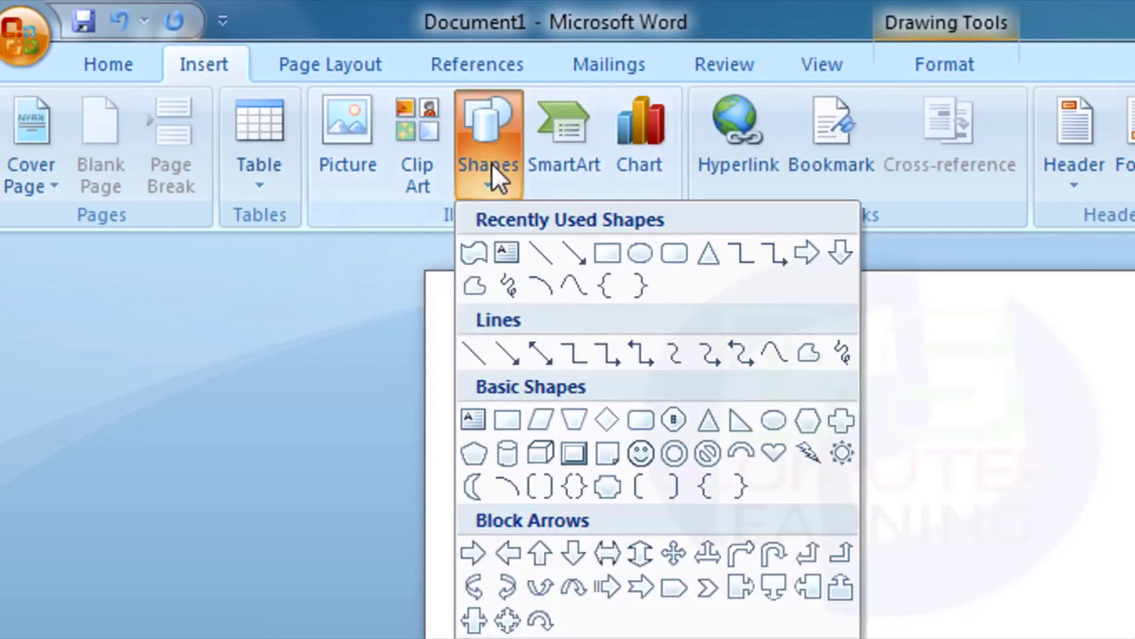
pyautogui.click(781, 424)
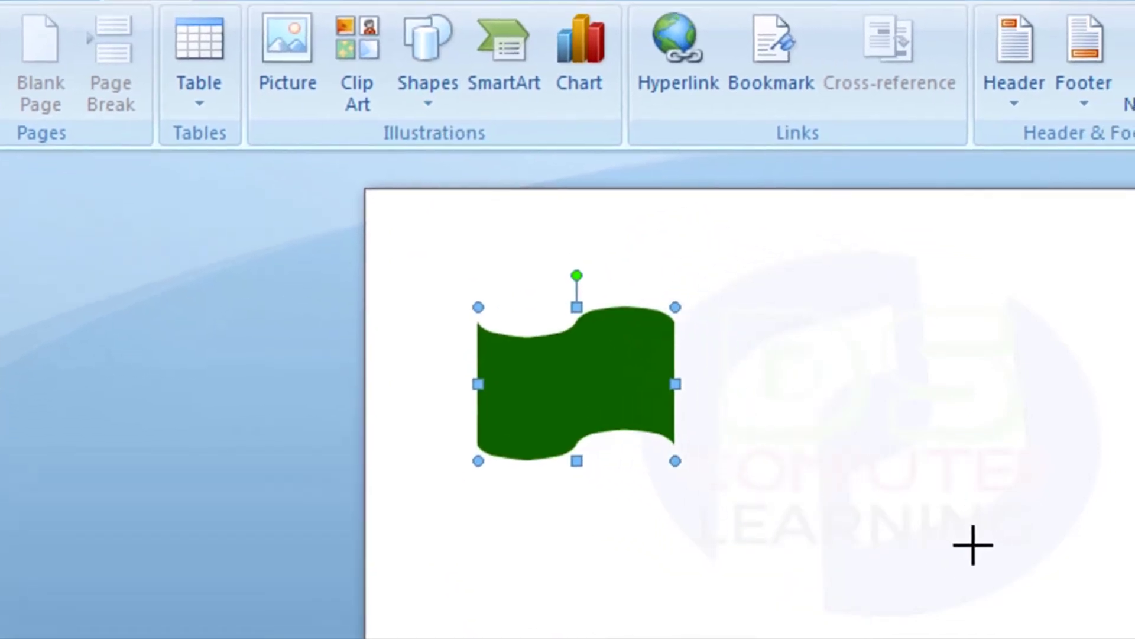
pyautogui.moveTo(790, 389); pyautogui.dragTo(963, 542)
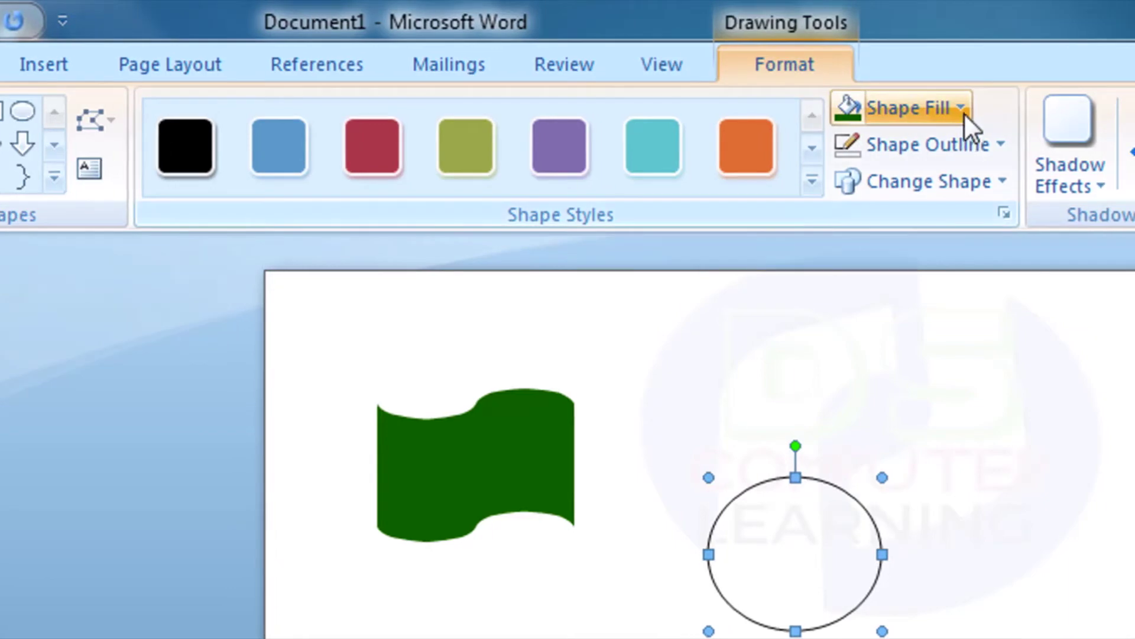
pyautogui.click(961, 109)
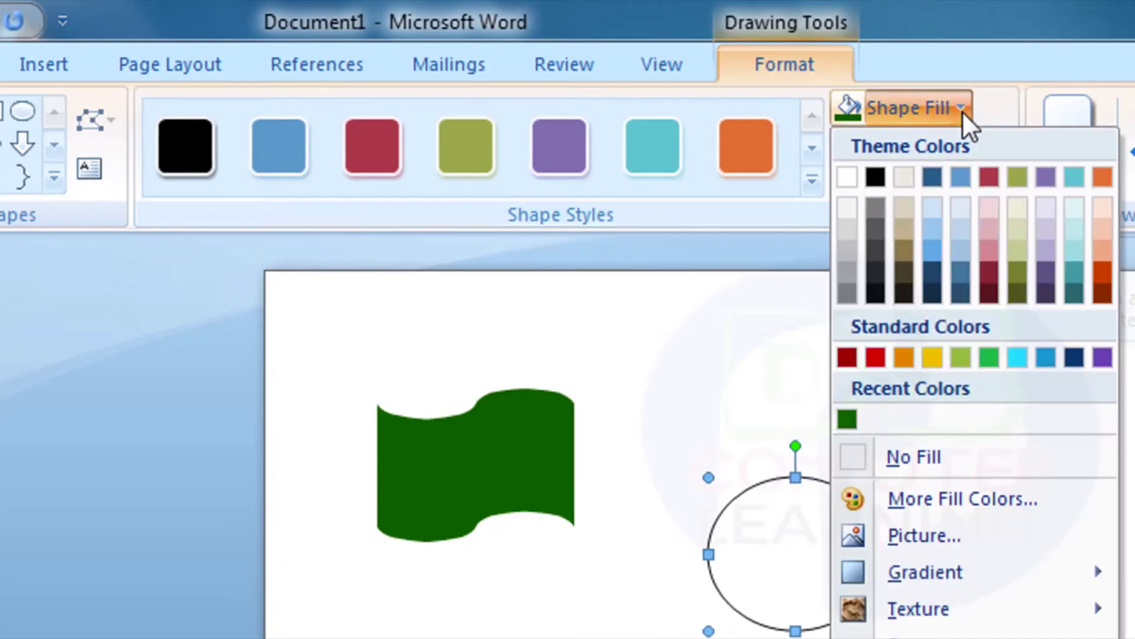
pyautogui.click(881, 358)
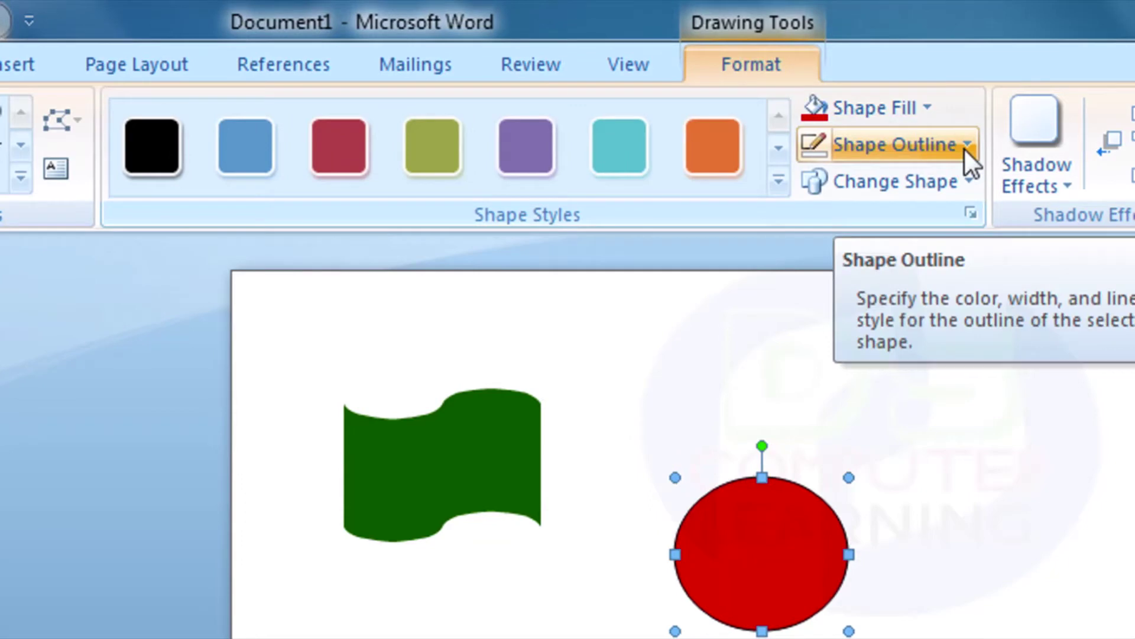
# Step: Remove the red circle's outline and shrink it onto the green flag
pyautogui.click(965, 146)
pyautogui.click(871, 493)
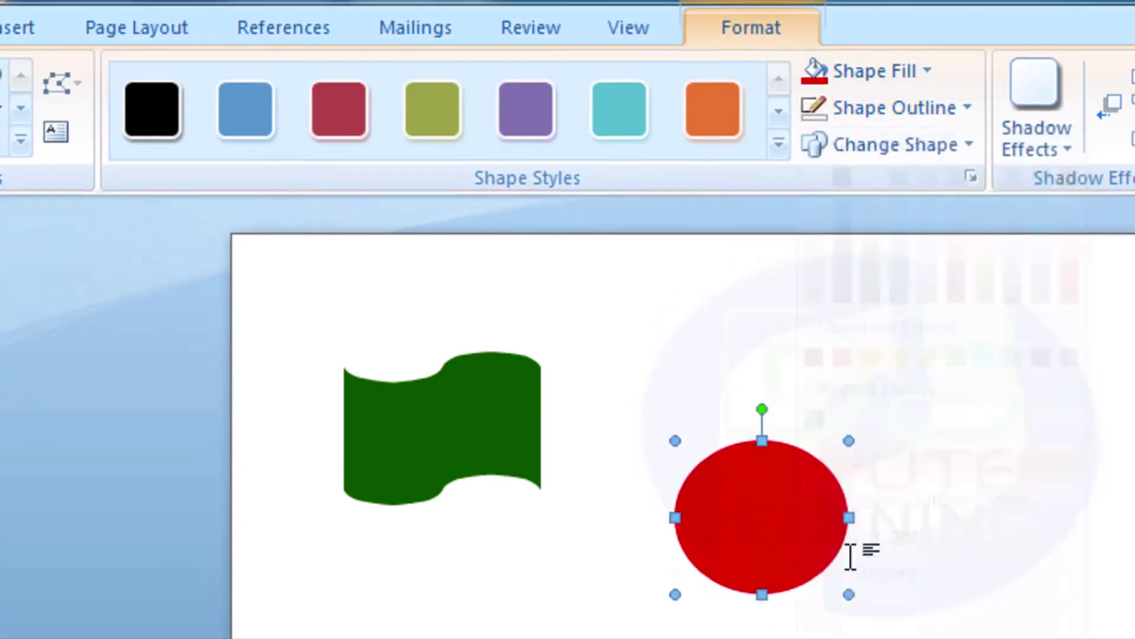
pyautogui.moveTo(849, 540)
pyautogui.mouseDown()
pyautogui.moveTo(751, 453)
pyautogui.moveTo(451, 385)
pyautogui.mouseUp()
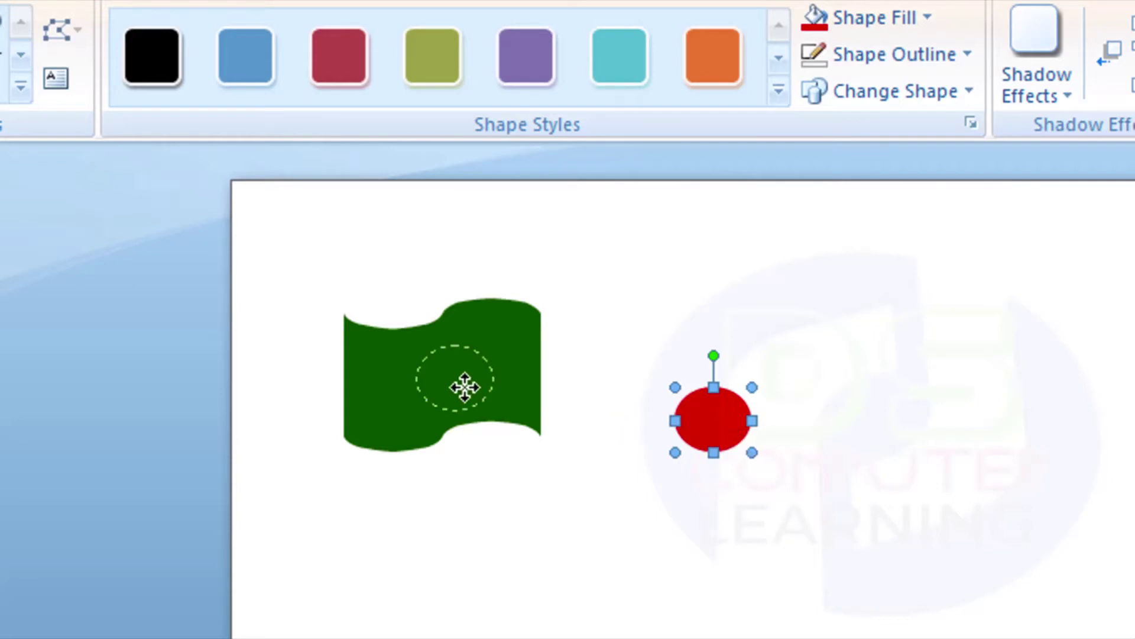
# Step: Adjust the red circle and green flag positions so the circle sits on the flag
pyautogui.click(591, 357)
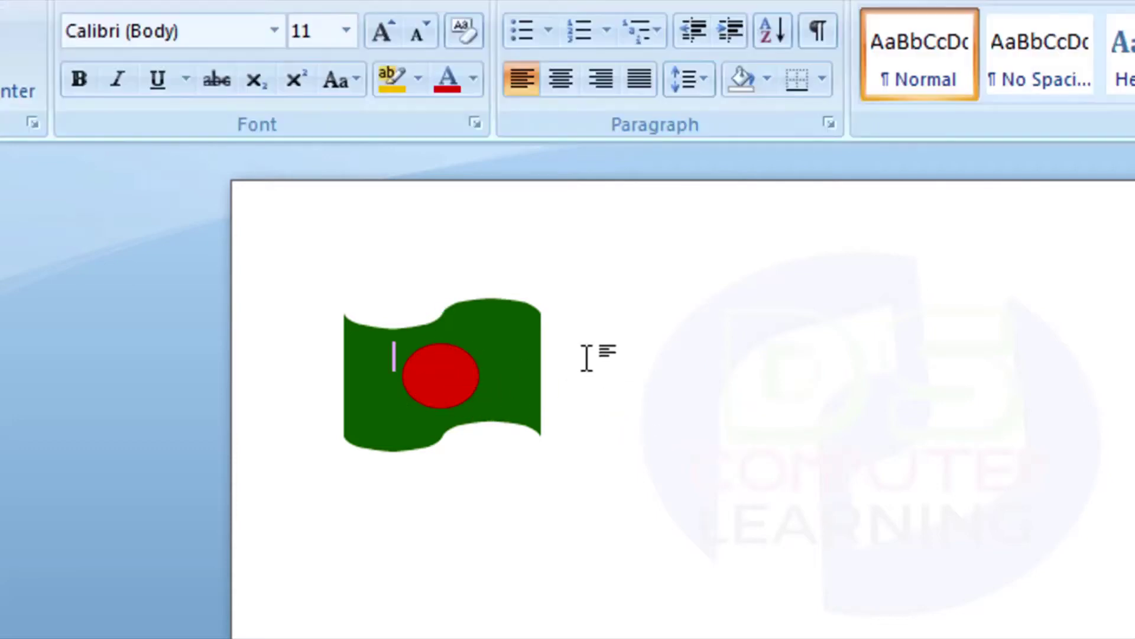
pyautogui.click(451, 377)
pyautogui.moveTo(451, 377); pyautogui.dragTo(441, 377)
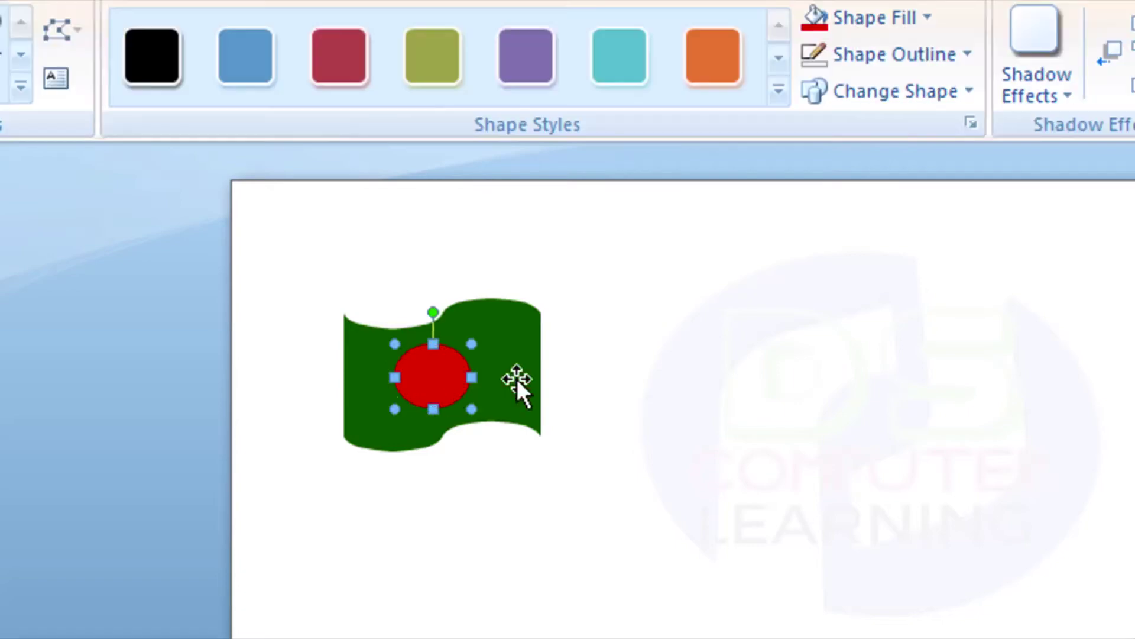
pyautogui.click(563, 363)
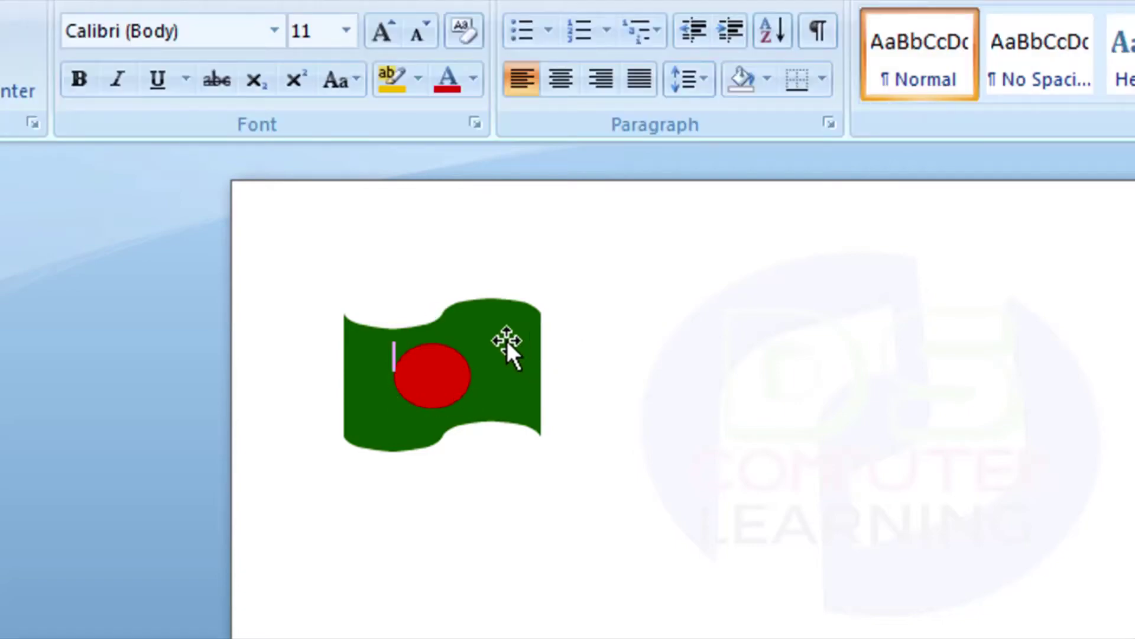
pyautogui.click(507, 342)
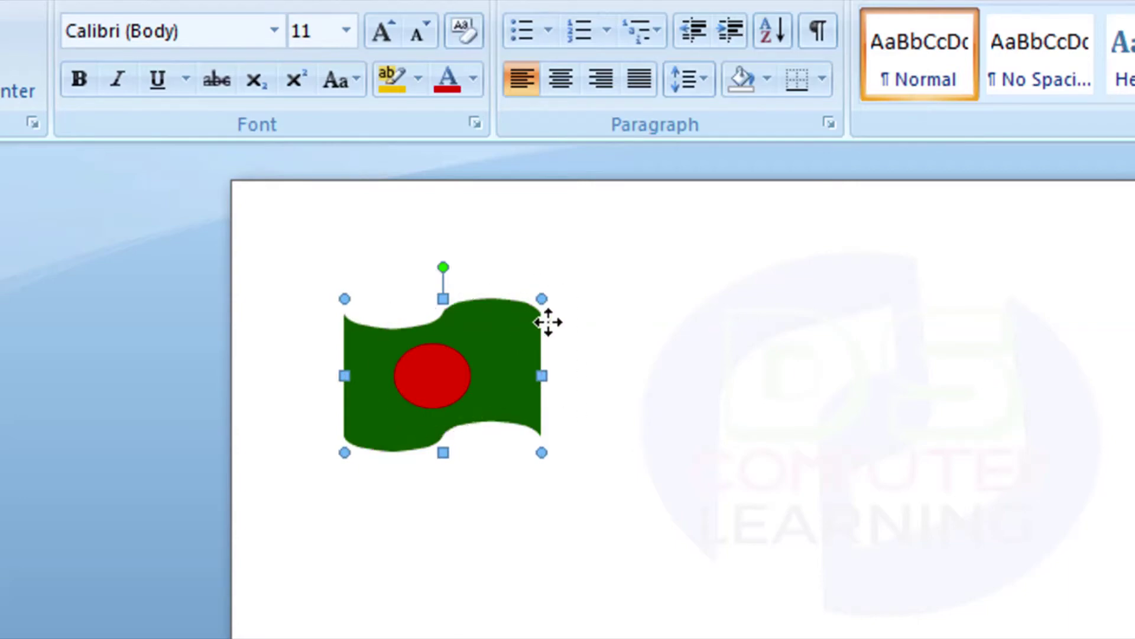
pyautogui.moveTo(716, 307); pyautogui.dragTo(737, 299)
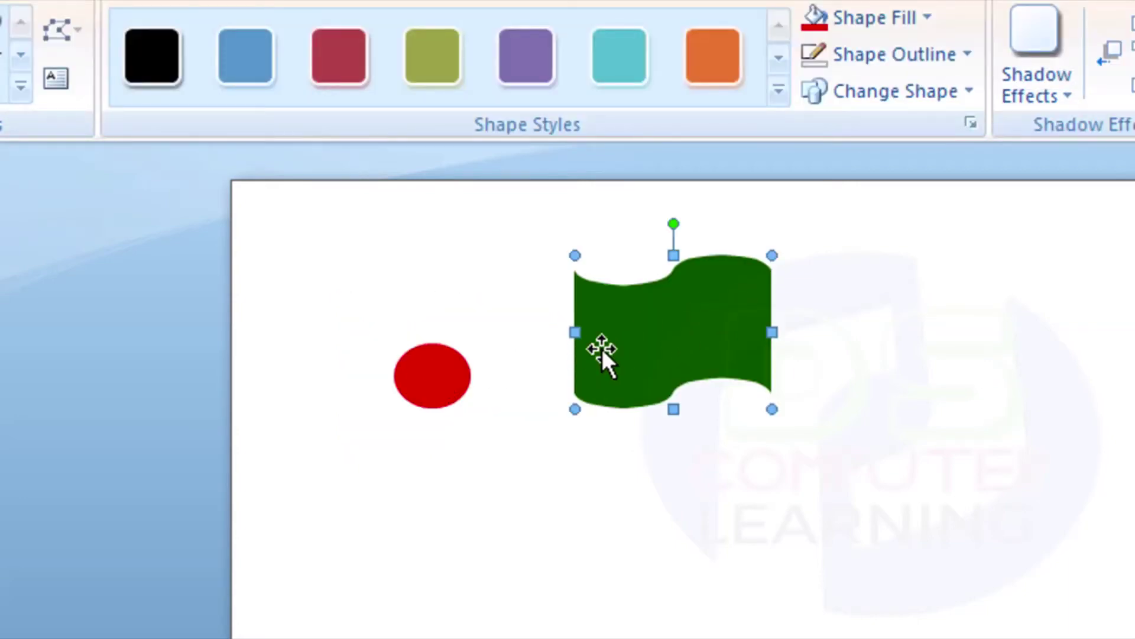
pyautogui.click(414, 369)
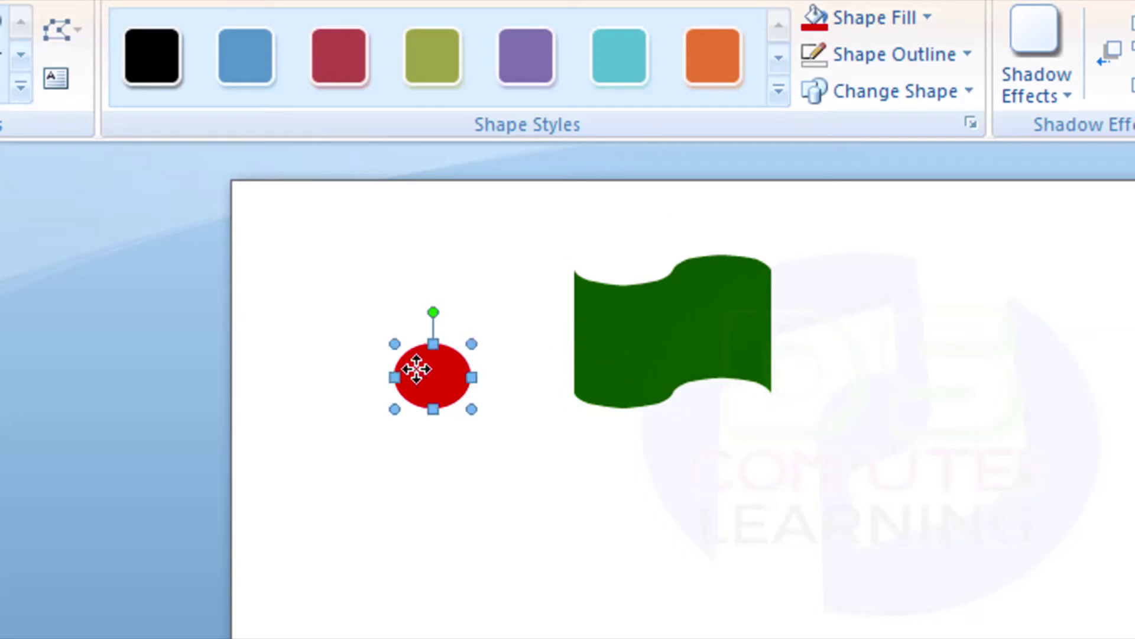
pyautogui.moveTo(617, 349); pyautogui.dragTo(387, 391)
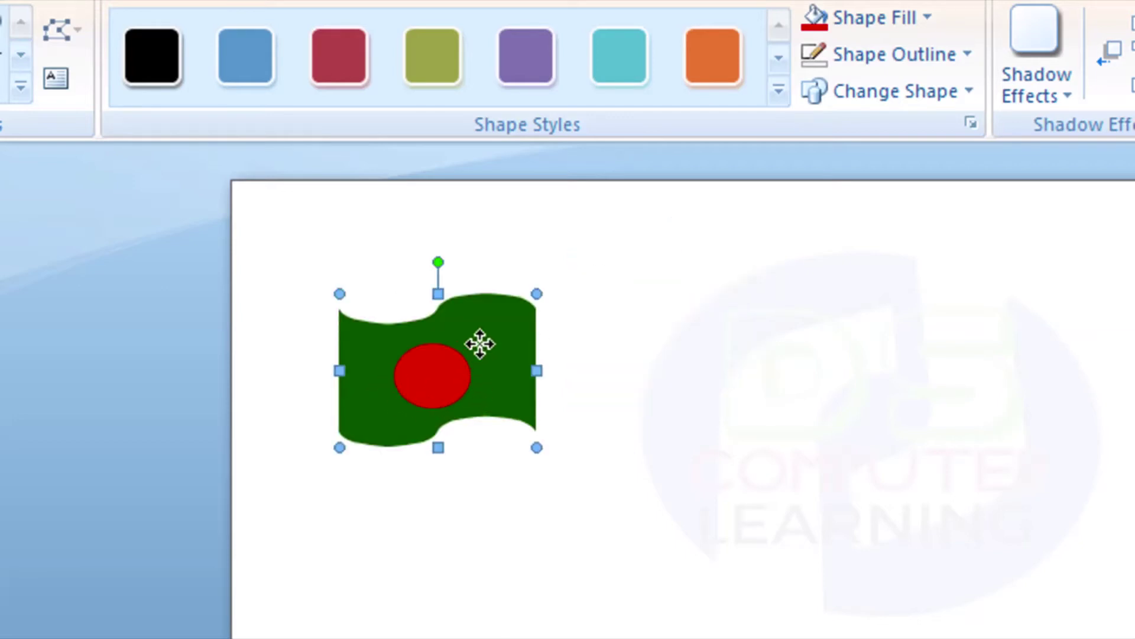
pyautogui.moveTo(479, 346); pyautogui.dragTo(495, 350)
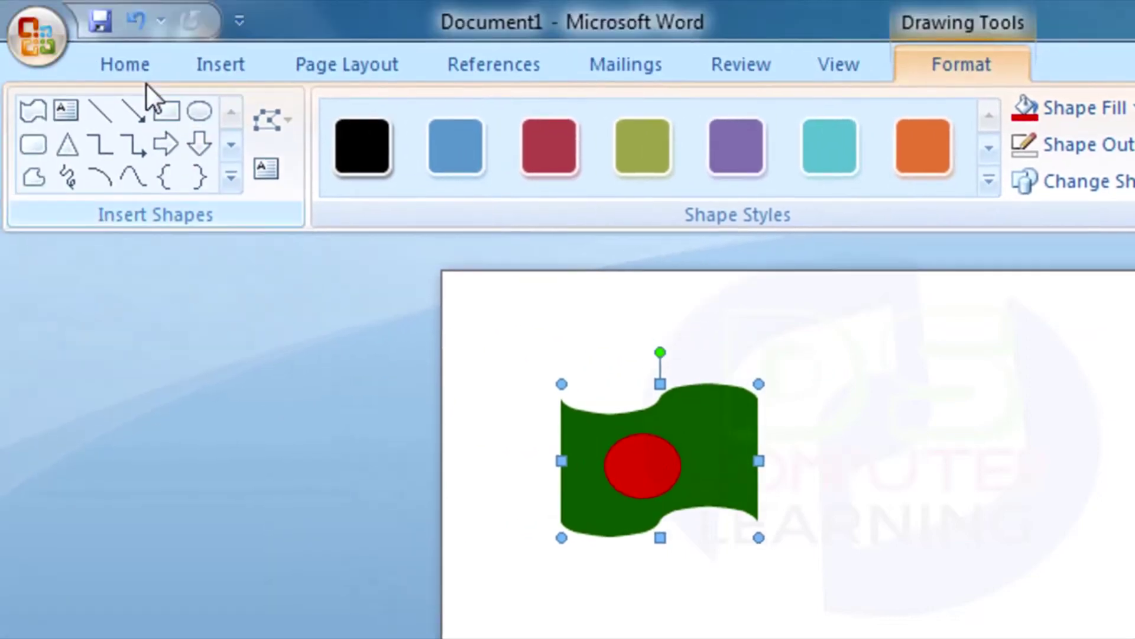
# Step: Box-select the green flag and red circle with Select Objects and group them
pyautogui.click(144, 70)
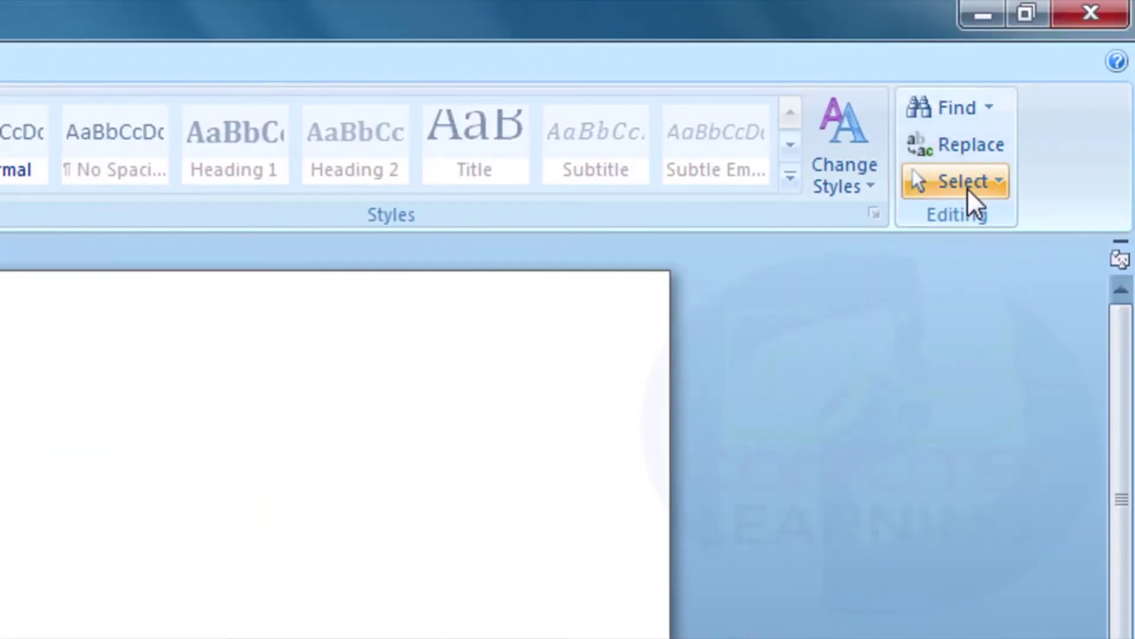
pyautogui.click(968, 188)
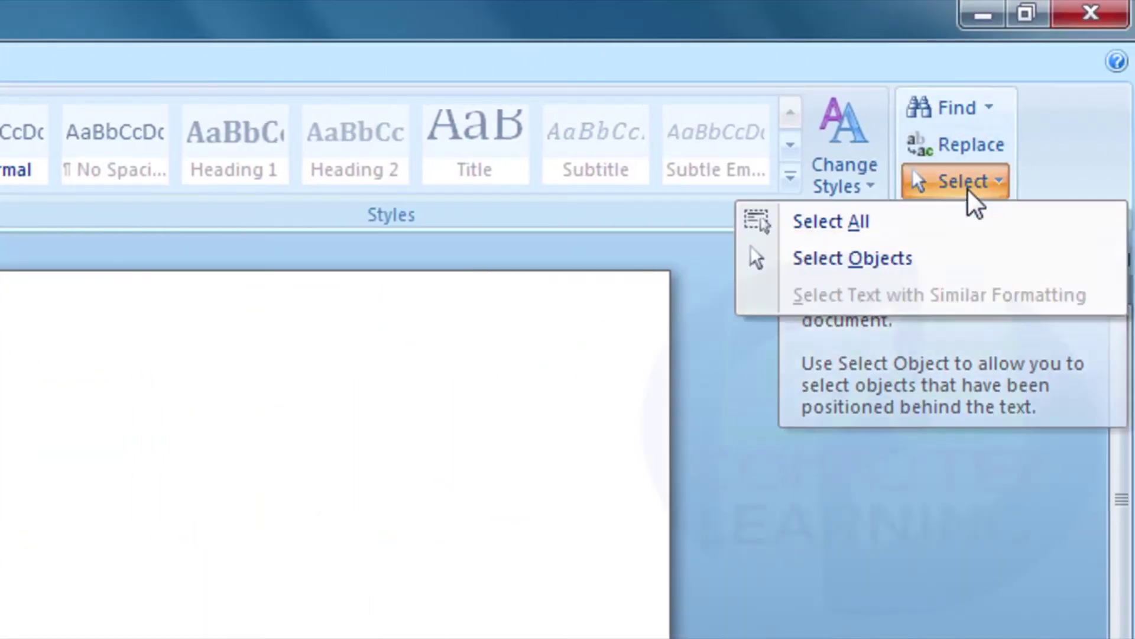
pyautogui.click(925, 261)
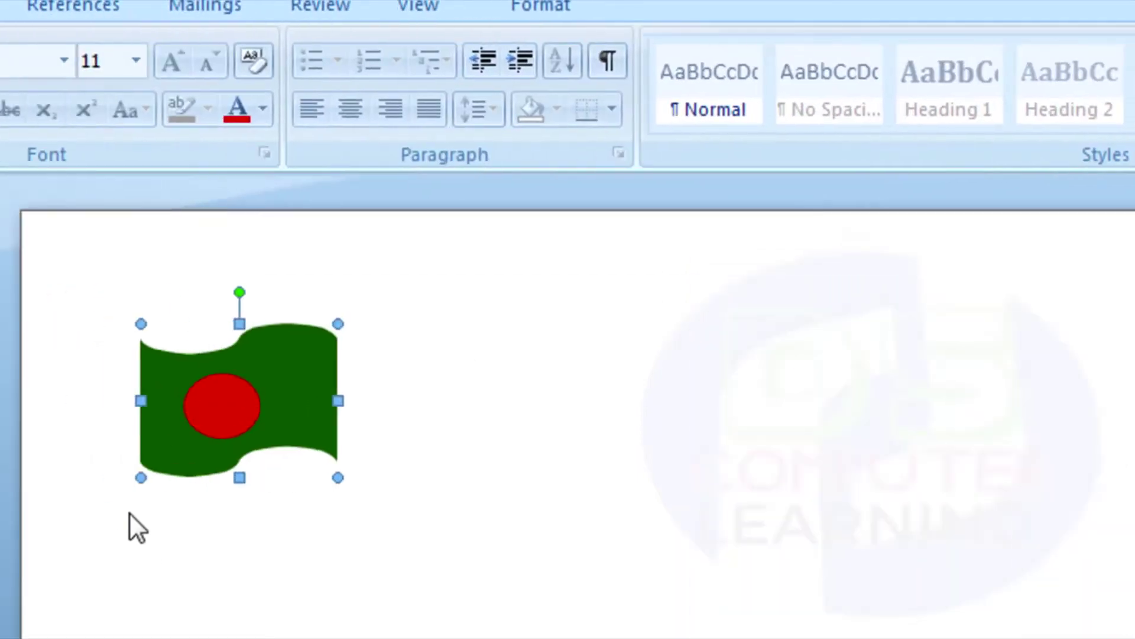
pyautogui.click(171, 286)
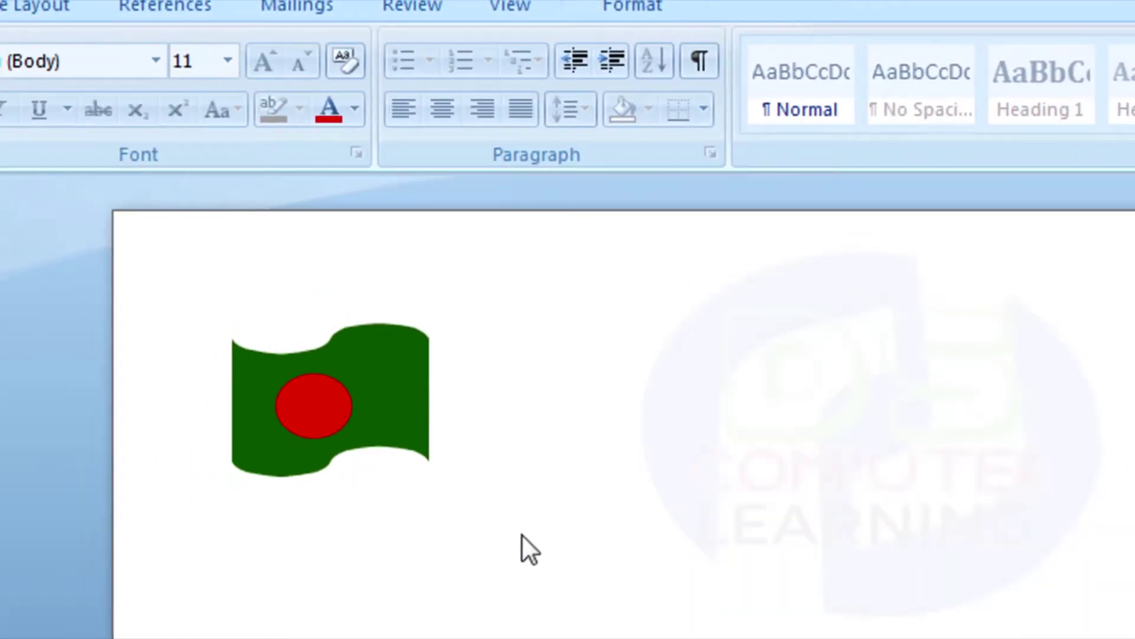
pyautogui.moveTo(172, 287); pyautogui.dragTo(523, 535)
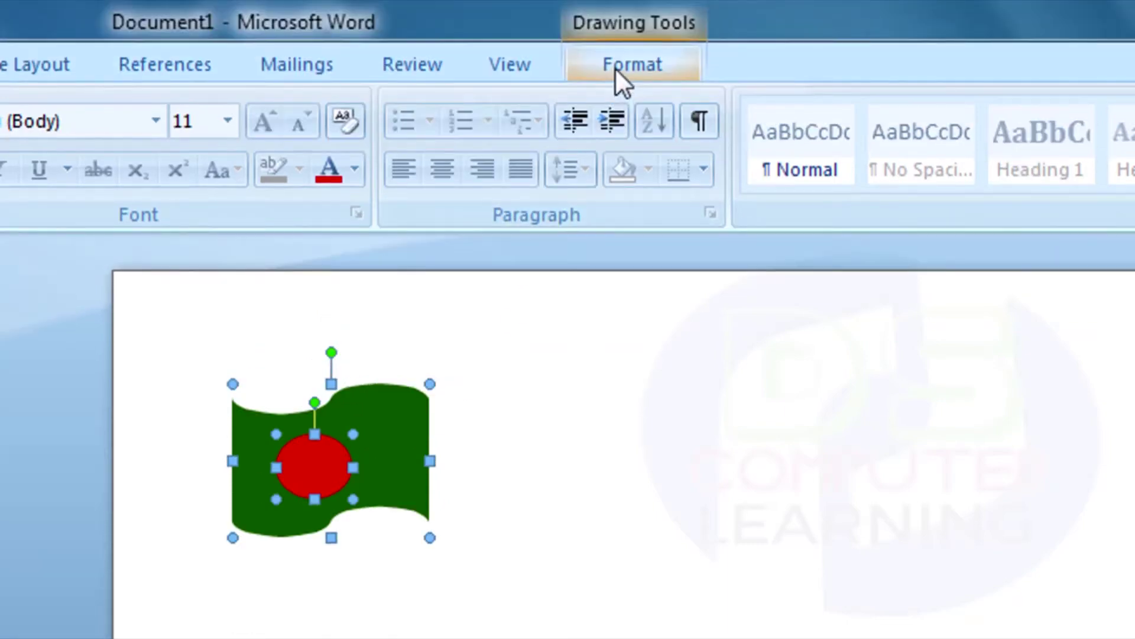
pyautogui.click(615, 67)
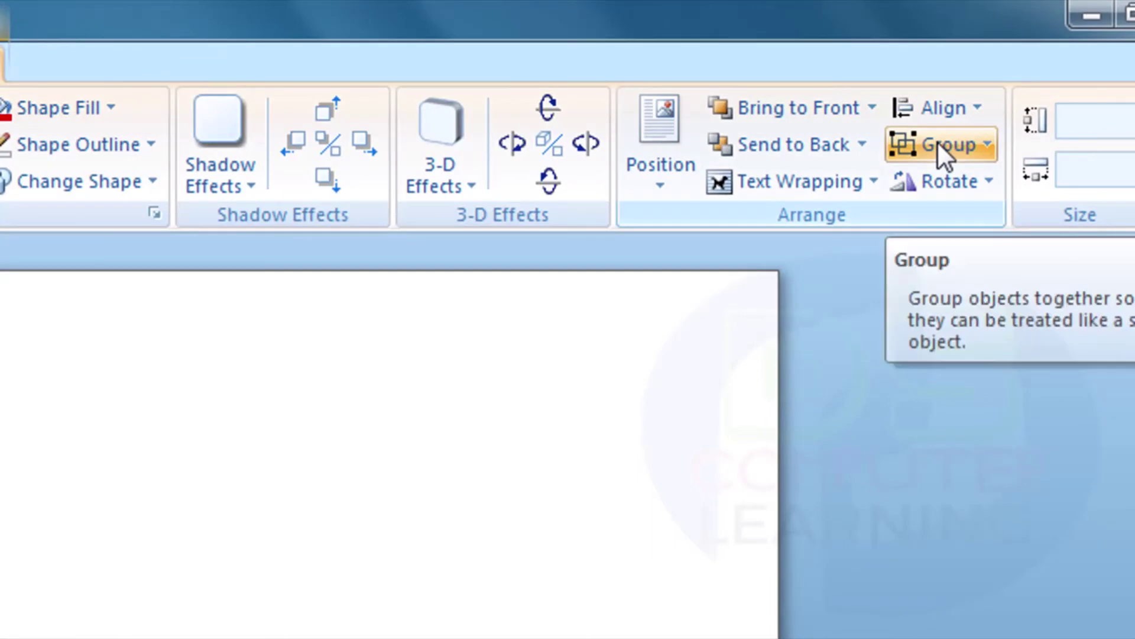
pyautogui.click(938, 140)
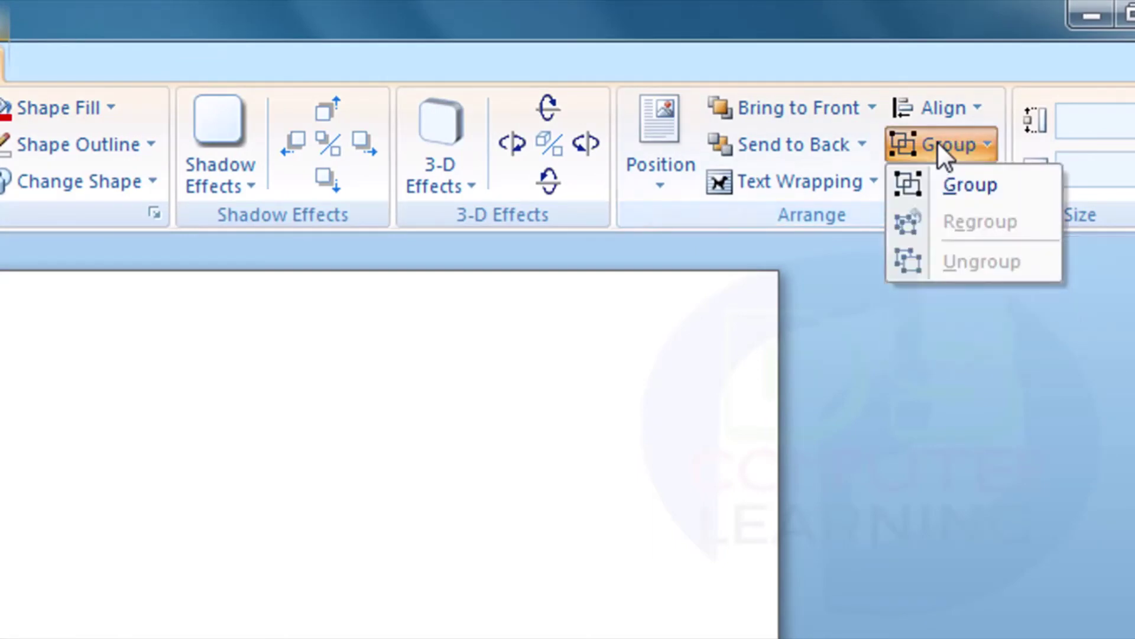
pyautogui.click(936, 179)
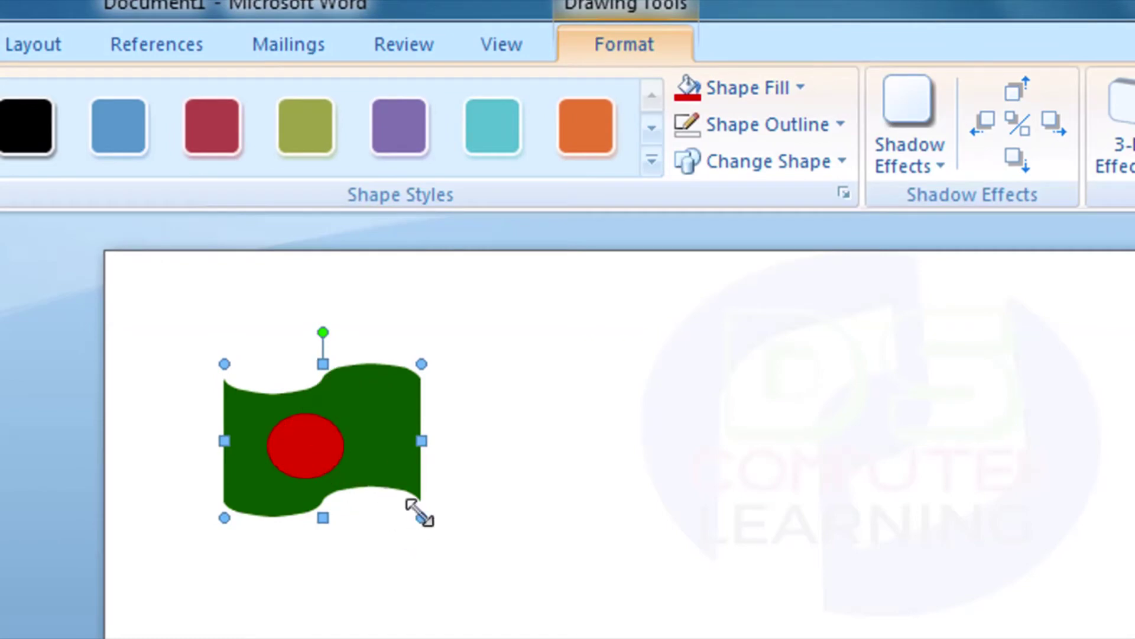
# Step: Shrink the grouped Bangladesh flag and move it to the page's upper-left area
pyautogui.moveTo(420, 517)
pyautogui.mouseDown()
pyautogui.moveTo(448, 544)
pyautogui.moveTo(512, 540)
pyautogui.mouseUp()
pyautogui.moveTo(460, 411)
pyautogui.mouseDown()
pyautogui.moveTo(578, 410)
pyautogui.moveTo(727, 371)
pyautogui.moveTo(442, 363)
pyautogui.moveTo(747, 365)
pyautogui.moveTo(650, 390)
pyautogui.moveTo(506, 344)
pyautogui.mouseUp()
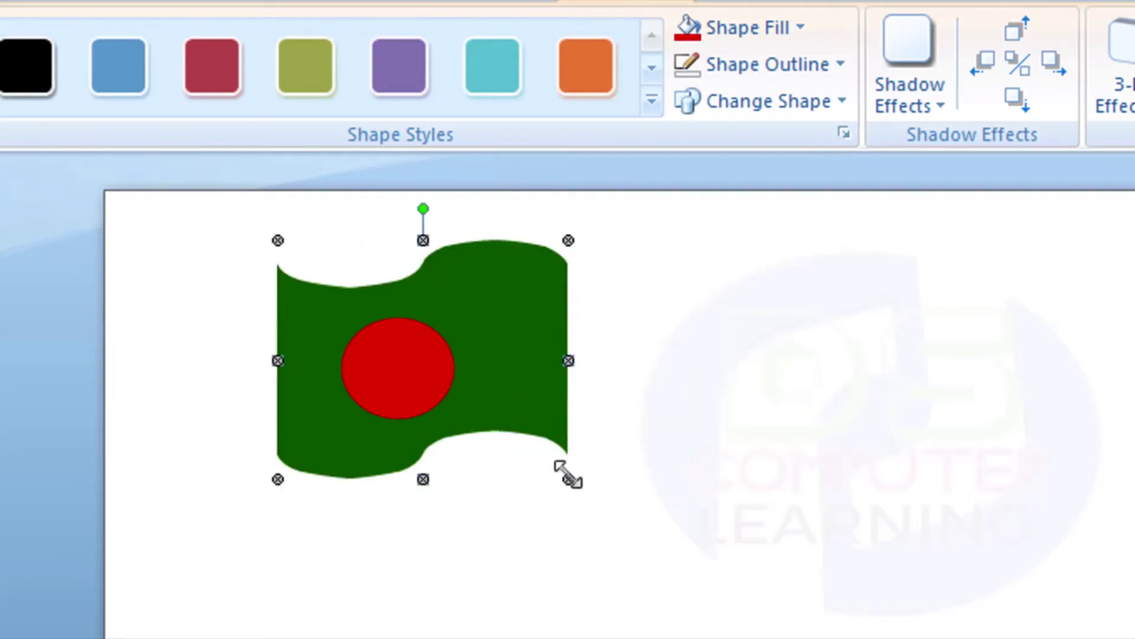
pyautogui.moveTo(568, 478); pyautogui.dragTo(456, 374)
pyautogui.moveTo(428, 308); pyautogui.dragTo(342, 299)
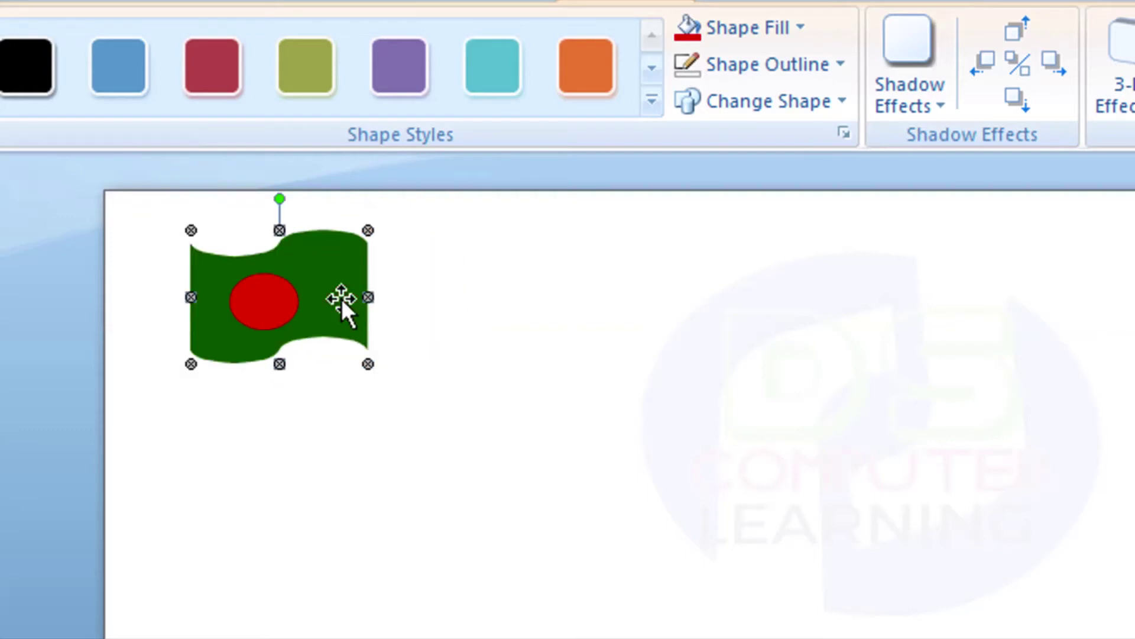
pyautogui.click(587, 414)
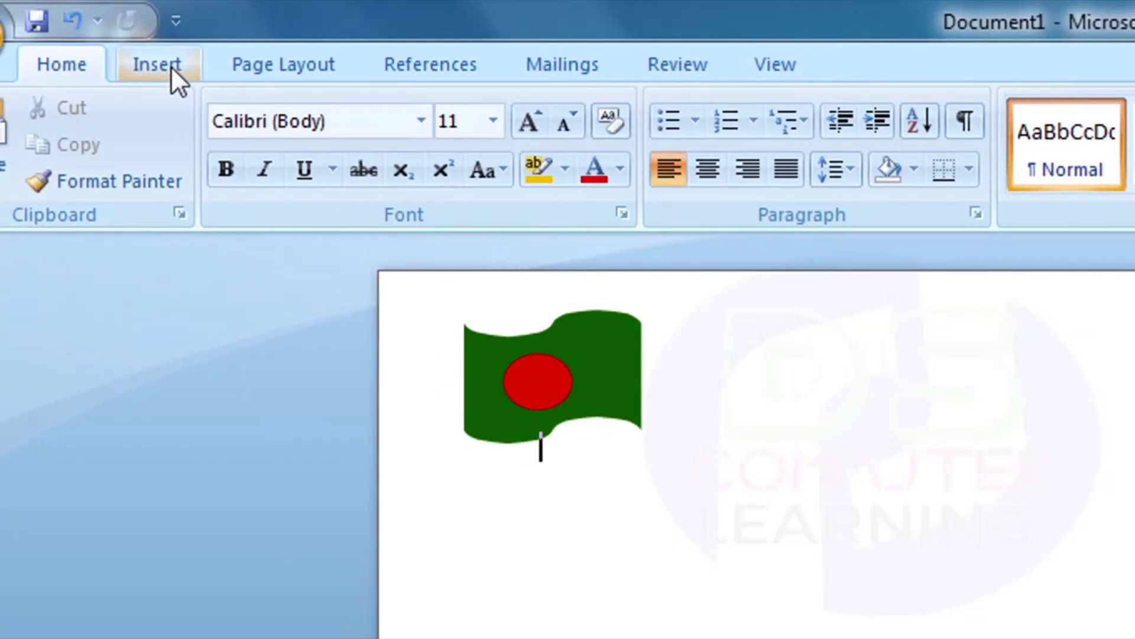
# Step: Draw a Punched Tape wave and place it to the right of the Bangladesh flag
pyautogui.click(170, 66)
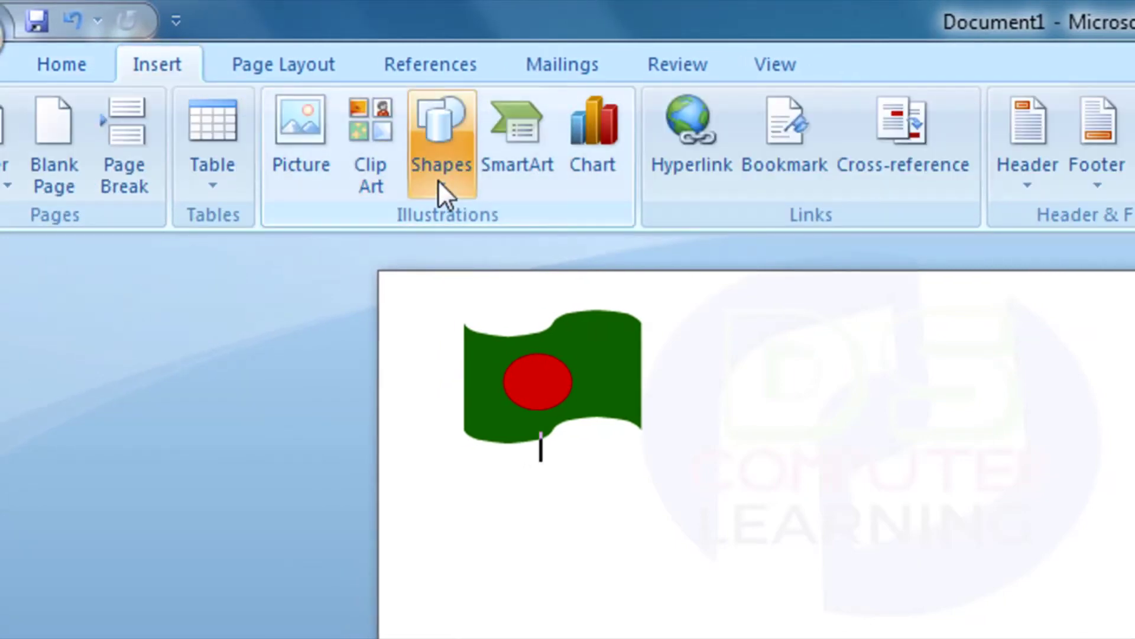
pyautogui.click(439, 182)
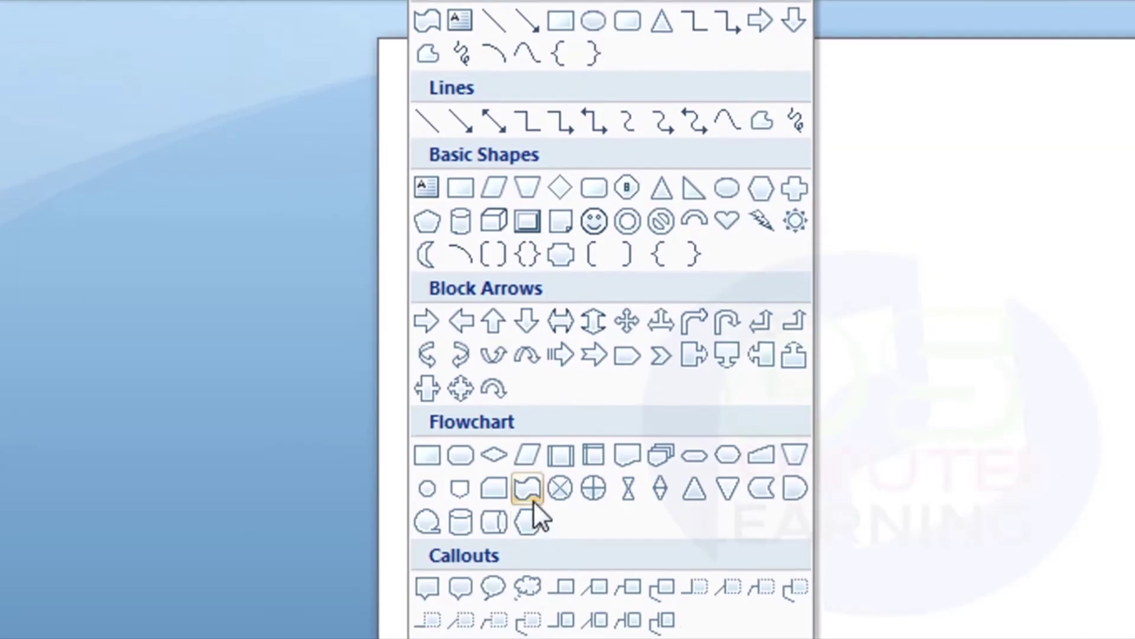
pyautogui.click(531, 499)
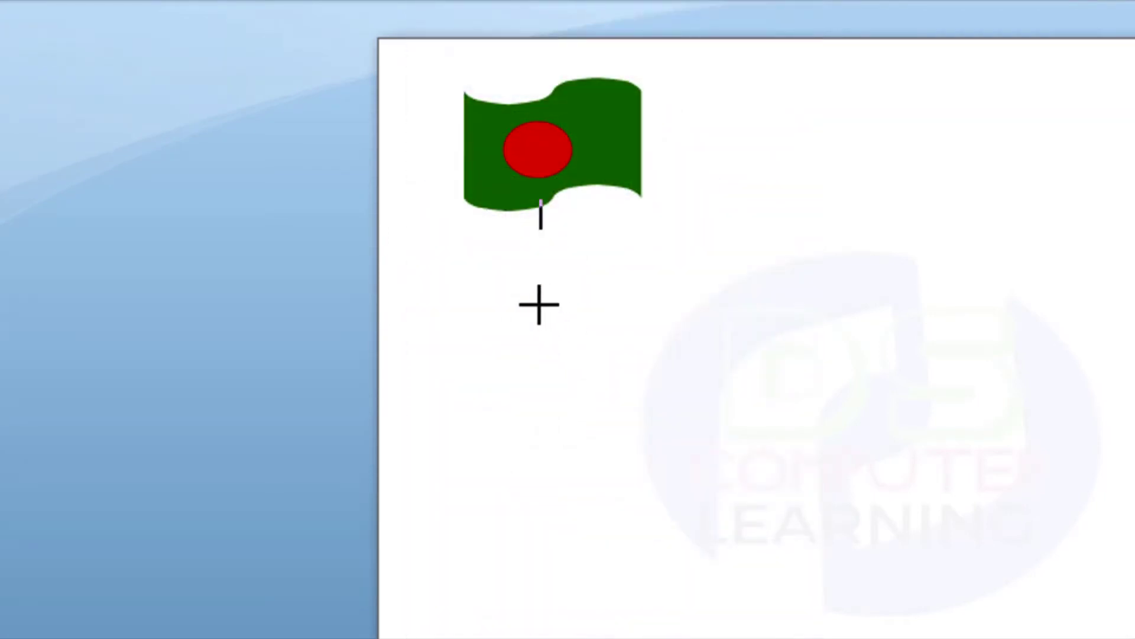
pyautogui.moveTo(539, 305); pyautogui.dragTo(698, 408)
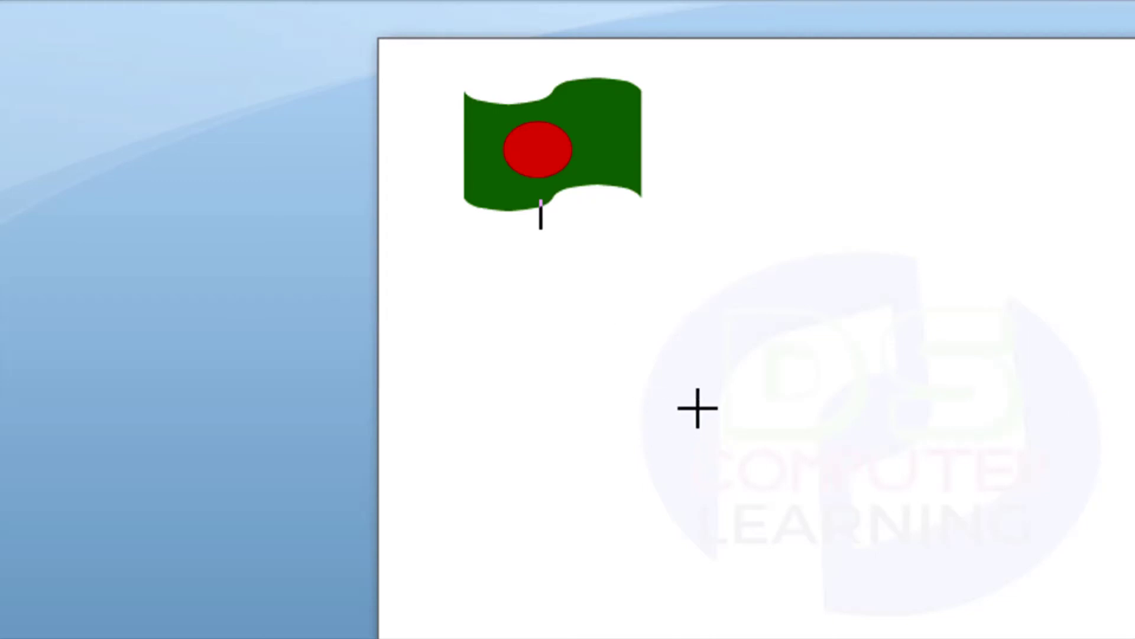
pyautogui.moveTo(698, 408); pyautogui.dragTo(697, 407)
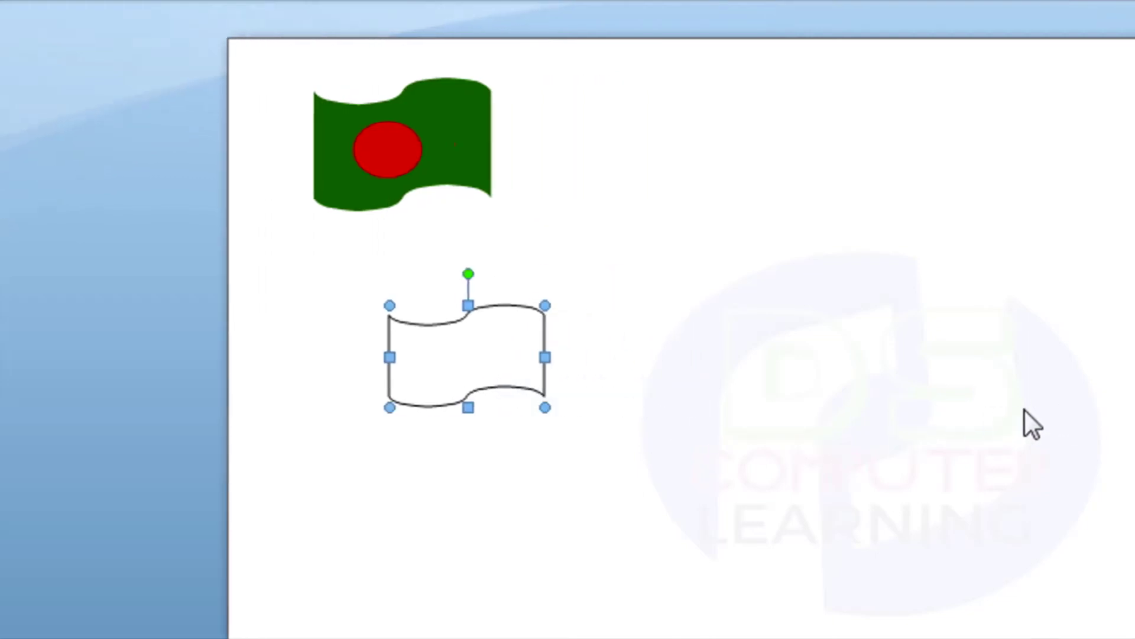
pyautogui.moveTo(416, 361); pyautogui.dragTo(620, 165)
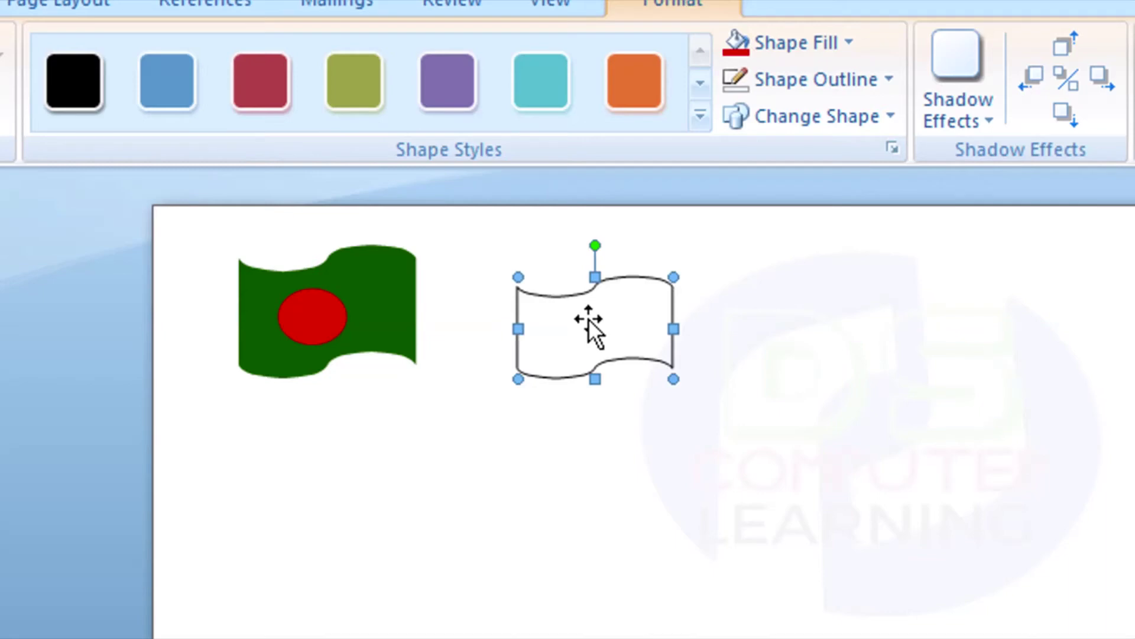
# Step: Copy the wave and paste two copies, stacking them below it in a column
pyautogui.hotkey('ctrl', 'c')
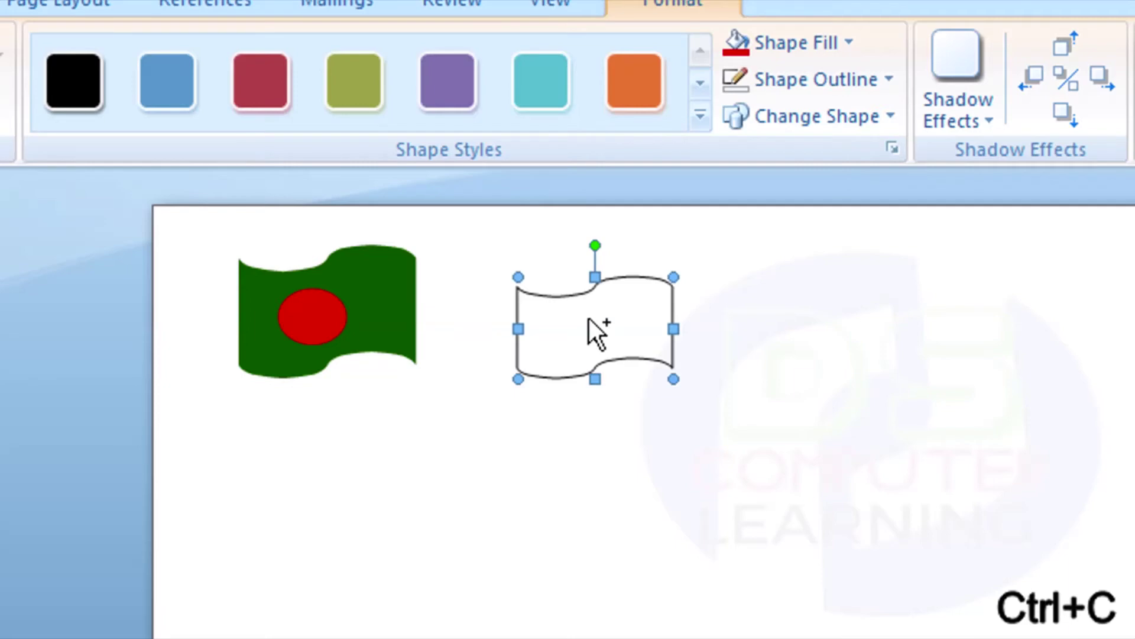
pyautogui.hotkey('ctrl', 'v')
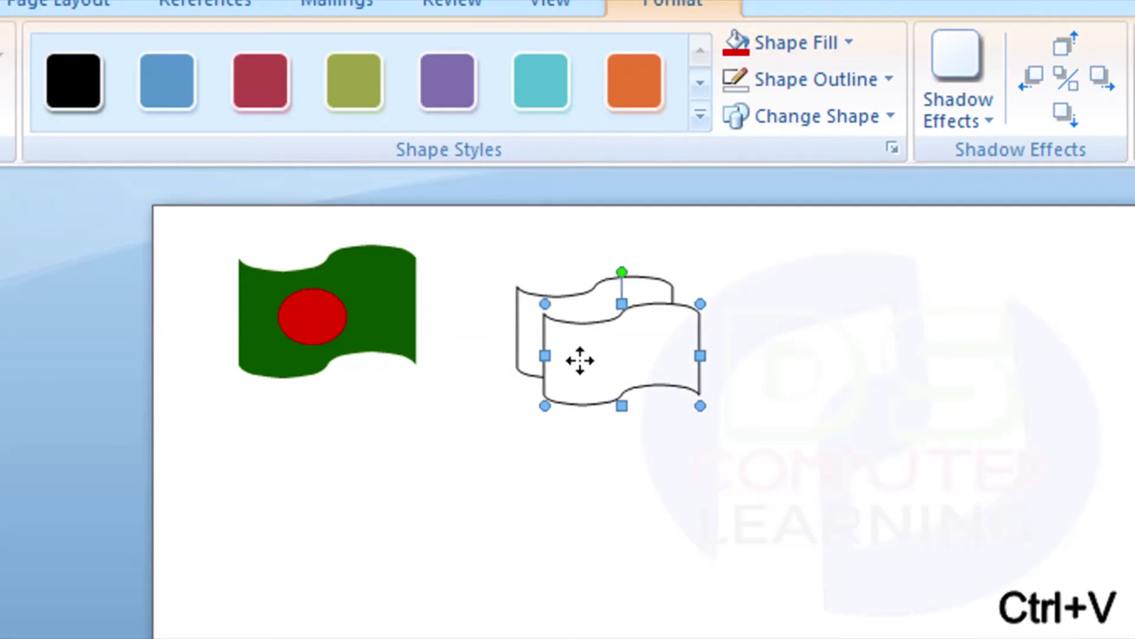
pyautogui.moveTo(586, 357); pyautogui.dragTo(559, 413)
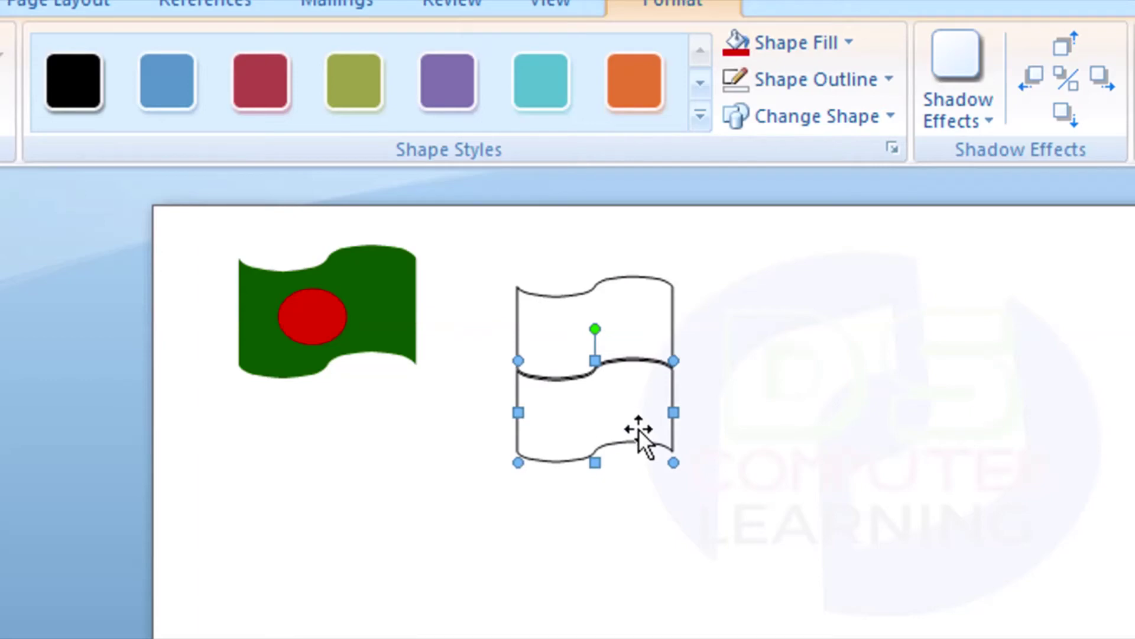
pyautogui.hotkey('ctrl', 'v')
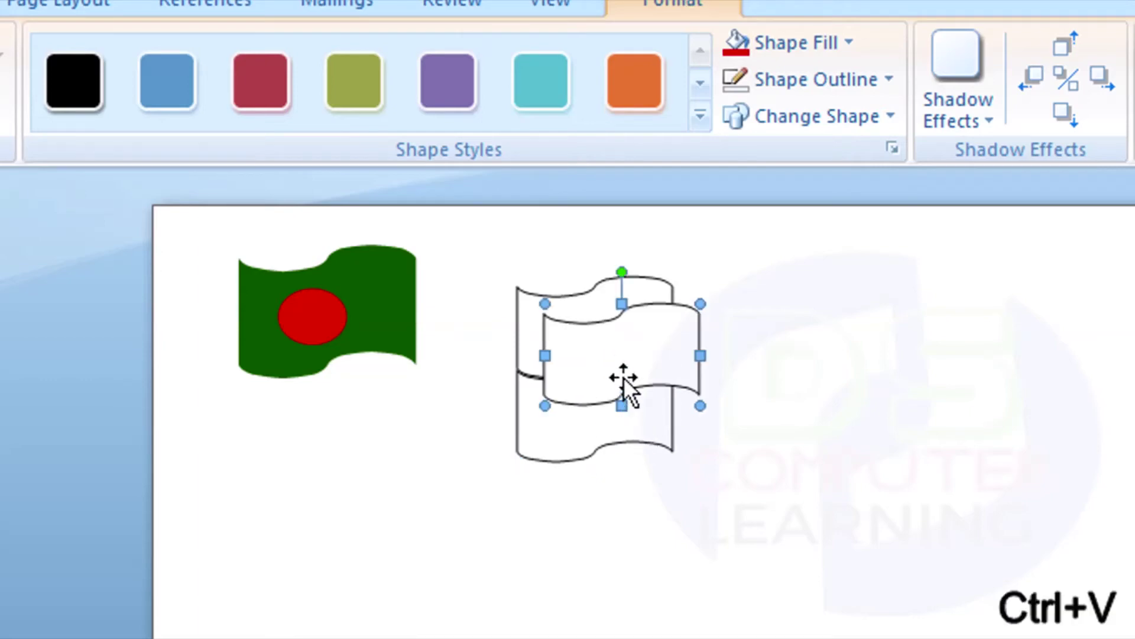
pyautogui.moveTo(616, 381); pyautogui.dragTo(592, 494)
pyautogui.click(618, 384)
pyautogui.moveTo(616, 380); pyautogui.dragTo(624, 385)
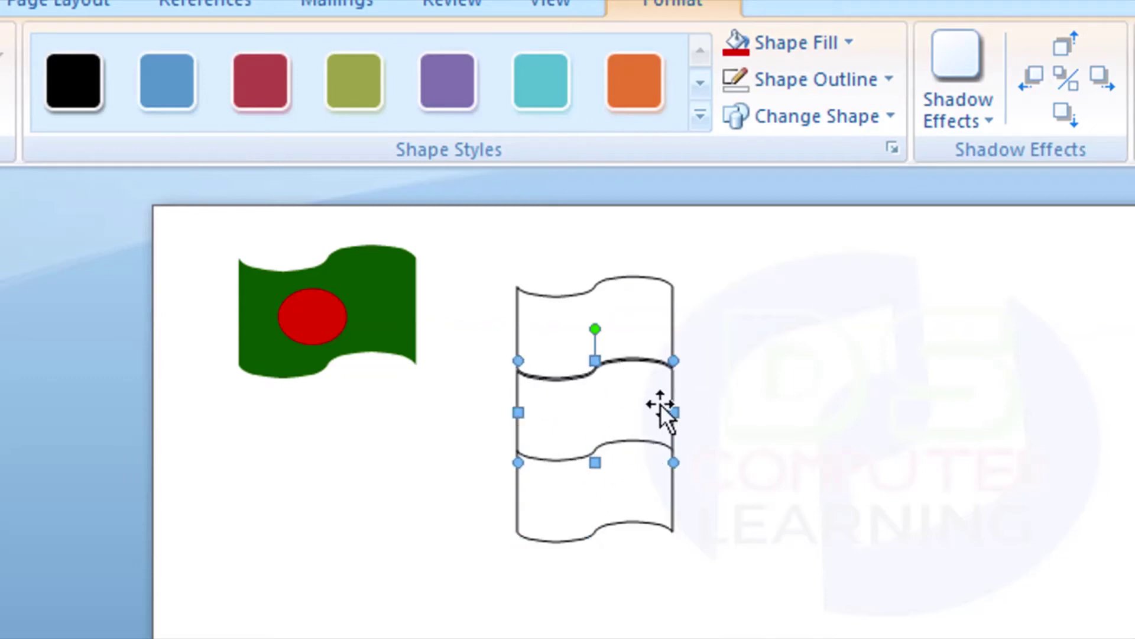
# Step: Select each of the three stacked waves in turn, ending on the top one
pyautogui.click(740, 418)
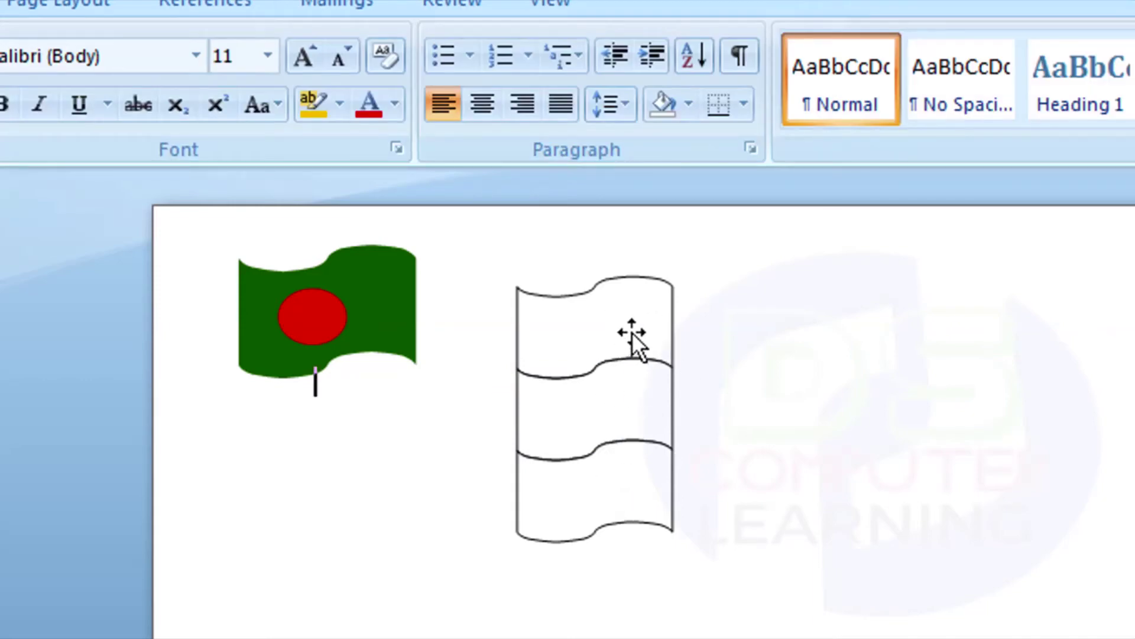
pyautogui.click(631, 332)
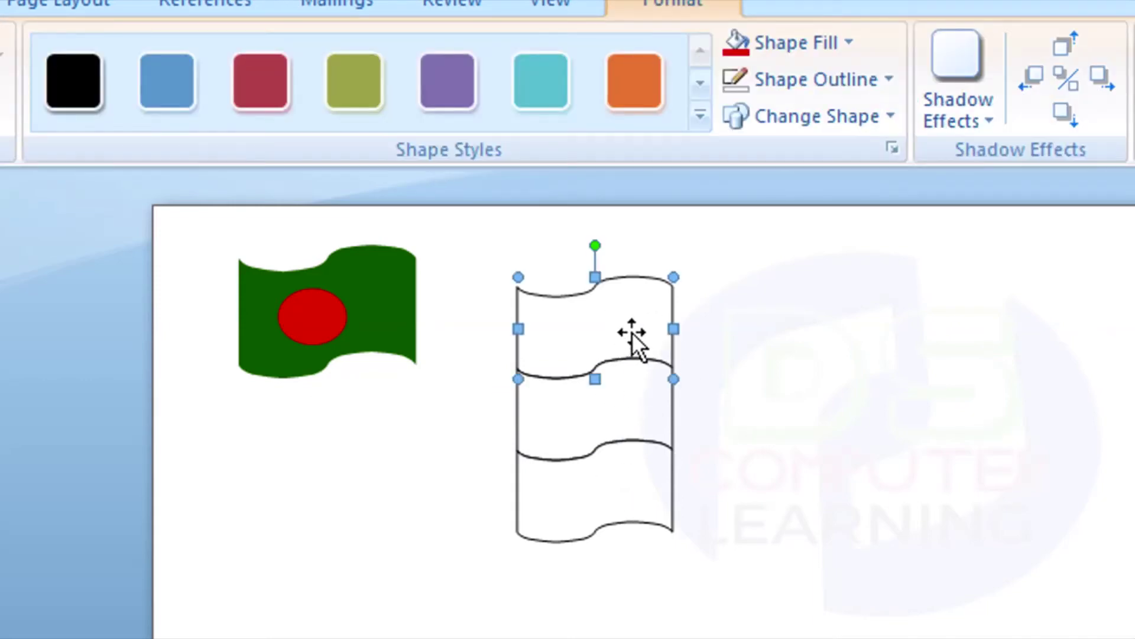
pyautogui.click(634, 395)
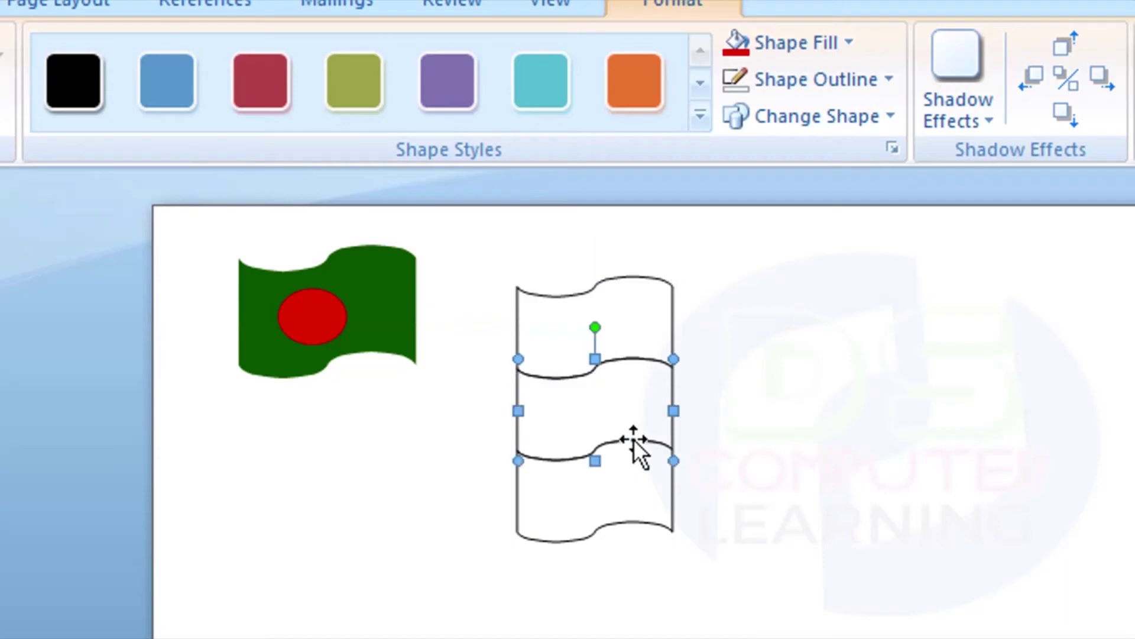
pyautogui.click(633, 481)
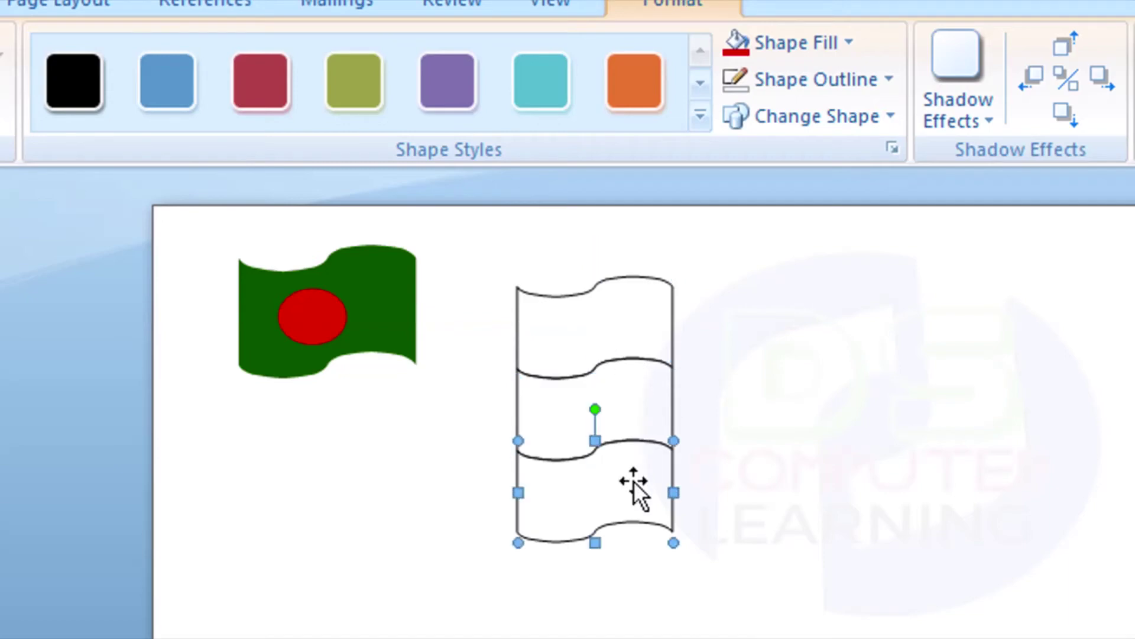
pyautogui.click(637, 339)
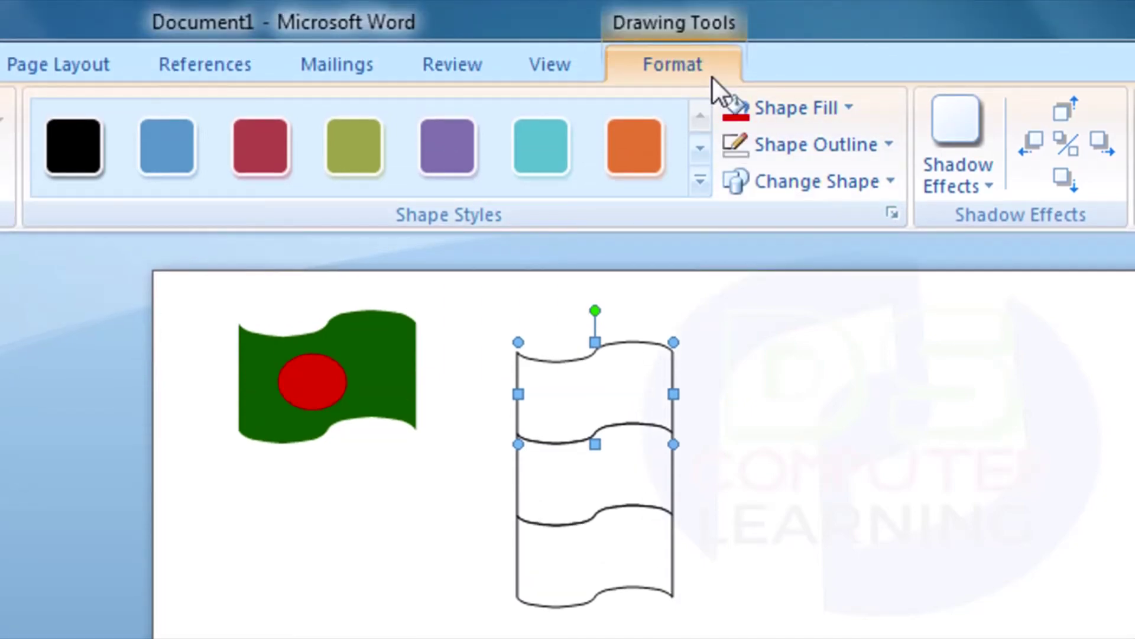
# Step: Fill the top wave dark orange, the middle wave white and the bottom wave green
pyautogui.click(845, 119)
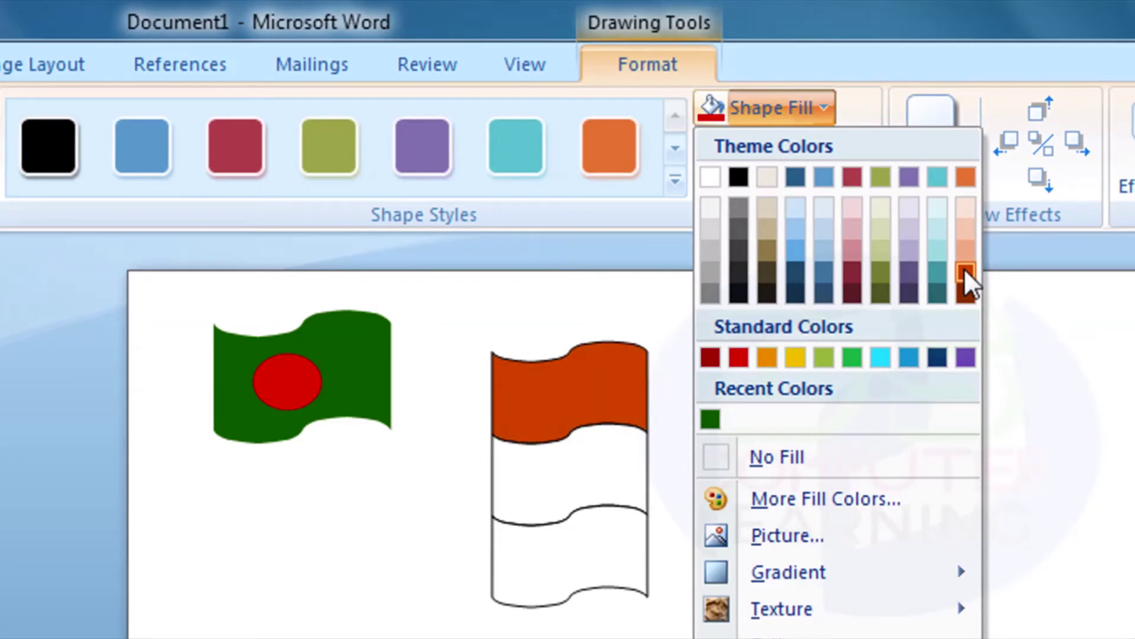
pyautogui.click(965, 272)
pyautogui.click(617, 487)
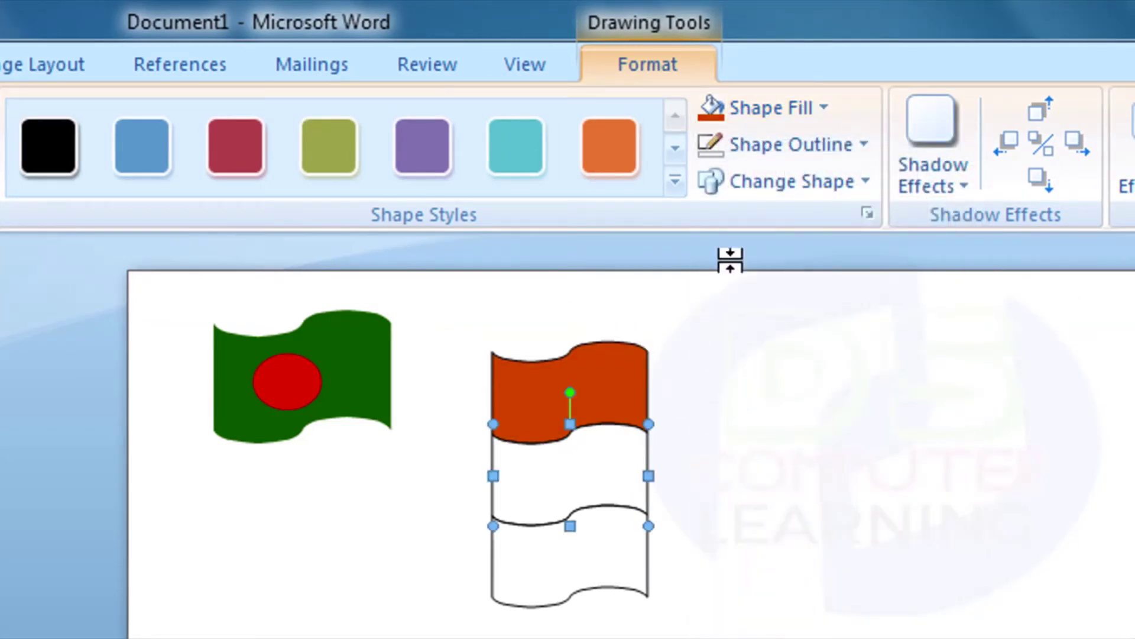
pyautogui.click(786, 109)
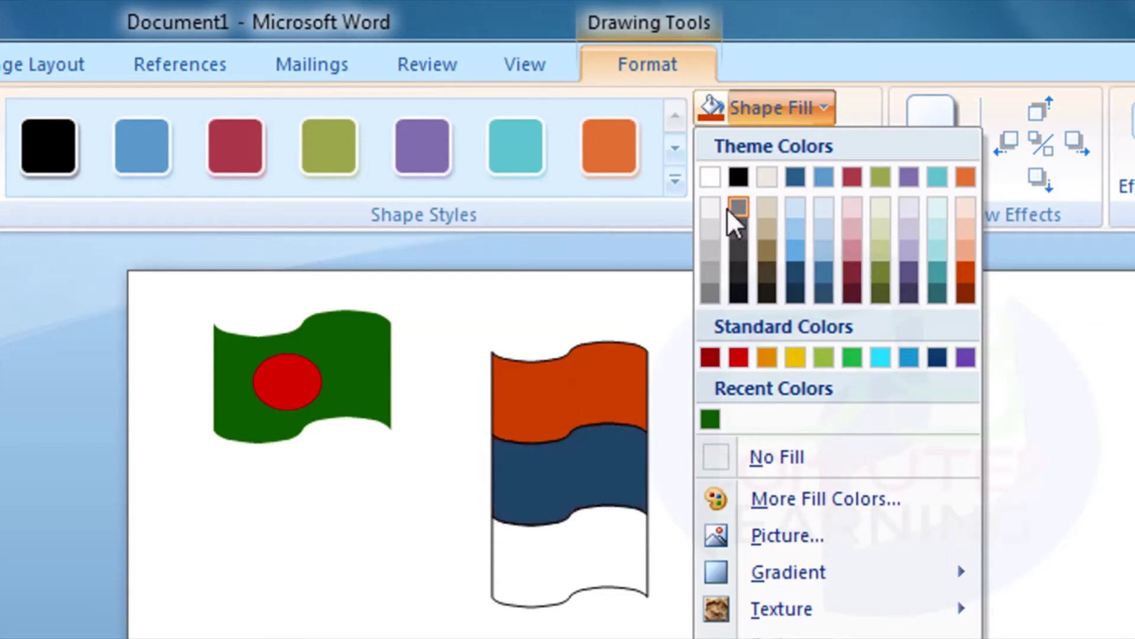
pyautogui.click(713, 178)
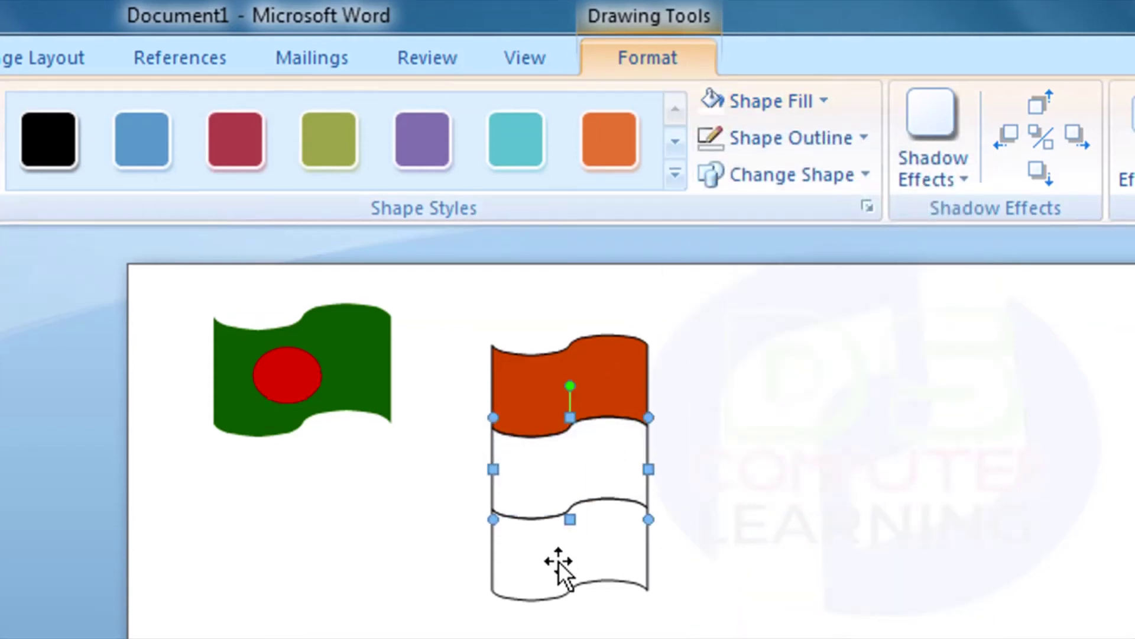
pyautogui.click(558, 542)
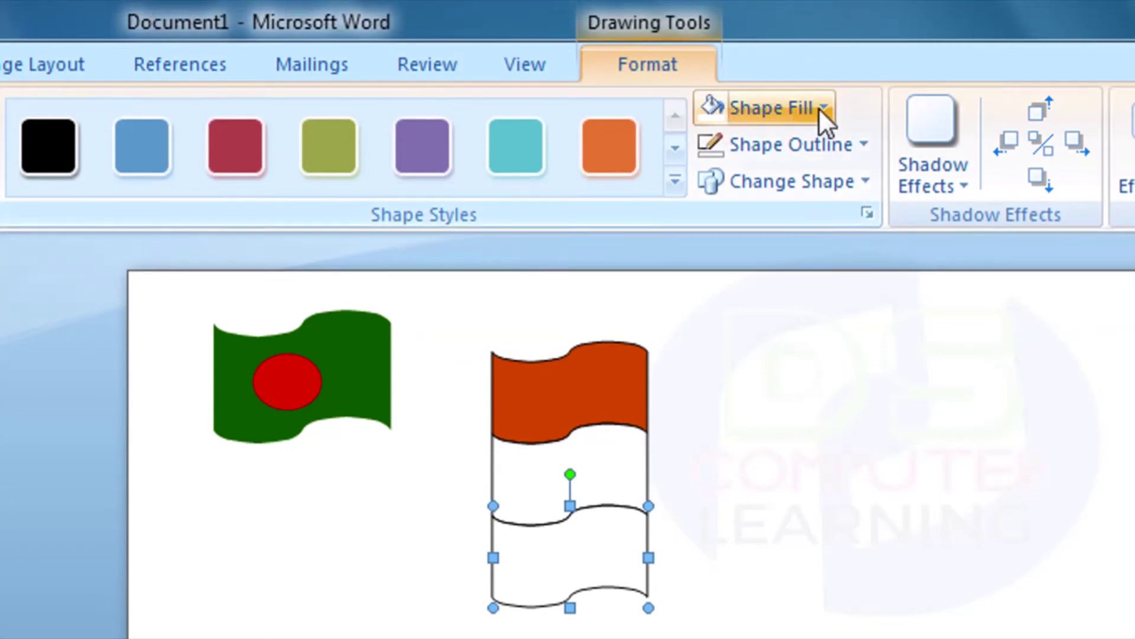
pyautogui.click(822, 108)
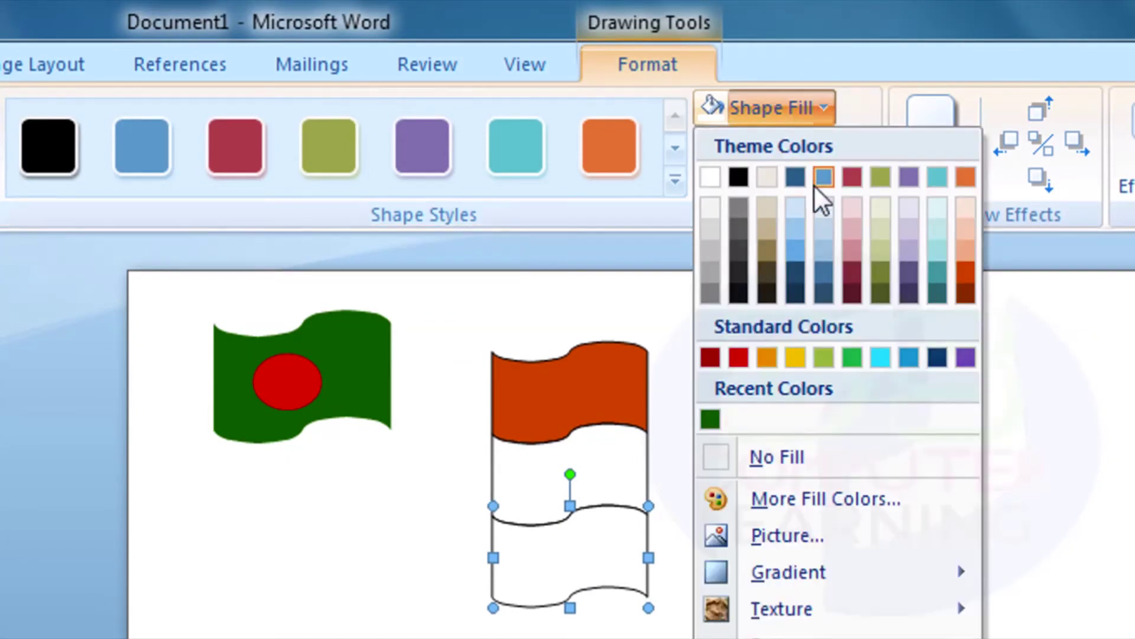
pyautogui.click(852, 358)
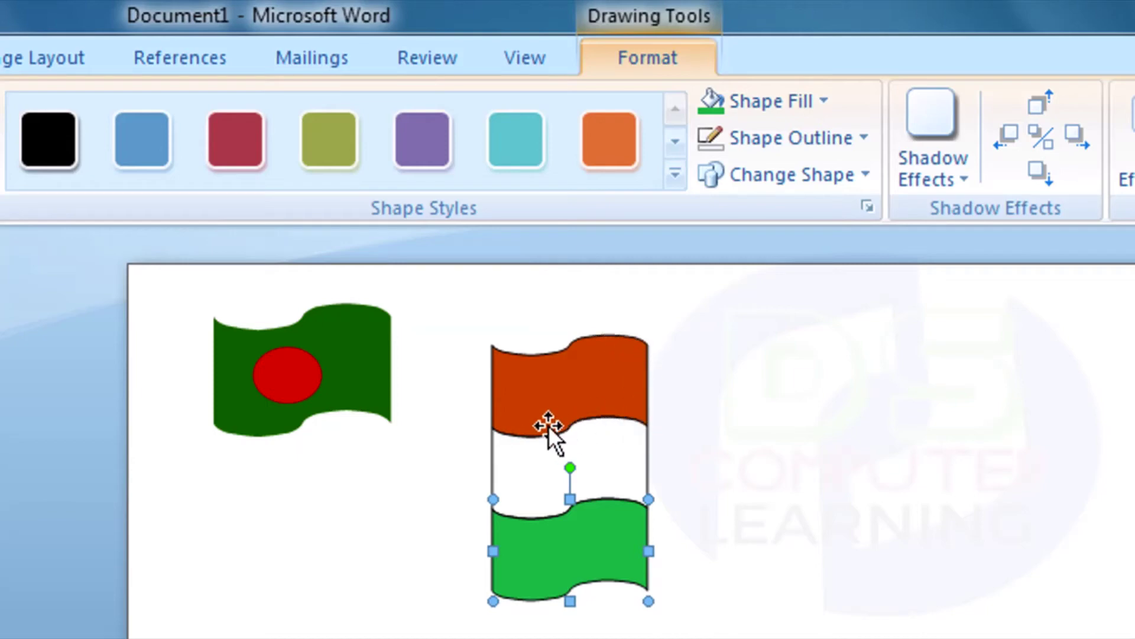
pyautogui.click(533, 393)
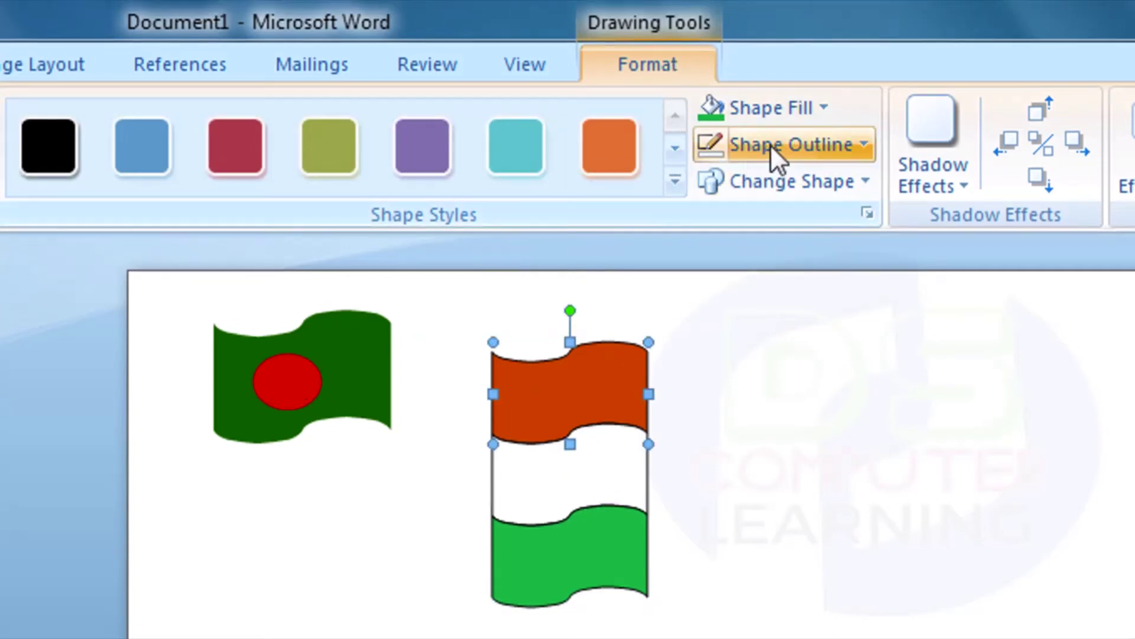
# Step: Set No Outline on the orange, white and green waves, then drag the orange band right
pyautogui.click(864, 145)
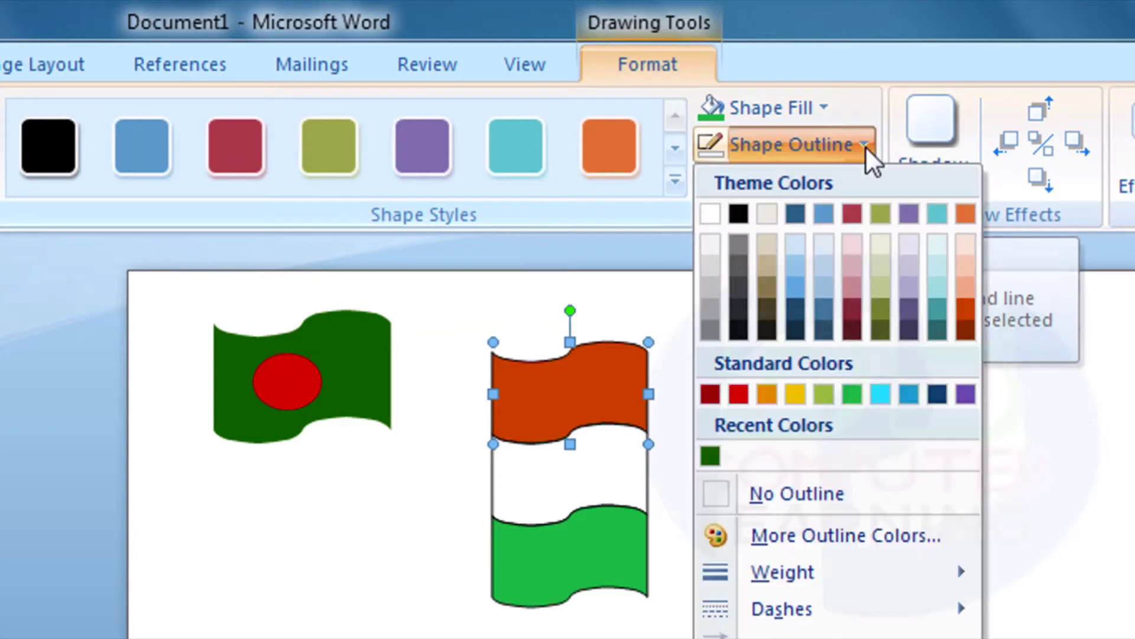
pyautogui.click(800, 495)
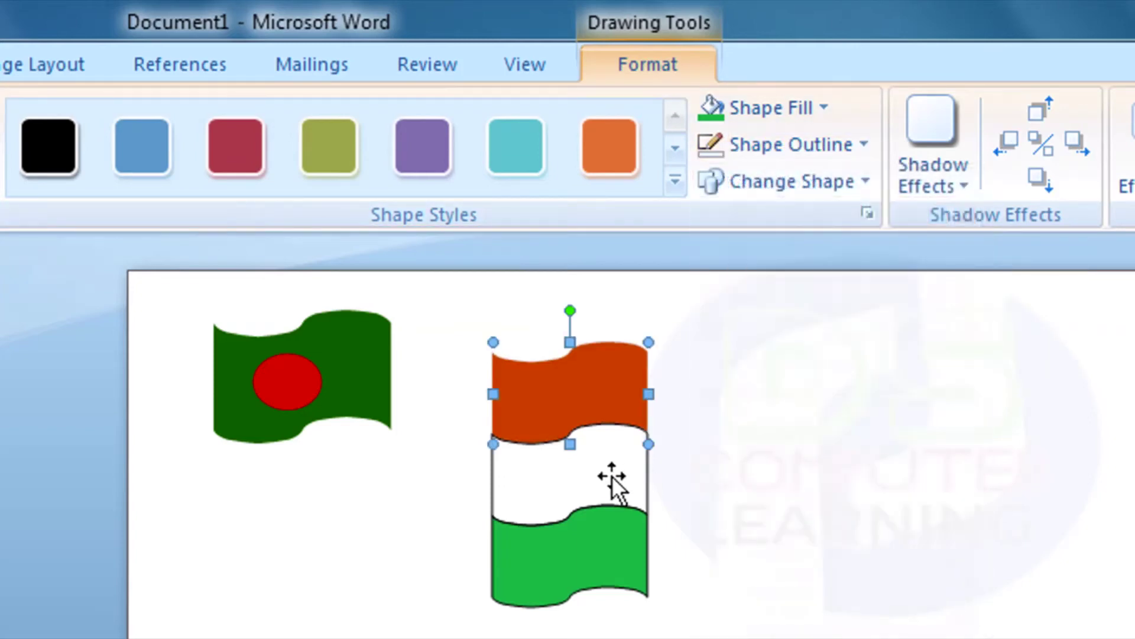
pyautogui.click(610, 480)
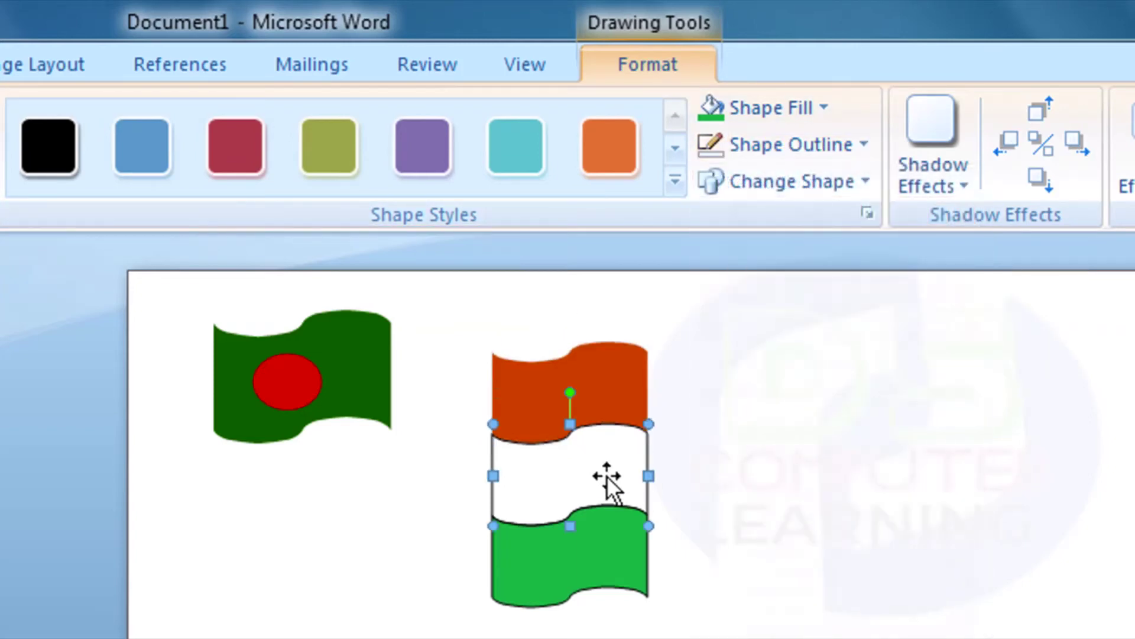
pyautogui.click(829, 135)
pyautogui.click(779, 491)
pyautogui.click(586, 543)
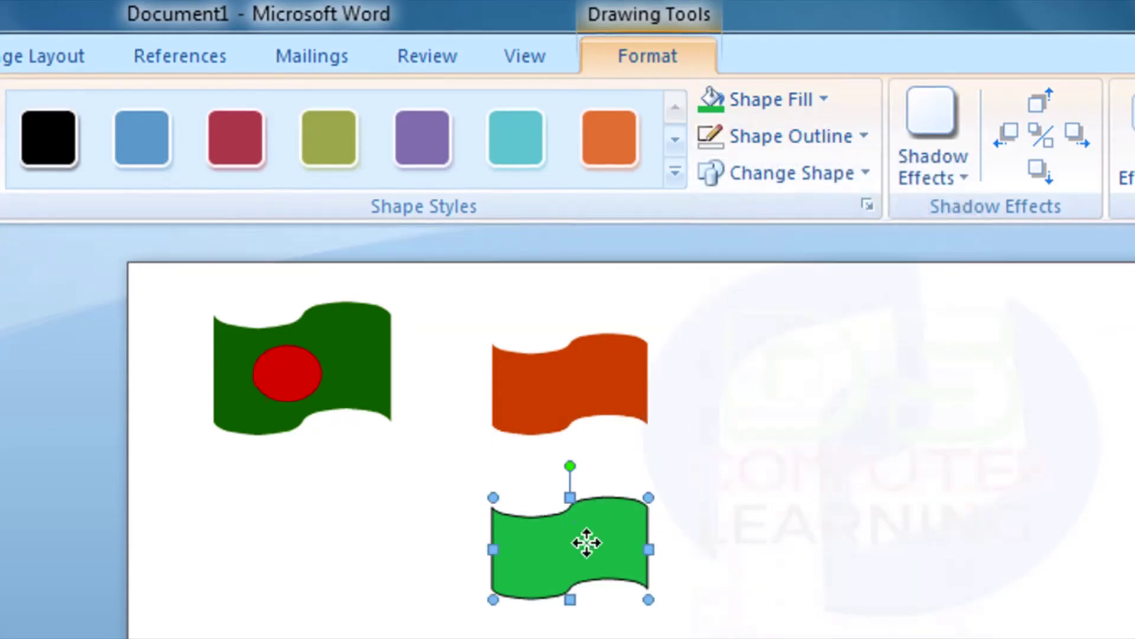
pyautogui.click(768, 139)
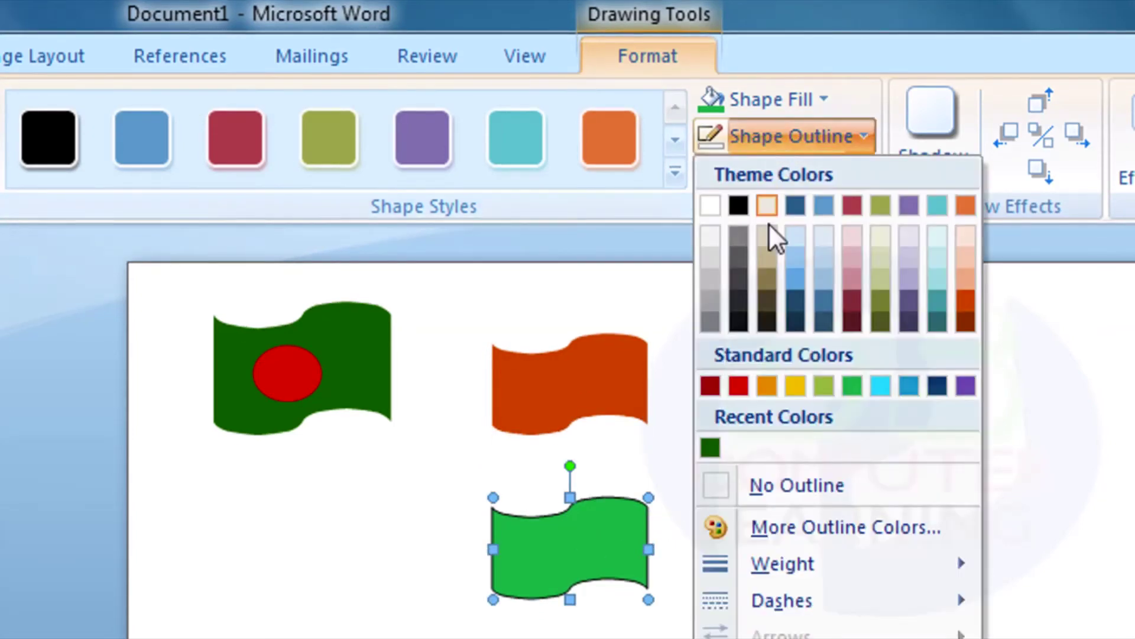
pyautogui.click(765, 494)
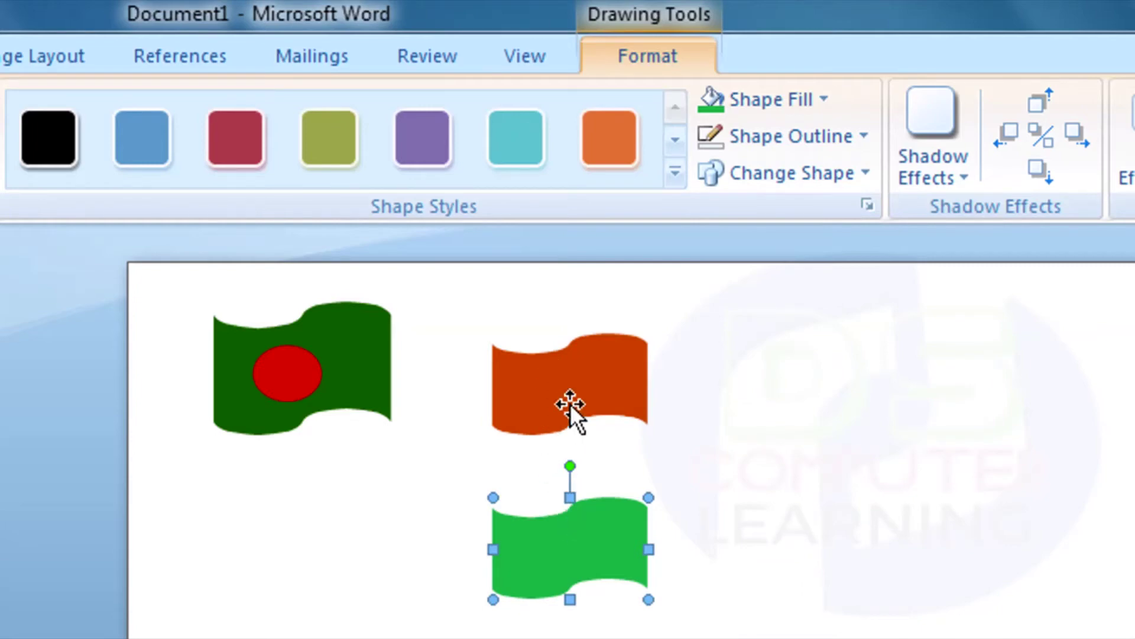
pyautogui.moveTo(565, 364); pyautogui.dragTo(821, 360)
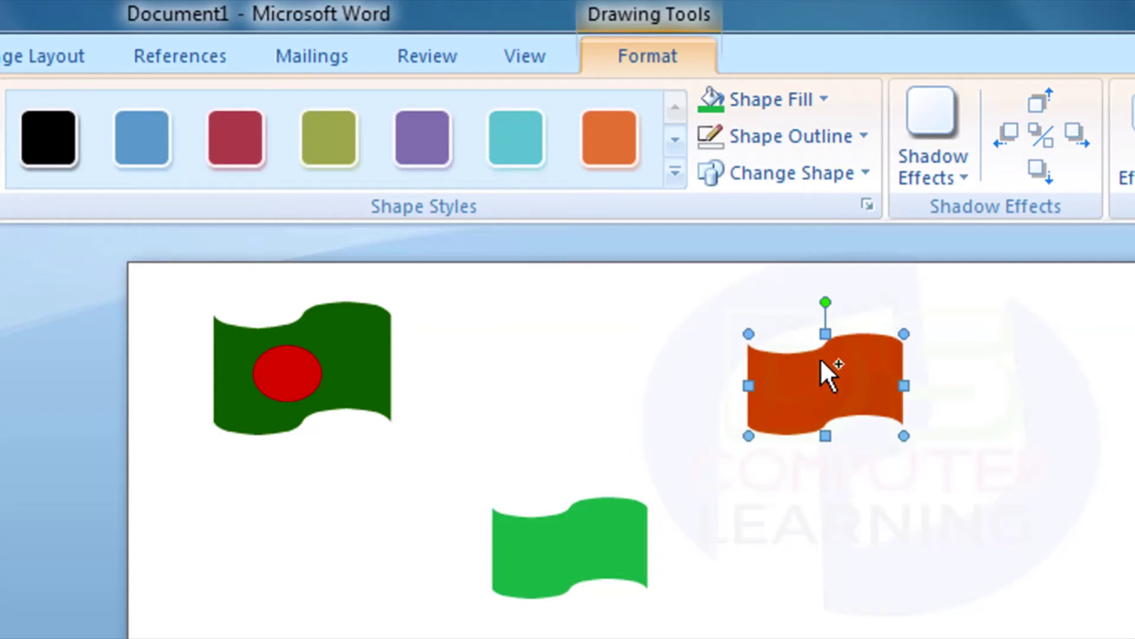
# Step: Undo the orange band's move, then box-select the orange and green bands with Select Objects
pyautogui.hotkey('ctrl', 'z')
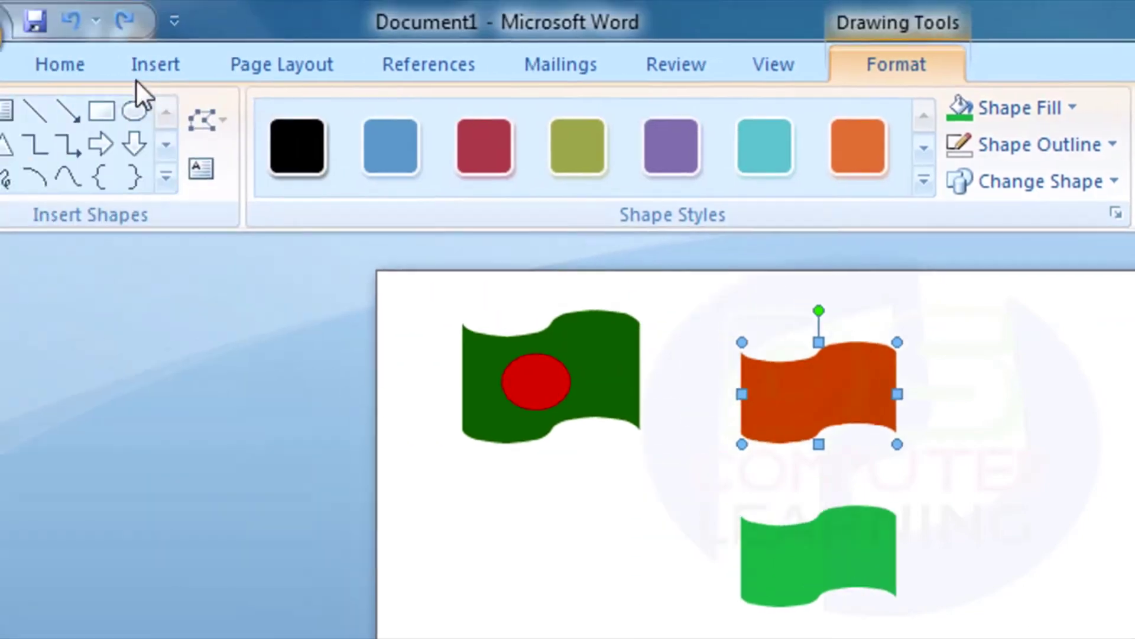
pyautogui.click(90, 66)
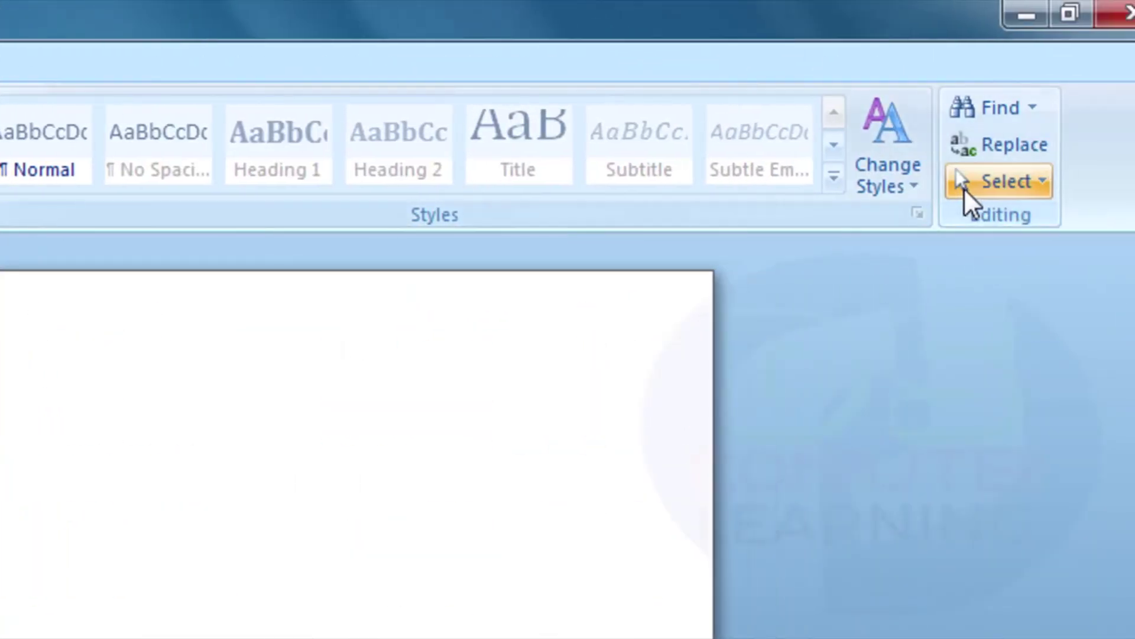
pyautogui.click(964, 186)
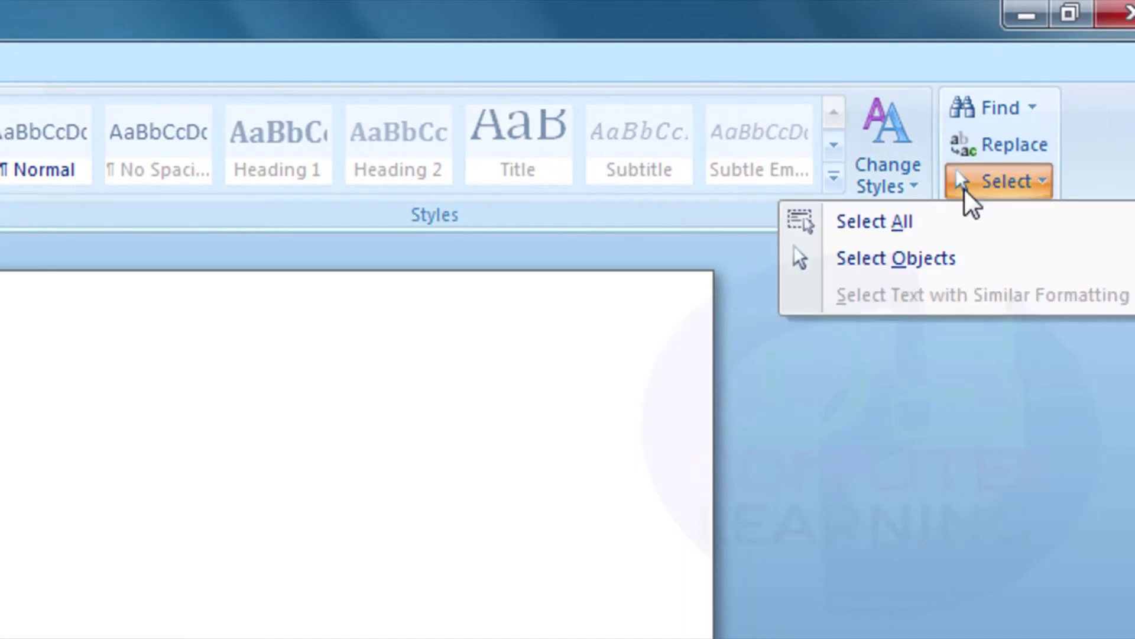
pyautogui.click(928, 254)
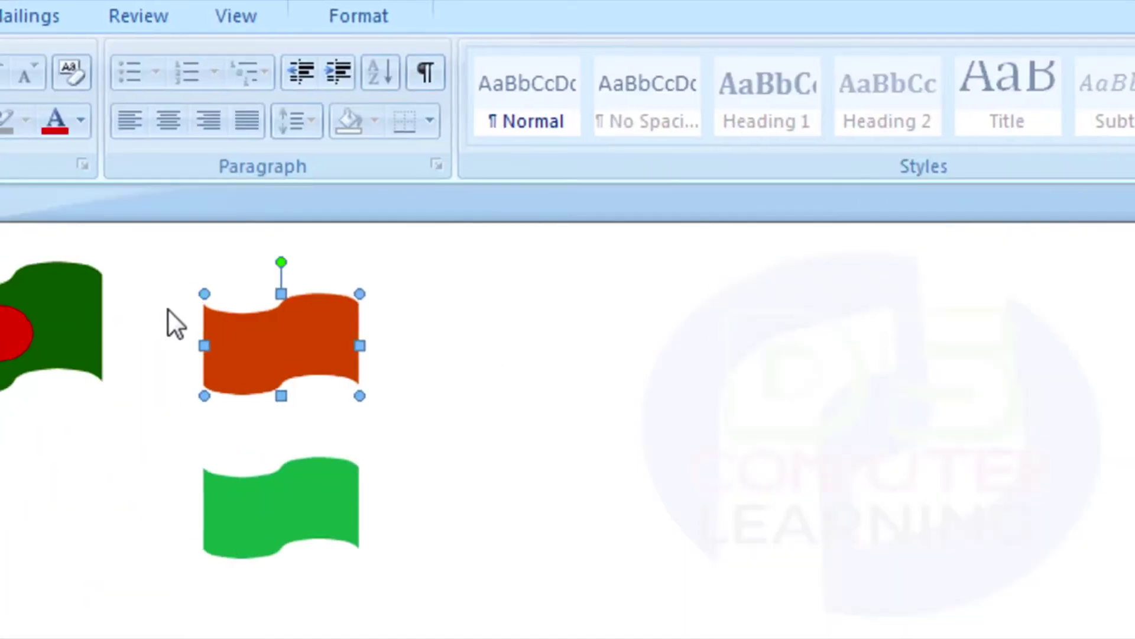
pyautogui.click(172, 265)
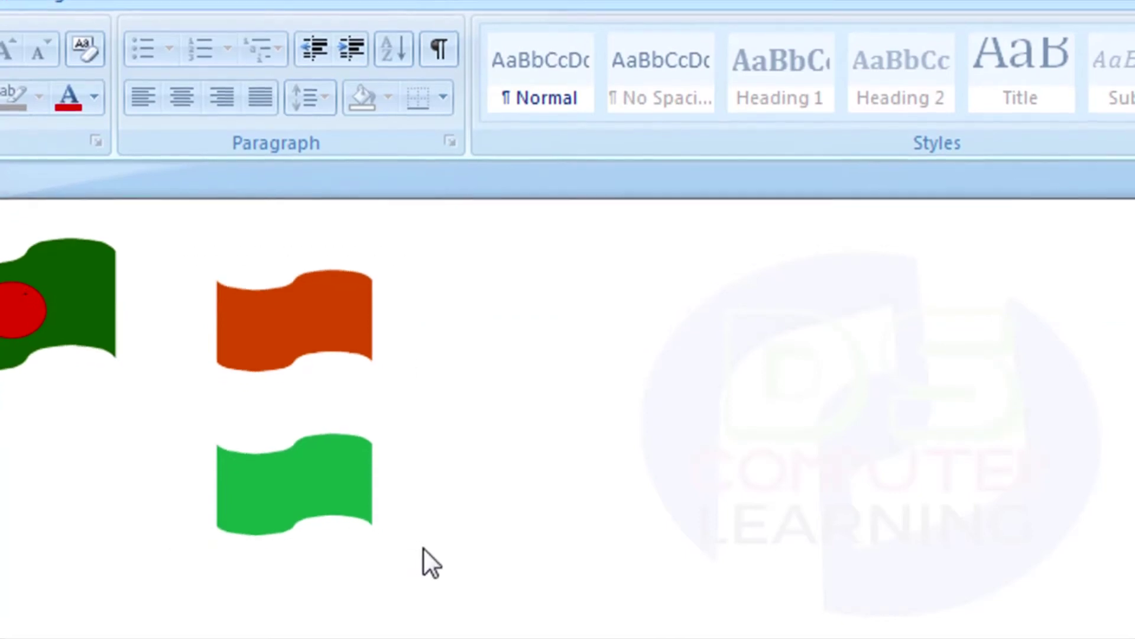
pyautogui.moveTo(169, 260); pyautogui.dragTo(423, 579)
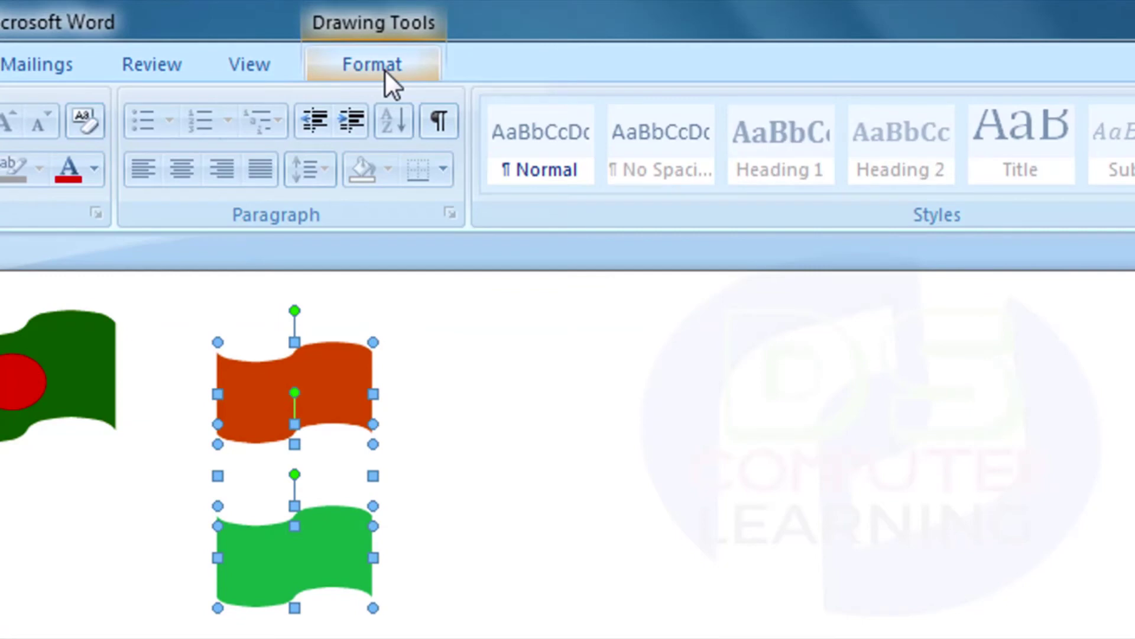
# Step: Group the orange and green bands into one object, then widen, flatten and reposition it
pyautogui.click(384, 70)
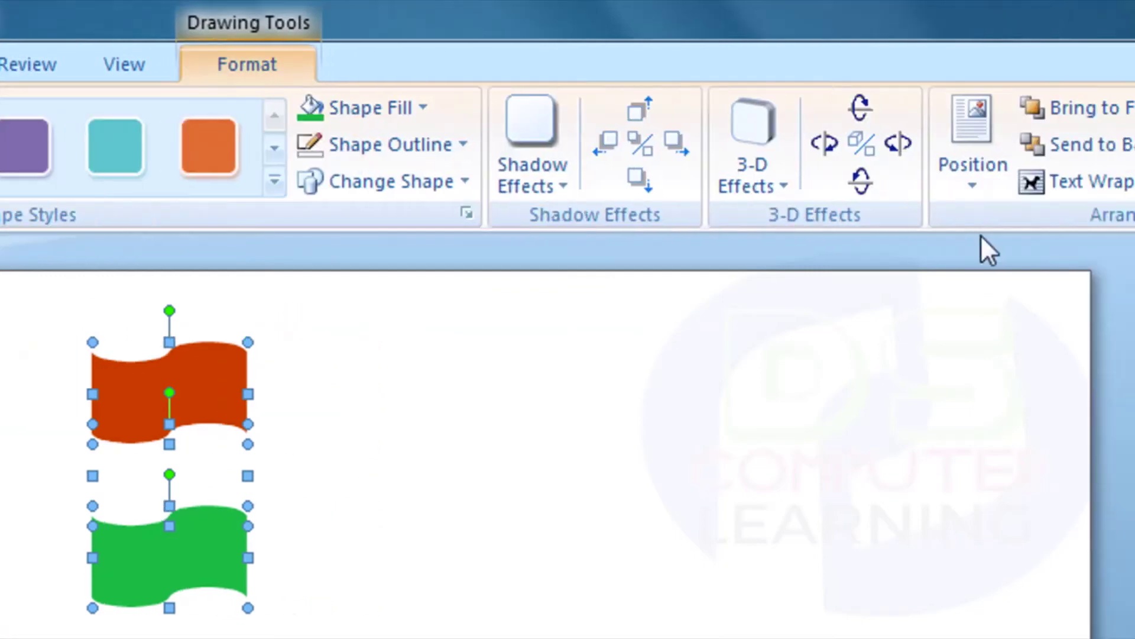
pyautogui.click(964, 153)
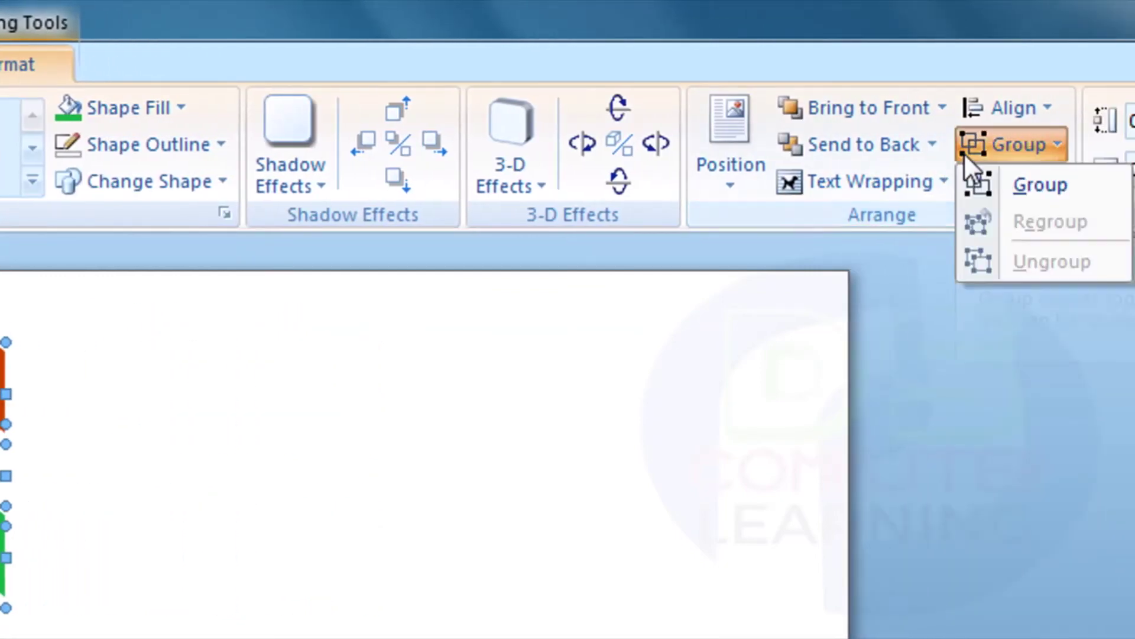
pyautogui.click(964, 191)
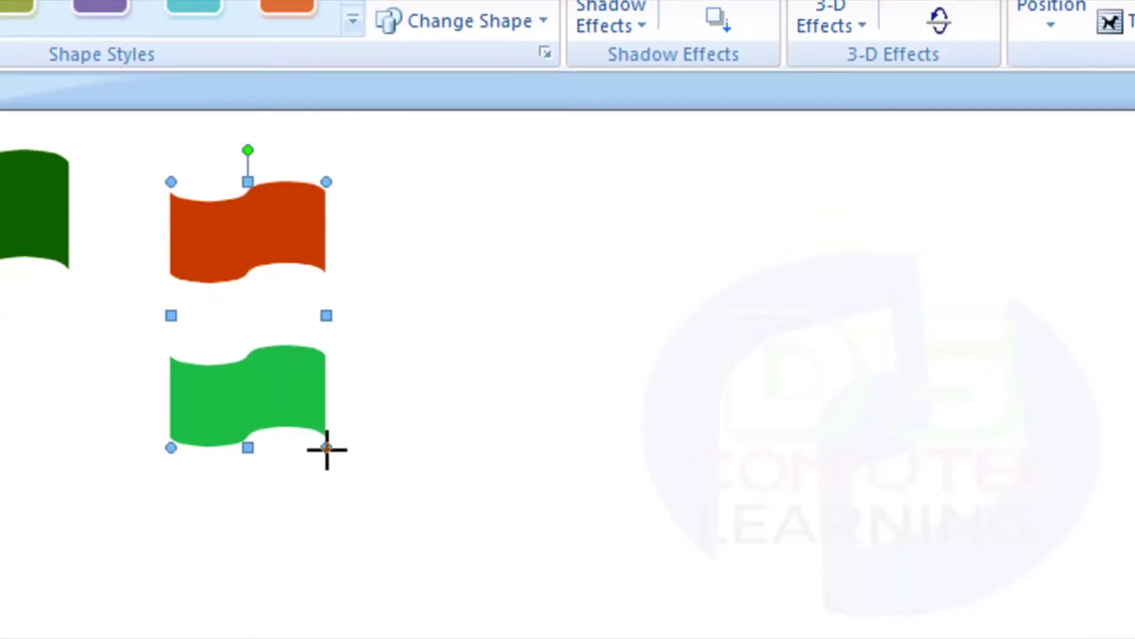
pyautogui.moveTo(326, 448); pyautogui.dragTo(386, 345)
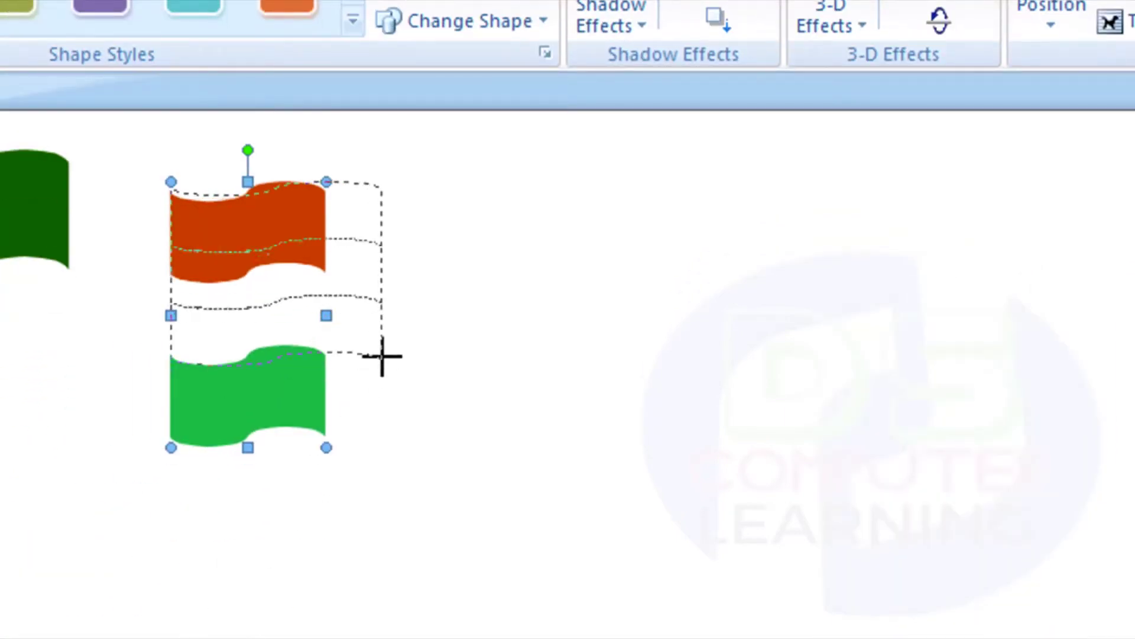
pyautogui.moveTo(326, 242)
pyautogui.mouseDown()
pyautogui.moveTo(672, 244)
pyautogui.moveTo(297, 295)
pyautogui.moveTo(217, 352)
pyautogui.mouseUp()
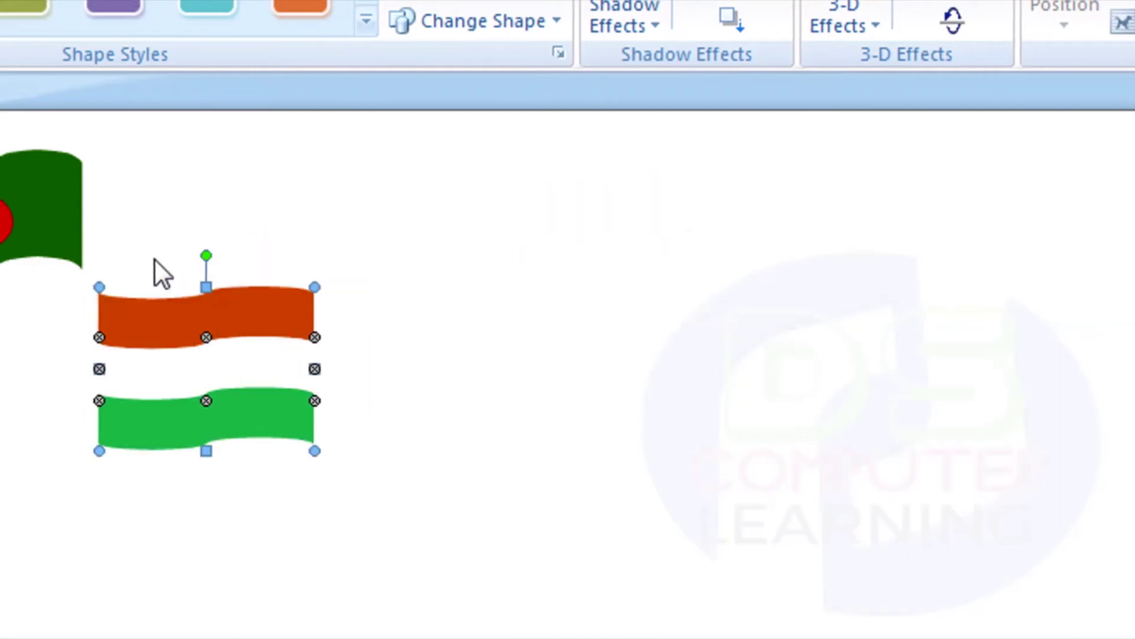
# Step: Move the Bangladesh flag up and right, with the stripes set up and right beside it
pyautogui.moveTo(205, 228); pyautogui.dragTo(325, 204)
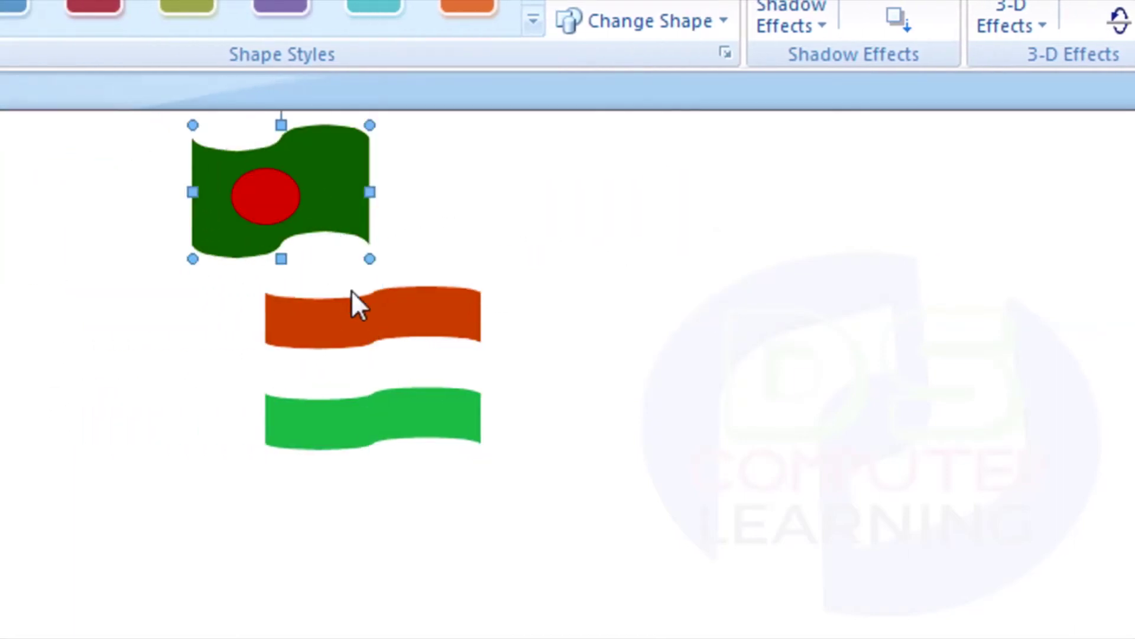
pyautogui.moveTo(356, 329)
pyautogui.mouseDown()
pyautogui.moveTo(375, 360)
pyautogui.moveTo(225, 357)
pyautogui.moveTo(215, 378)
pyautogui.mouseUp()
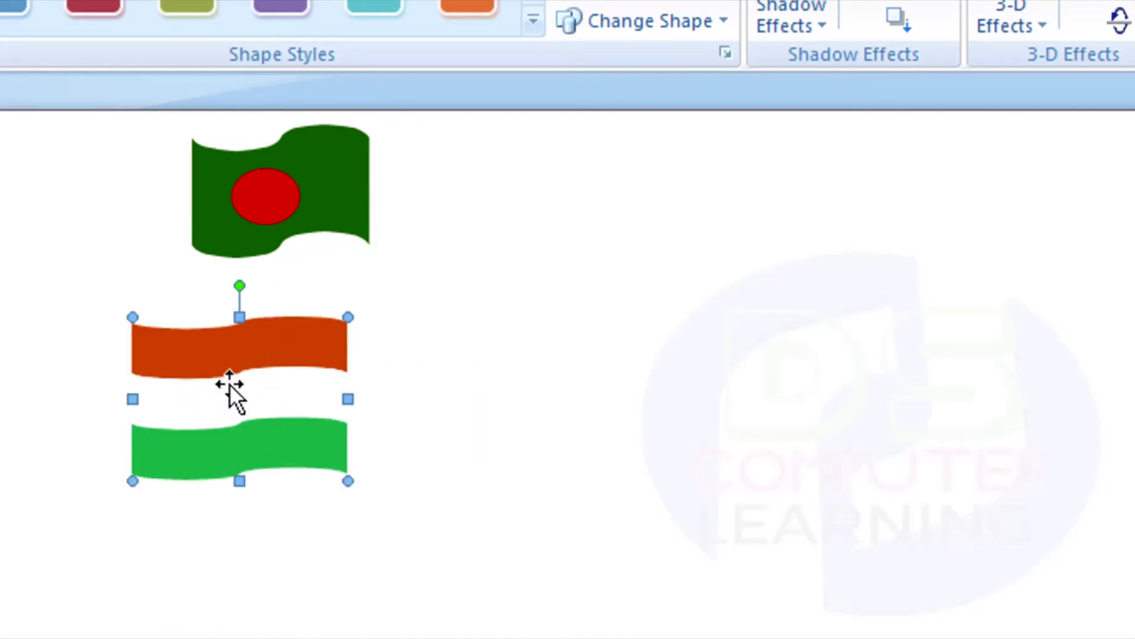
pyautogui.moveTo(279, 350); pyautogui.dragTo(485, 303)
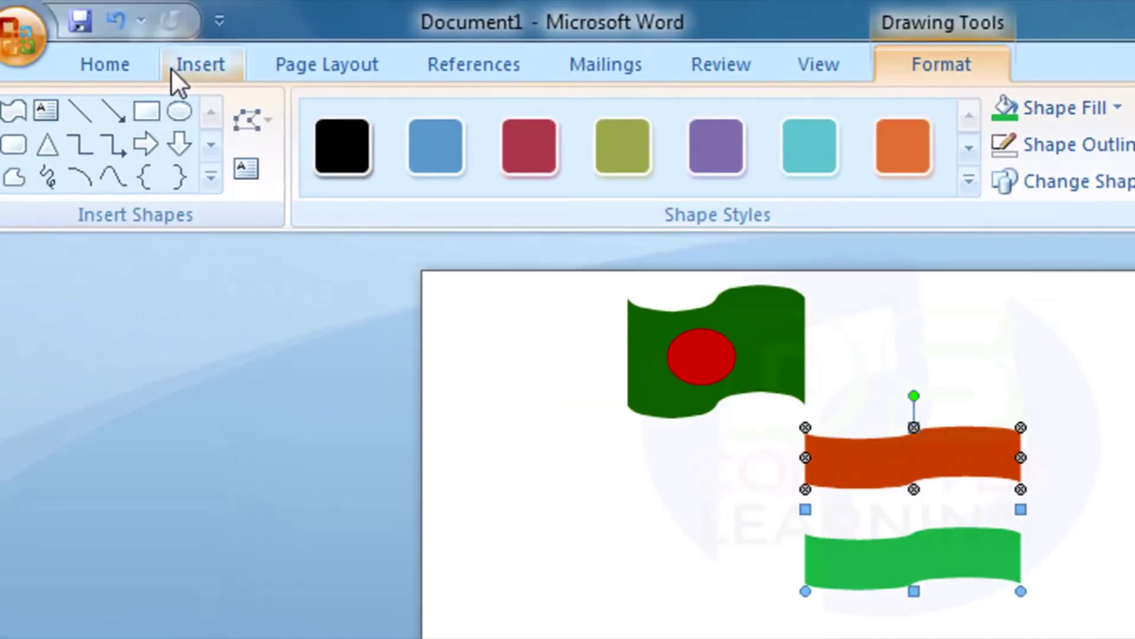
# Step: Draw a 24-point star right of the stripes, pull it into thin radiating spokes, and outline it blue
pyautogui.click(204, 74)
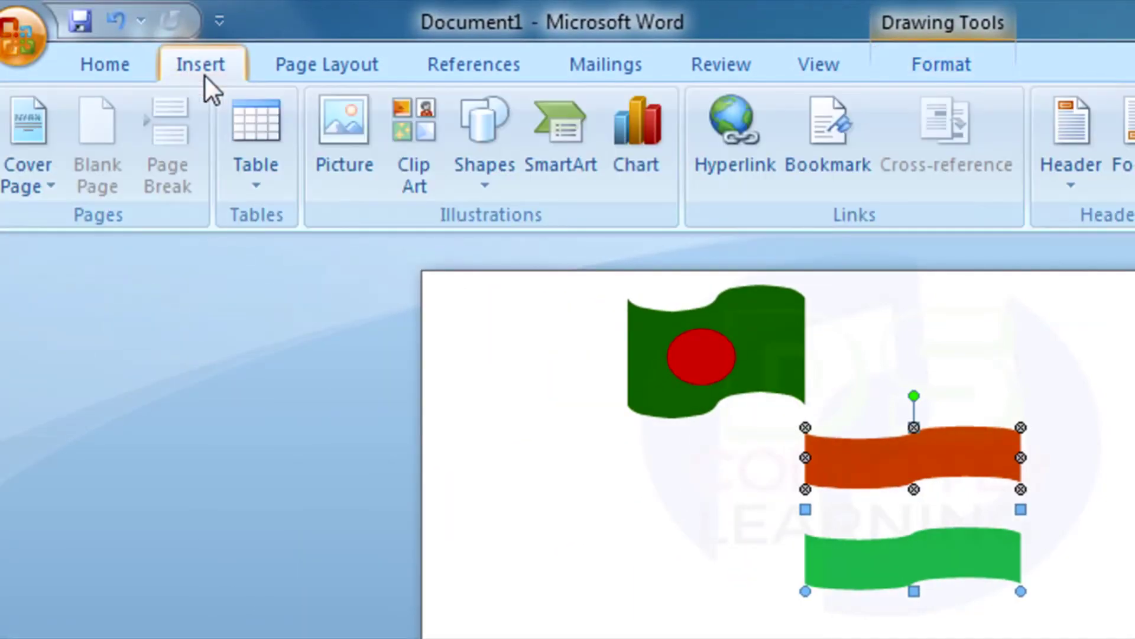
pyautogui.click(484, 146)
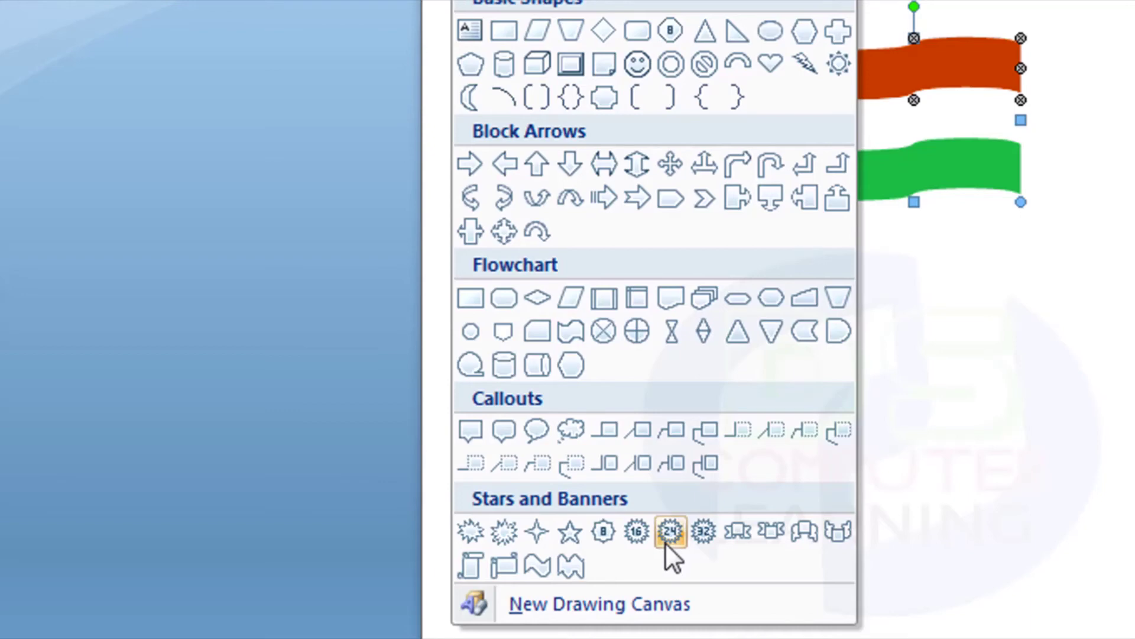
pyautogui.click(675, 532)
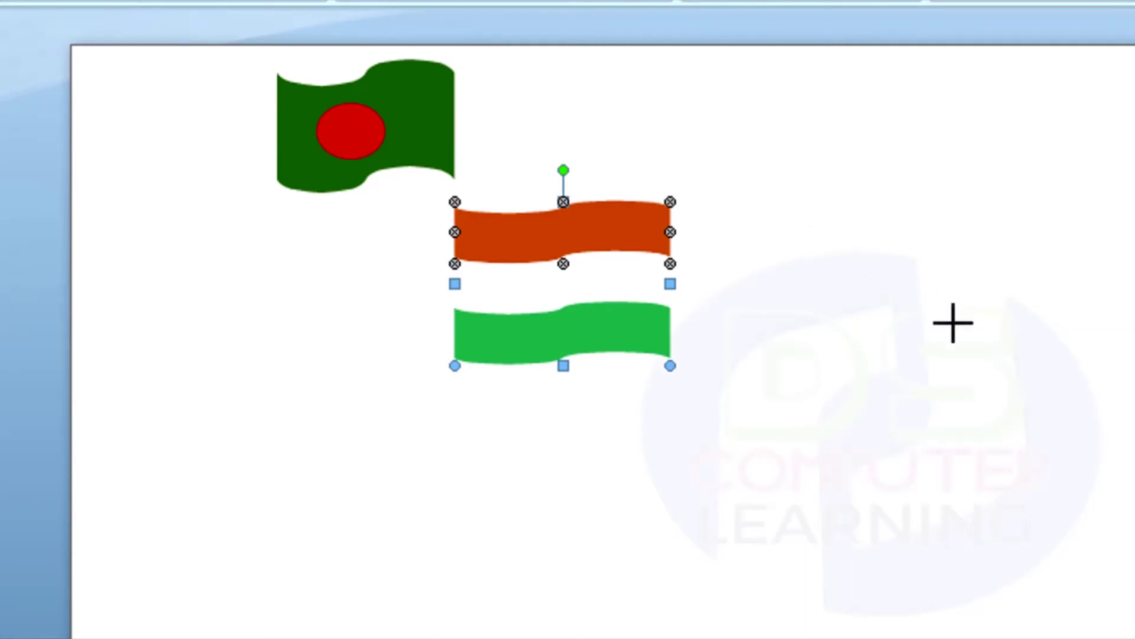
pyautogui.moveTo(814, 202); pyautogui.dragTo(964, 345)
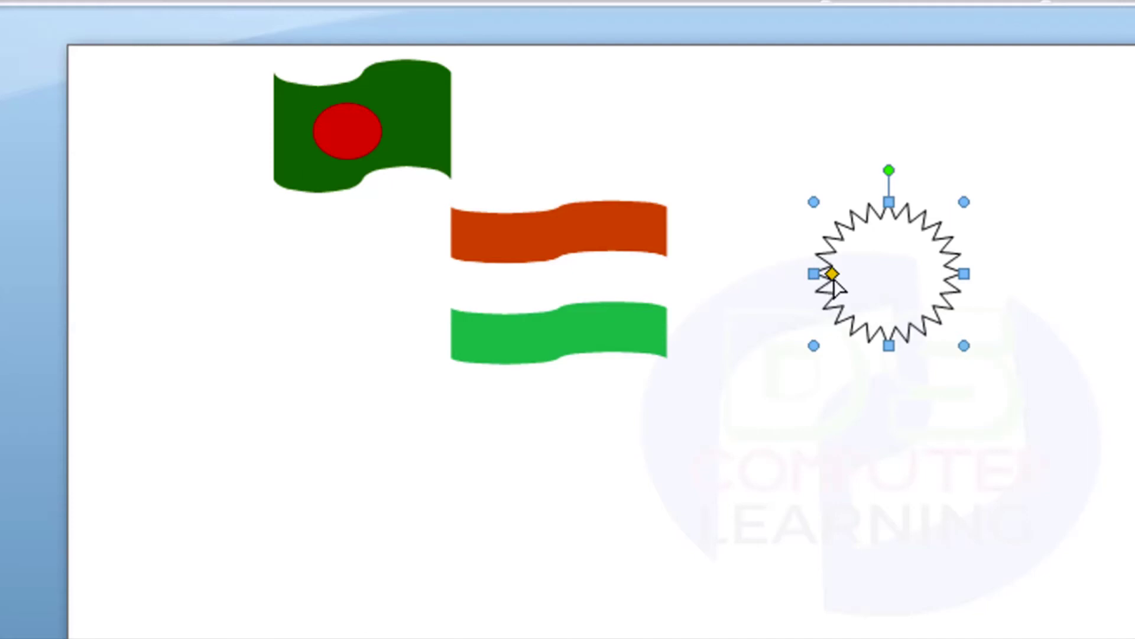
pyautogui.moveTo(832, 274); pyautogui.dragTo(885, 274)
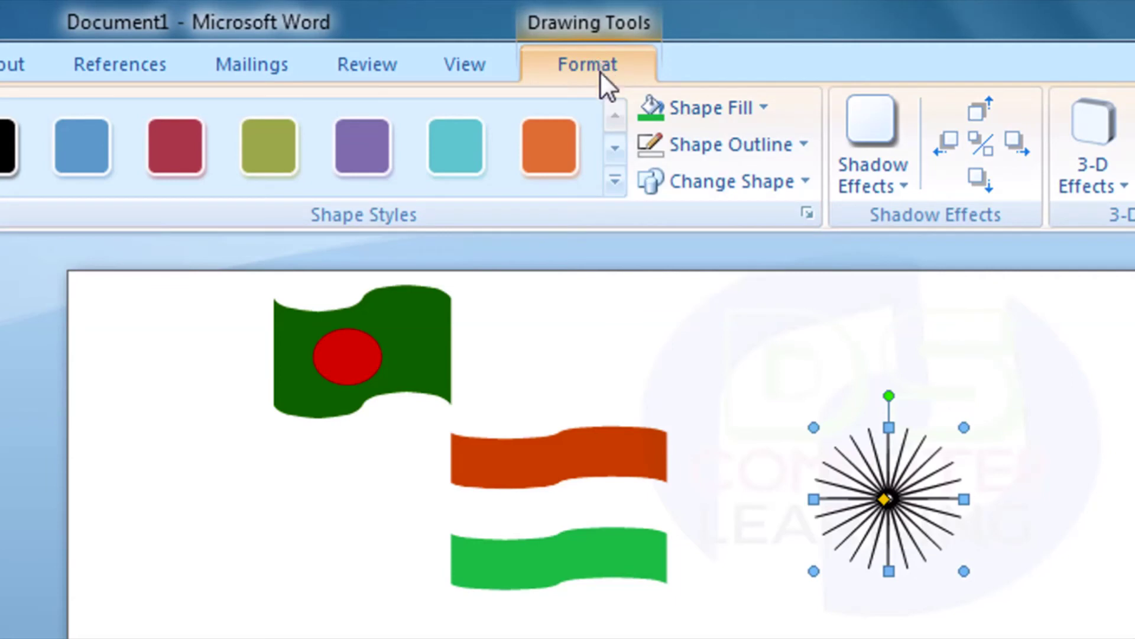
pyautogui.click(796, 150)
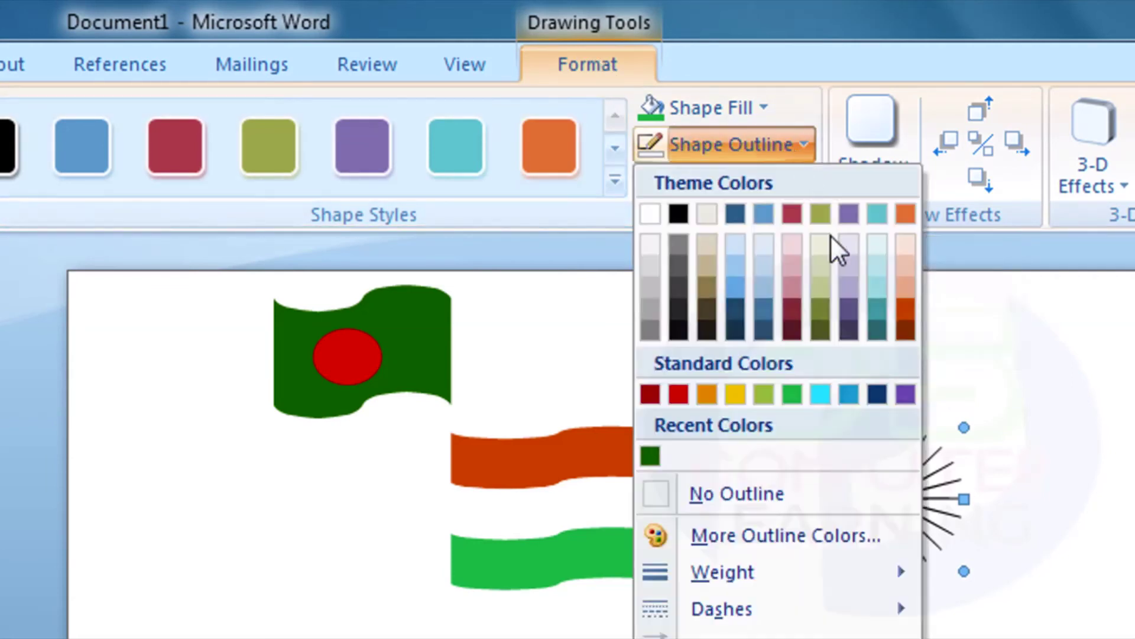
pyautogui.click(850, 392)
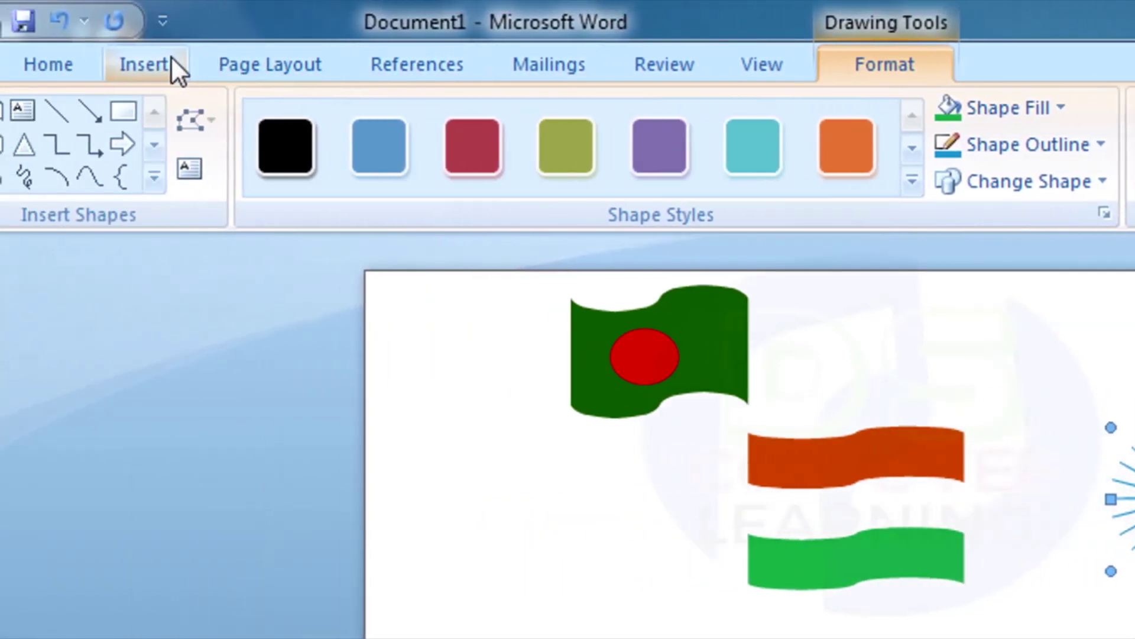
# Step: Draw an oval beside the spokes, give it a blue outline, and move it left
pyautogui.click(171, 66)
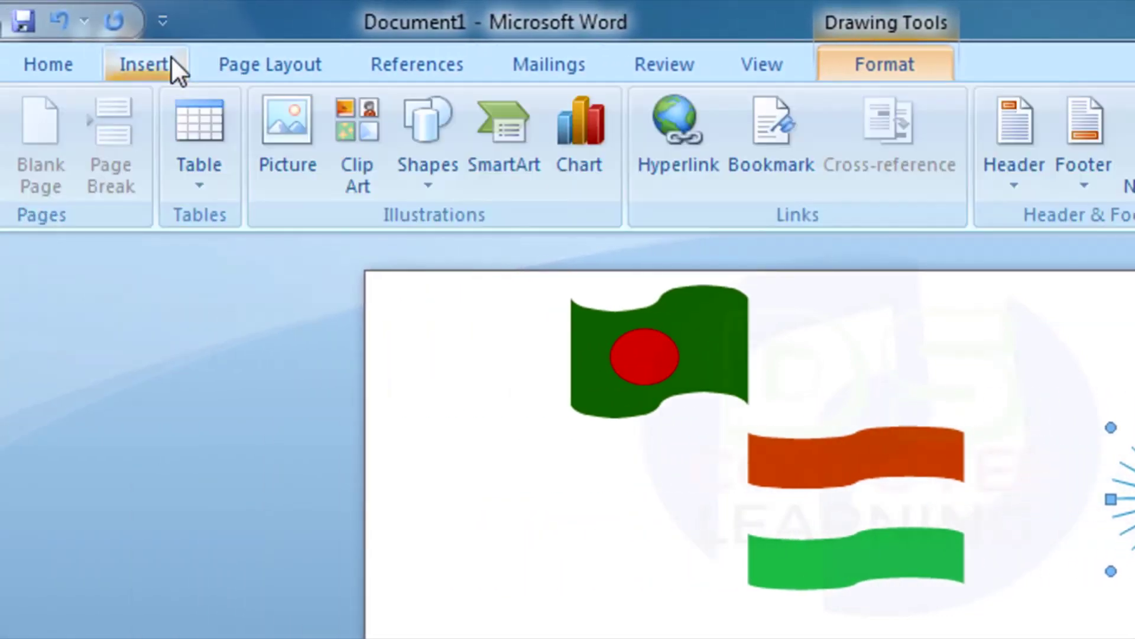
pyautogui.click(410, 157)
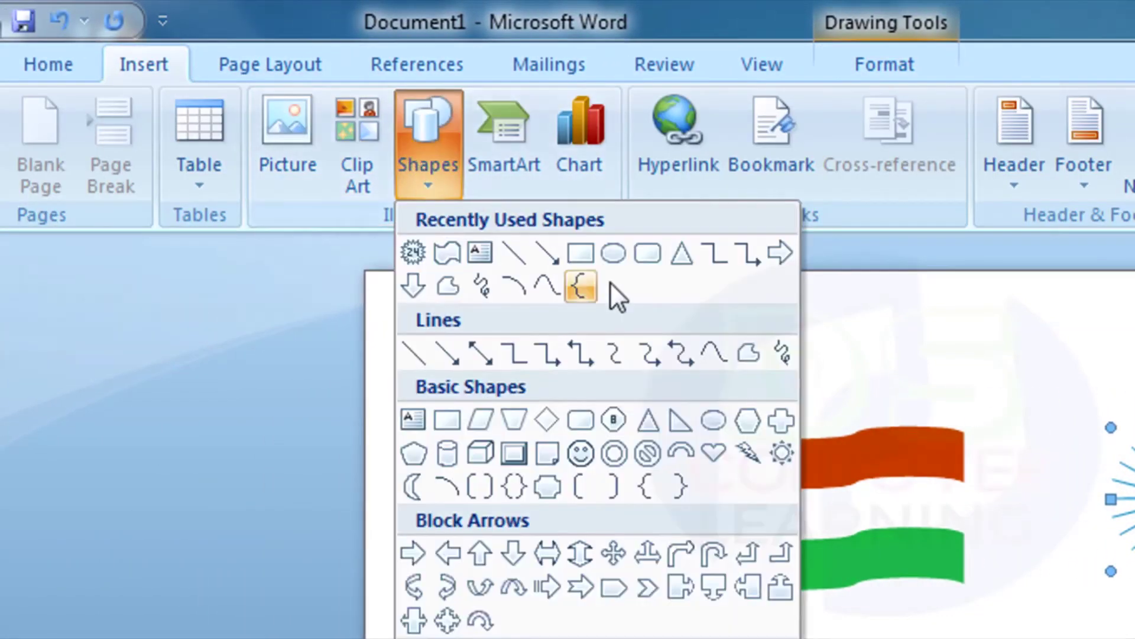
pyautogui.click(714, 420)
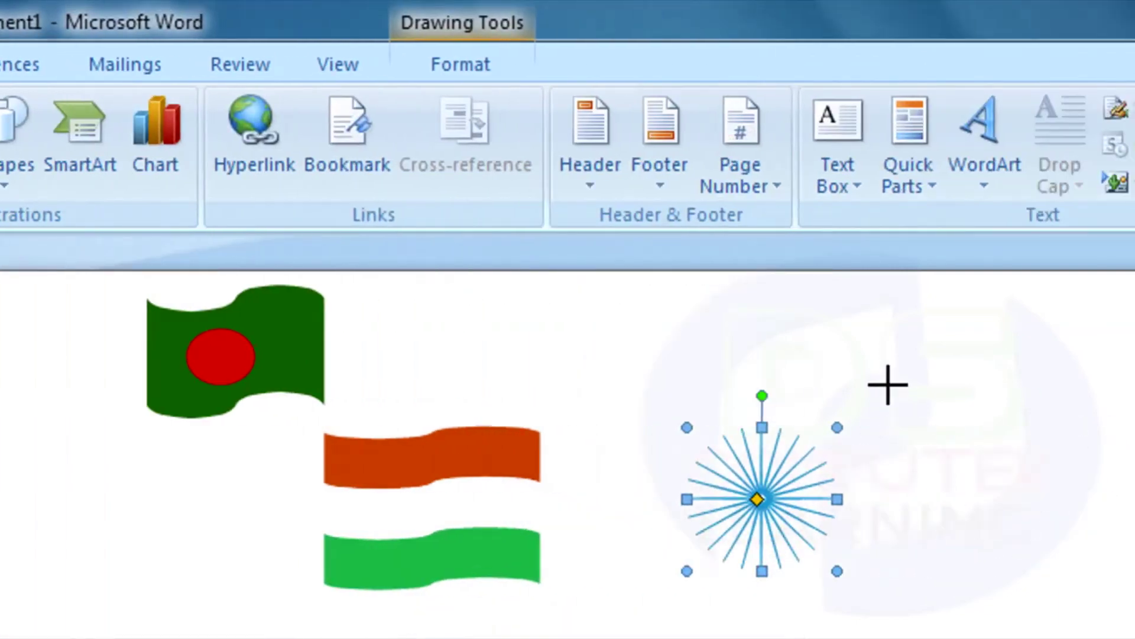
pyautogui.moveTo(888, 385); pyautogui.dragTo(1034, 561)
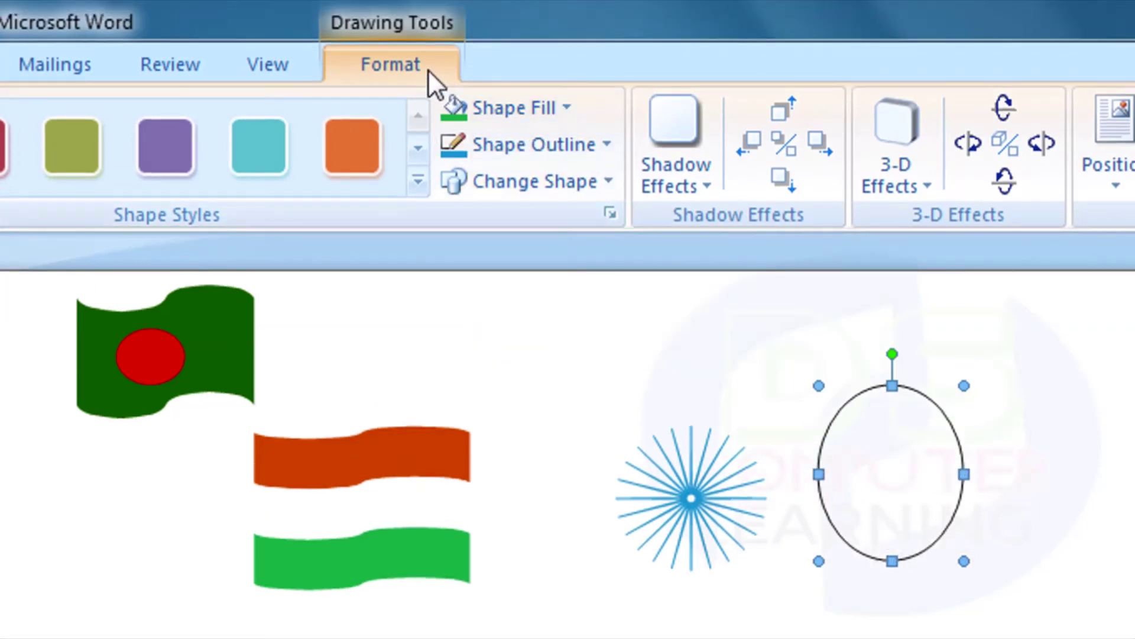
pyautogui.click(598, 150)
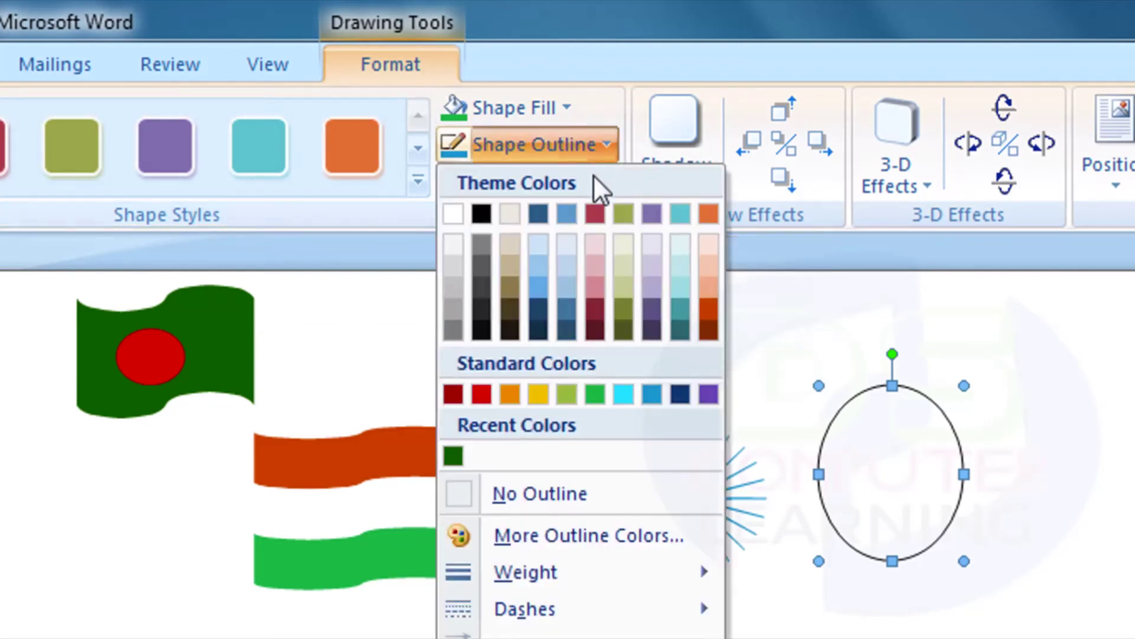
pyautogui.click(651, 400)
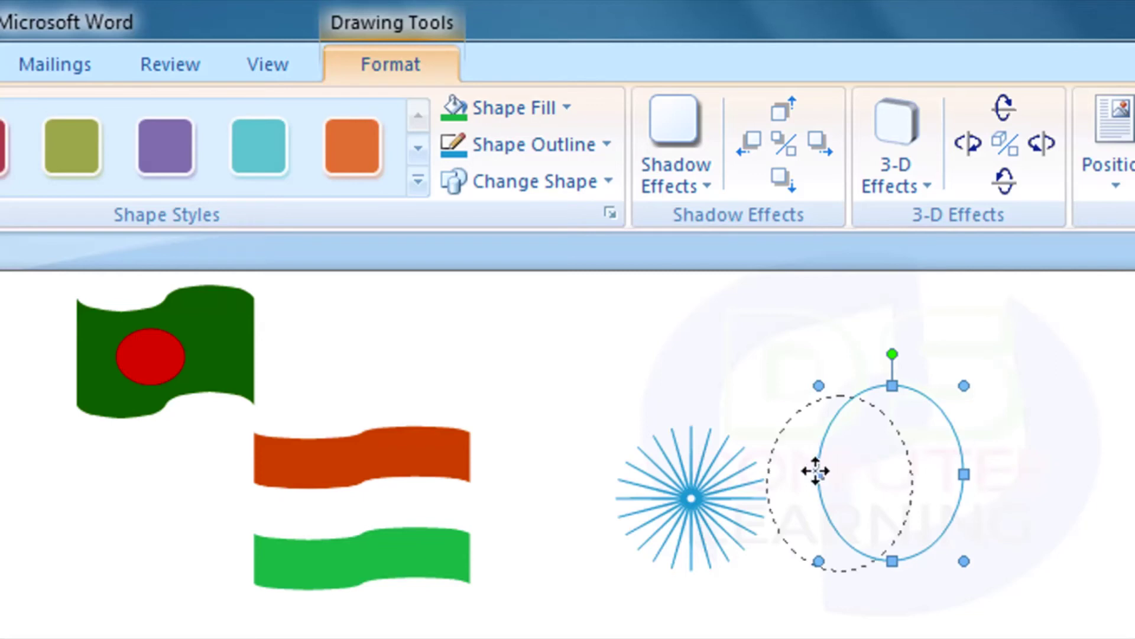
pyautogui.moveTo(816, 471); pyautogui.dragTo(744, 481)
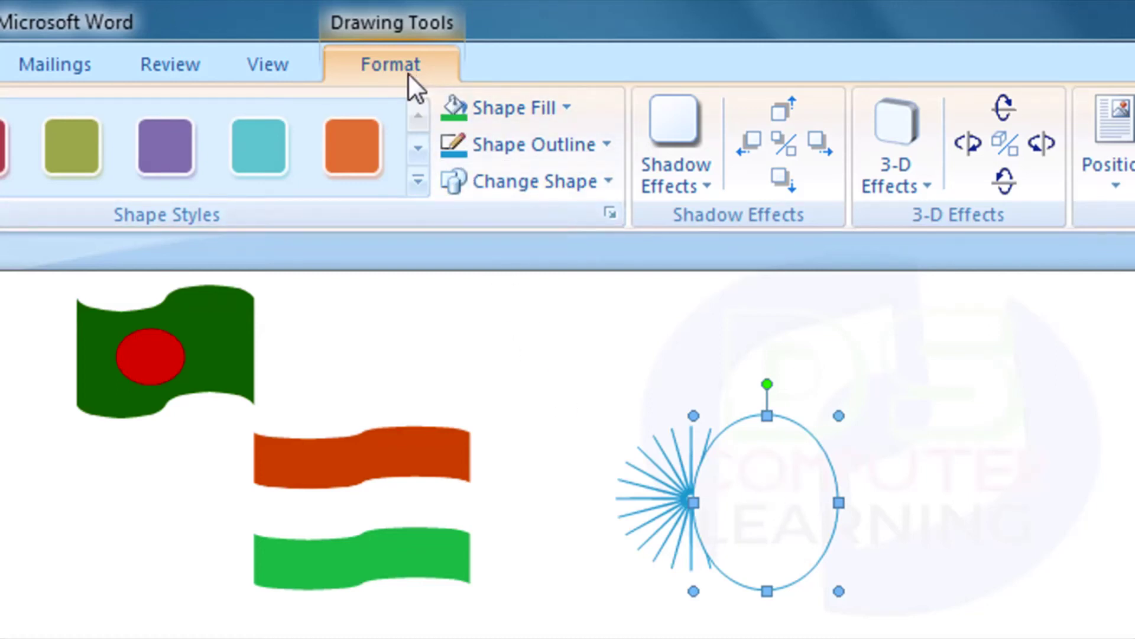
# Step: Remove the oval's fill and resize and position it as a circle ringing the spokes
pyautogui.click(559, 108)
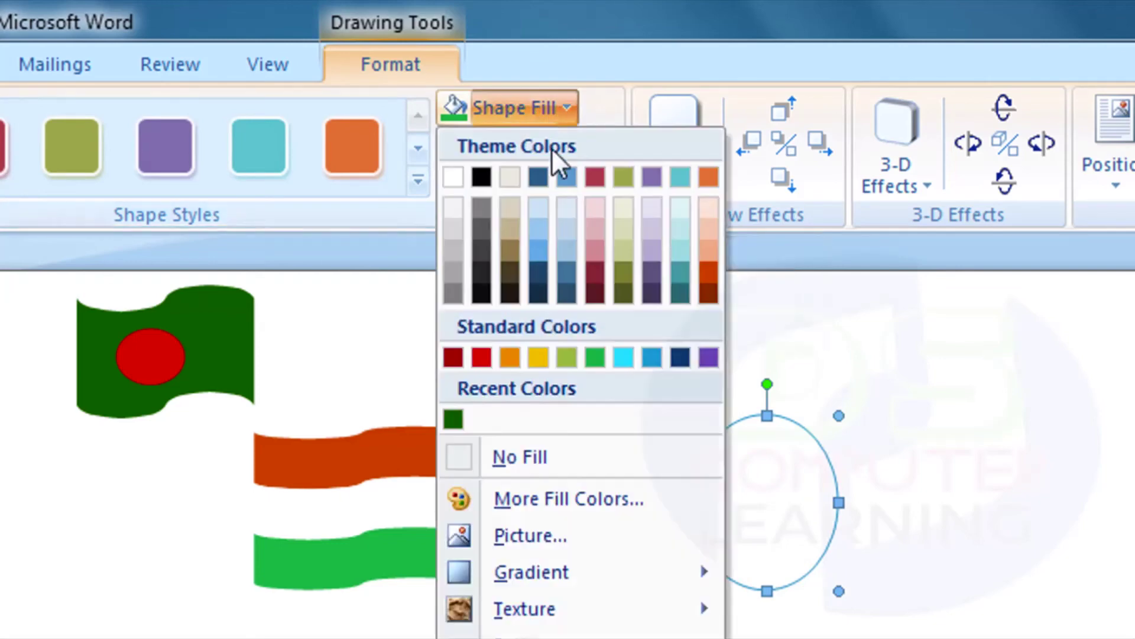
pyautogui.click(519, 455)
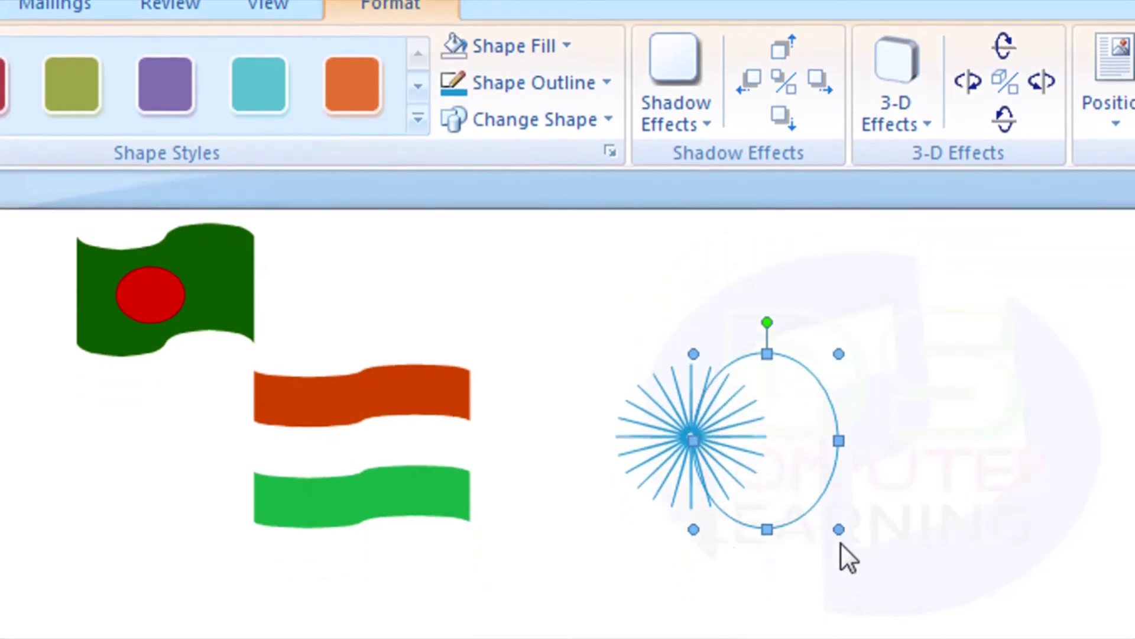
pyautogui.moveTo(839, 530); pyautogui.dragTo(819, 506)
pyautogui.click(793, 433)
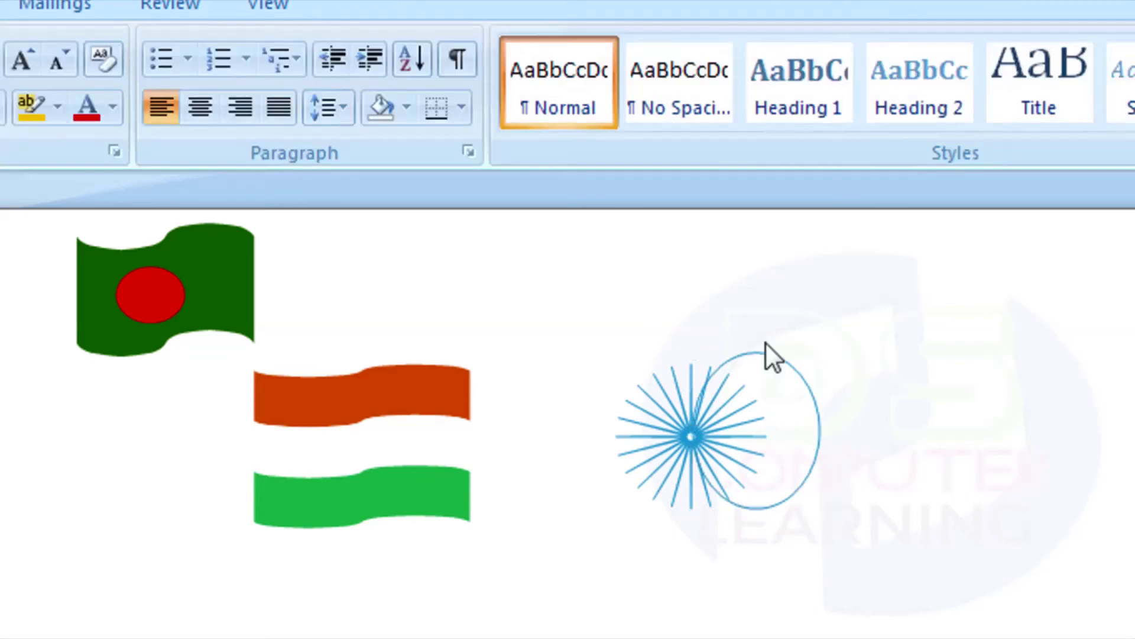
pyautogui.click(765, 353)
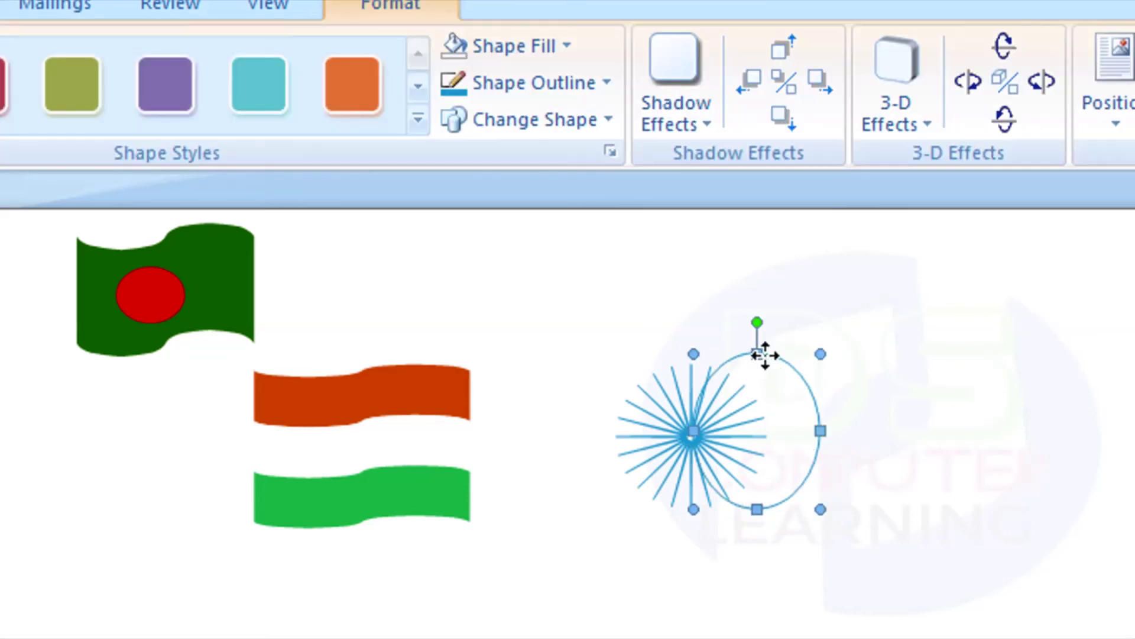
pyautogui.moveTo(765, 355); pyautogui.dragTo(701, 362)
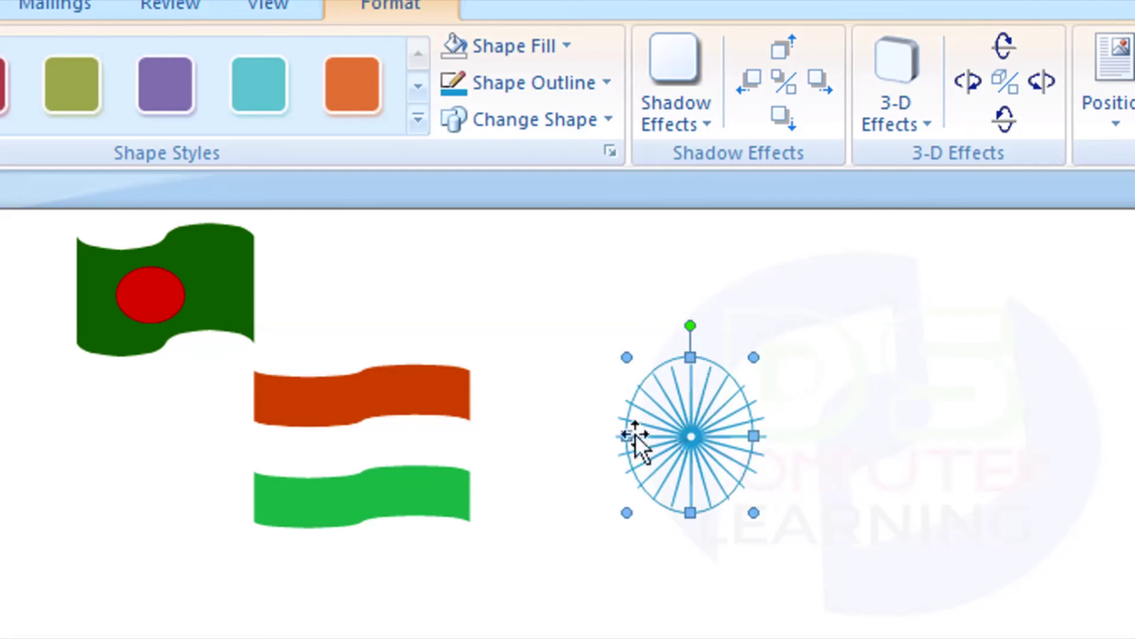
pyautogui.moveTo(619, 437); pyautogui.dragTo(617, 436)
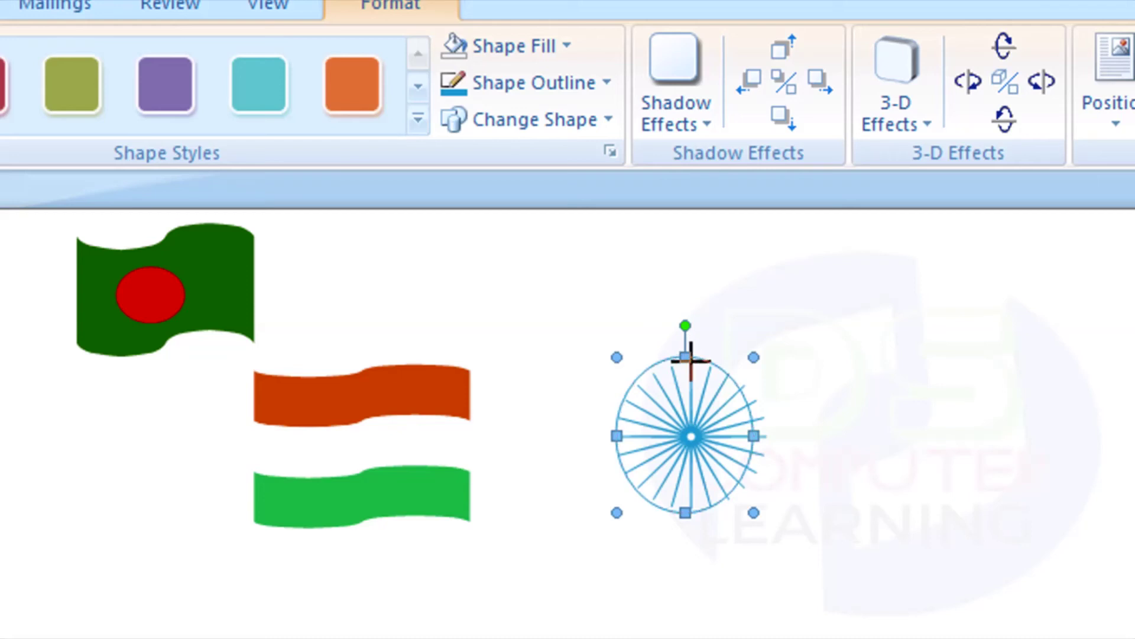
pyautogui.moveTo(690, 361); pyautogui.dragTo(687, 366)
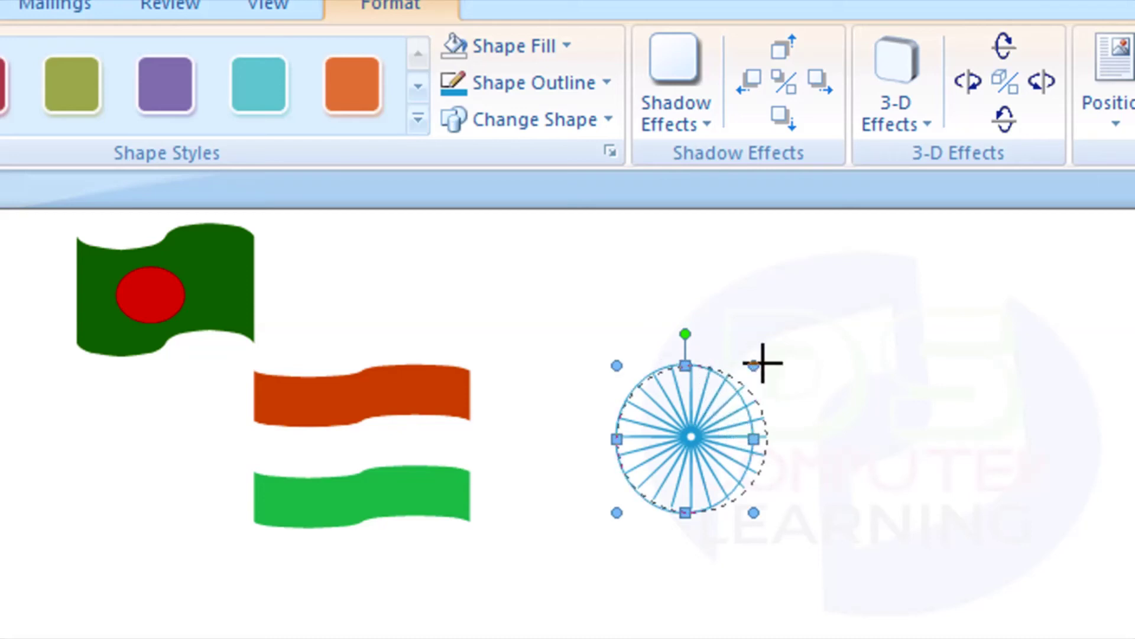
pyautogui.moveTo(763, 364); pyautogui.dragTo(766, 366)
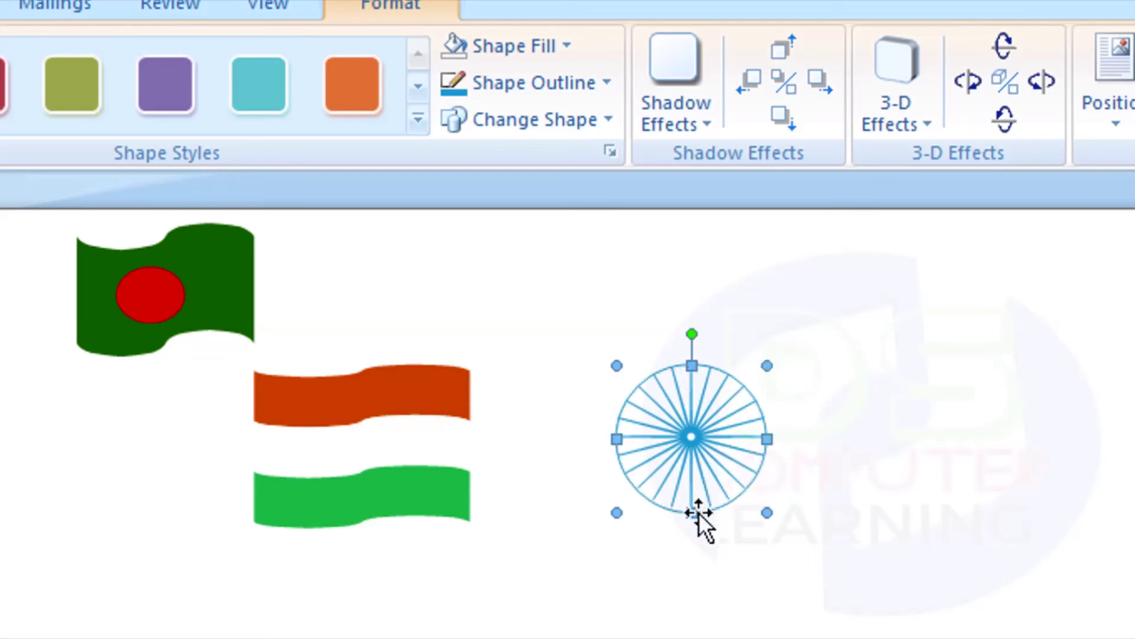
pyautogui.moveTo(698, 513); pyautogui.dragTo(689, 510)
# Step: Select the spokes and rim with Select Objects, group them into one wheel, and shrink it slightly
pyautogui.click(763, 523)
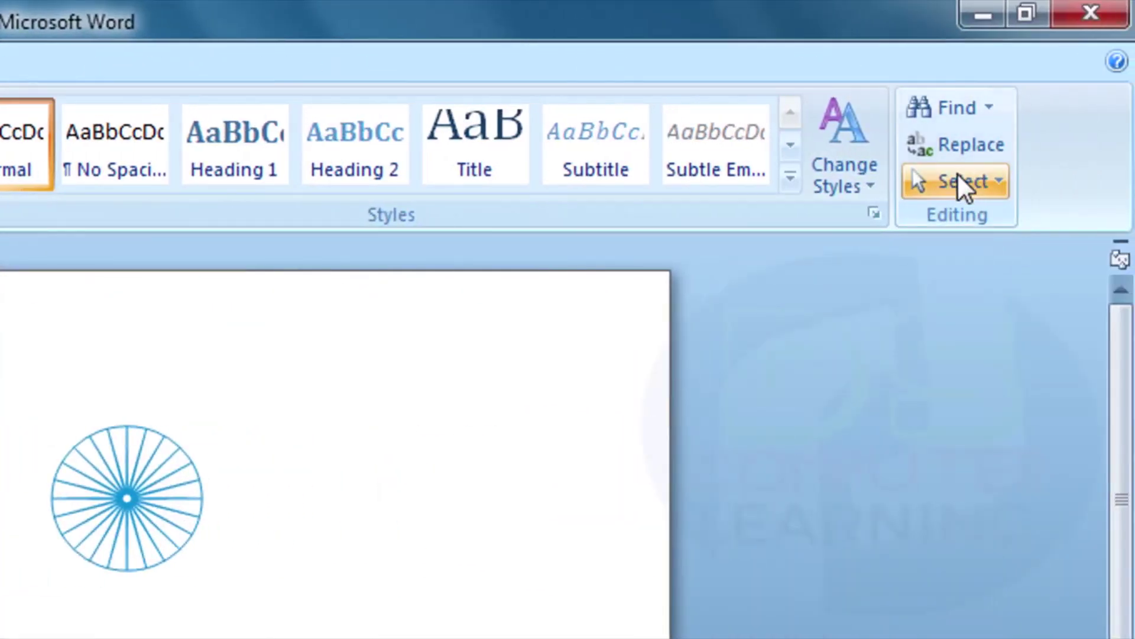
pyautogui.click(956, 183)
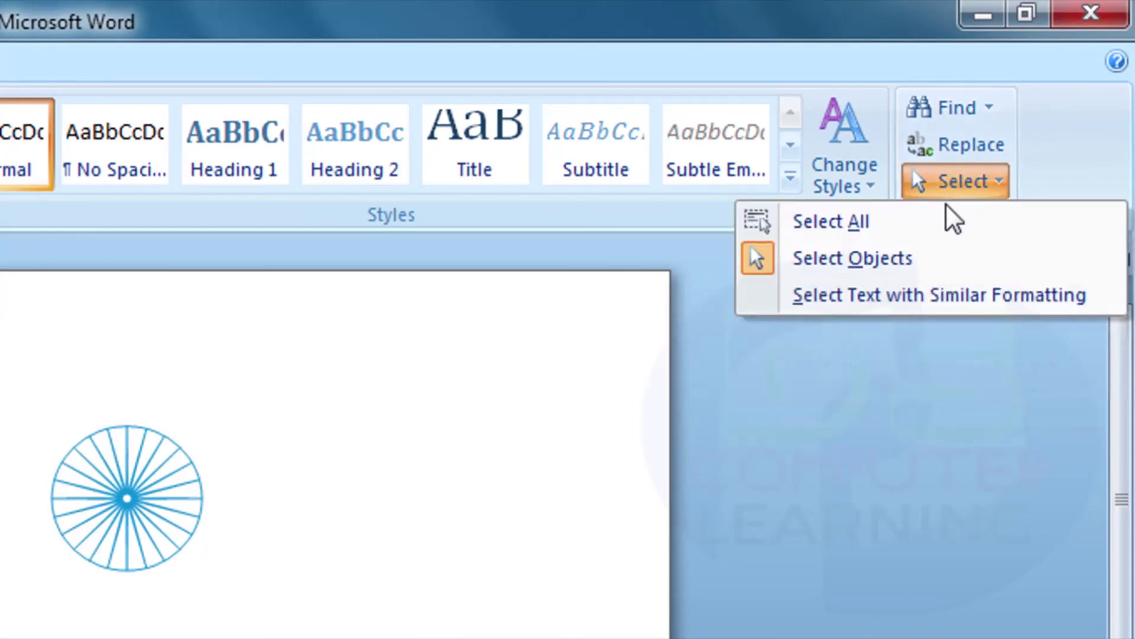
pyautogui.click(914, 251)
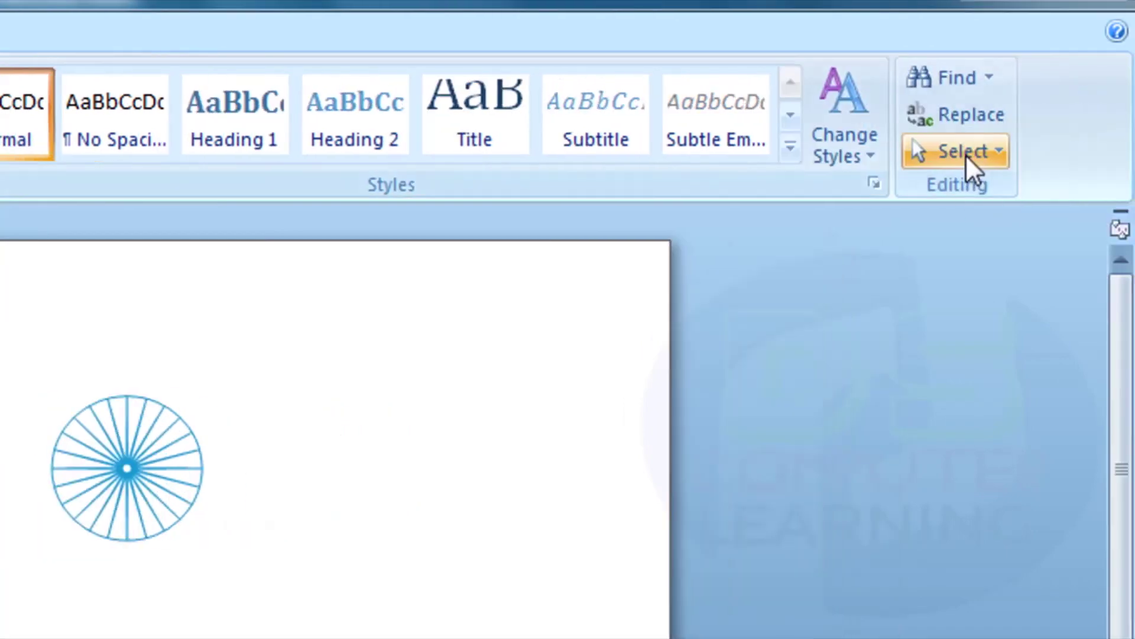
pyautogui.click(964, 155)
pyautogui.click(953, 228)
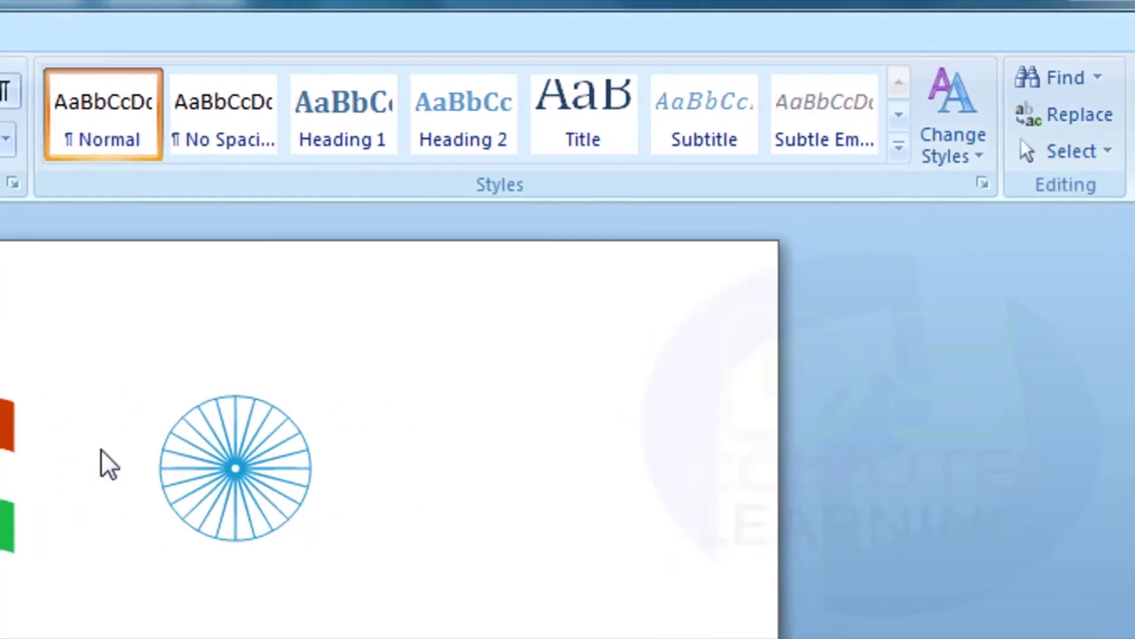
pyautogui.moveTo(219, 349); pyautogui.dragTo(464, 577)
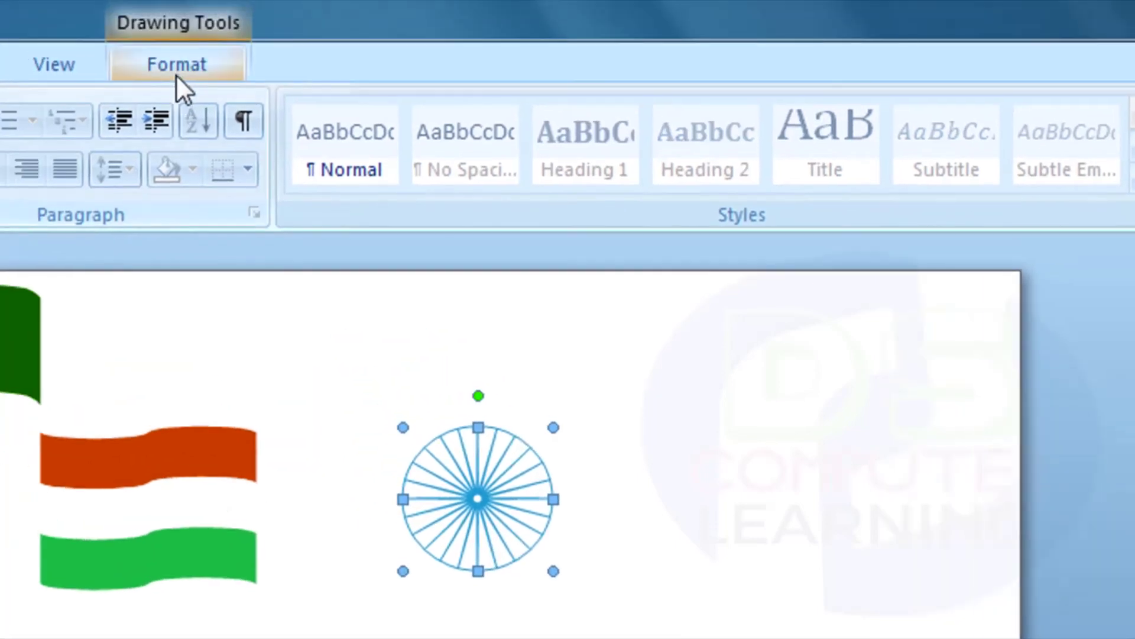
pyautogui.click(176, 71)
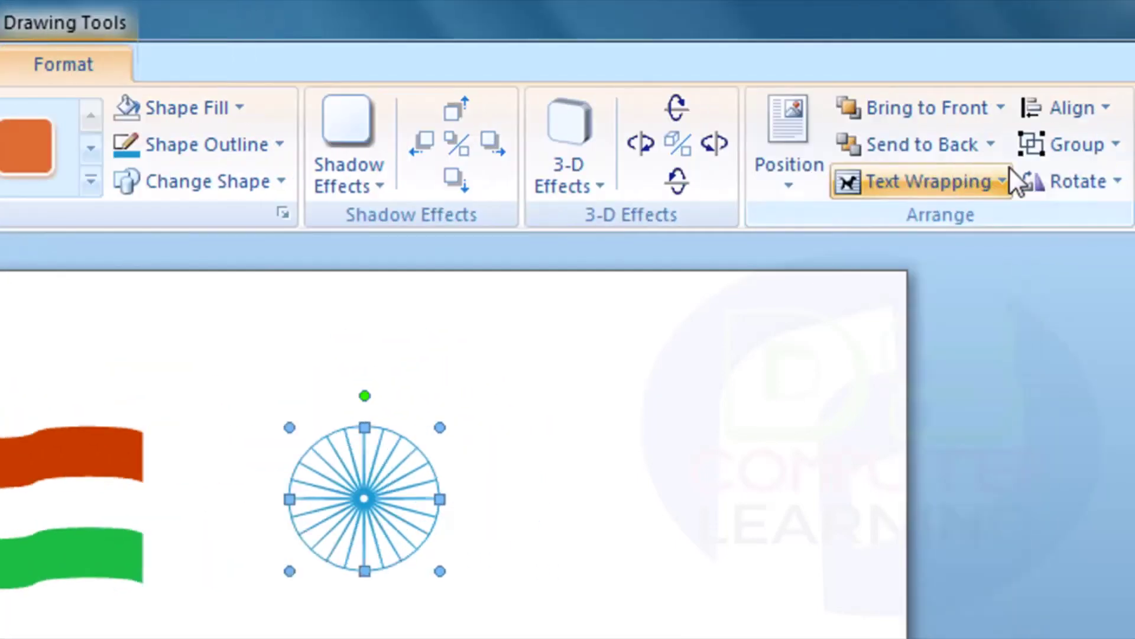
pyautogui.click(940, 144)
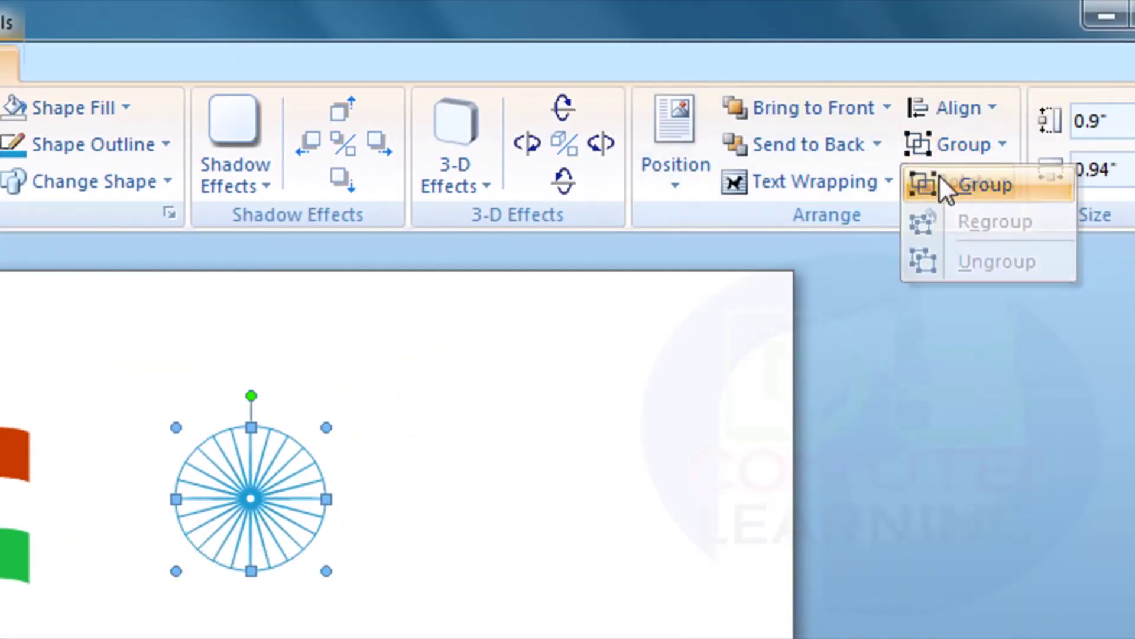
pyautogui.click(946, 184)
pyautogui.moveTo(326, 539)
pyautogui.mouseDown()
pyautogui.moveTo(287, 508)
pyautogui.moveTo(451, 355)
pyautogui.moveTo(221, 387)
pyautogui.mouseUp()
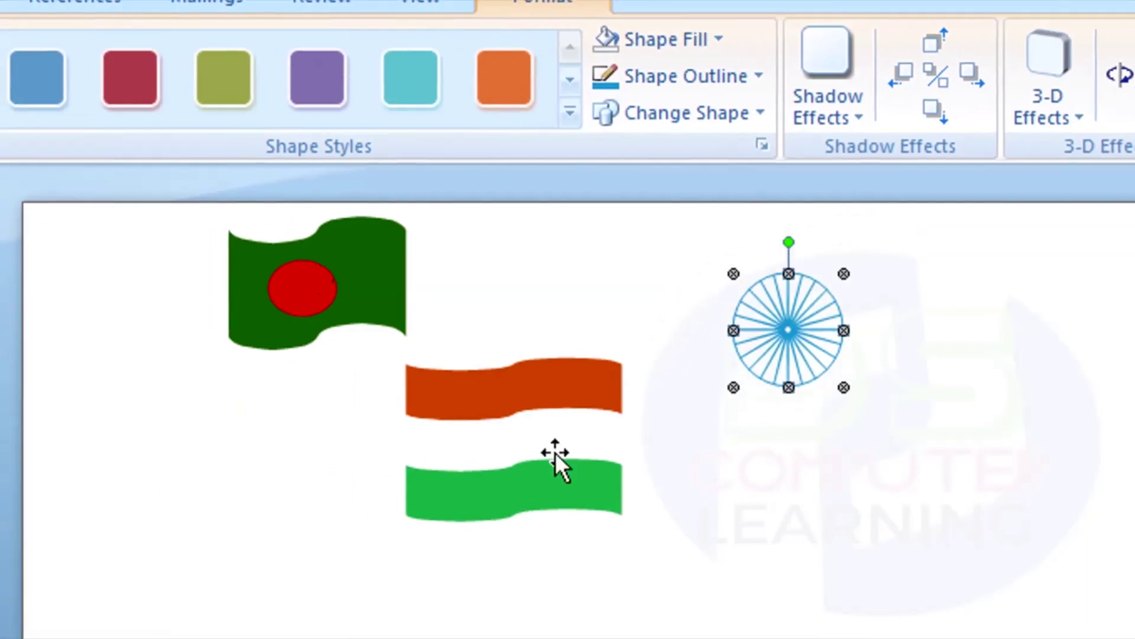
# Step: Enlarge the striped flag, centre the shrunken wheel in the white band, and move the Bangladesh flag top-left
pyautogui.click(523, 403)
pyautogui.moveTo(621, 523); pyautogui.dragTo(711, 541)
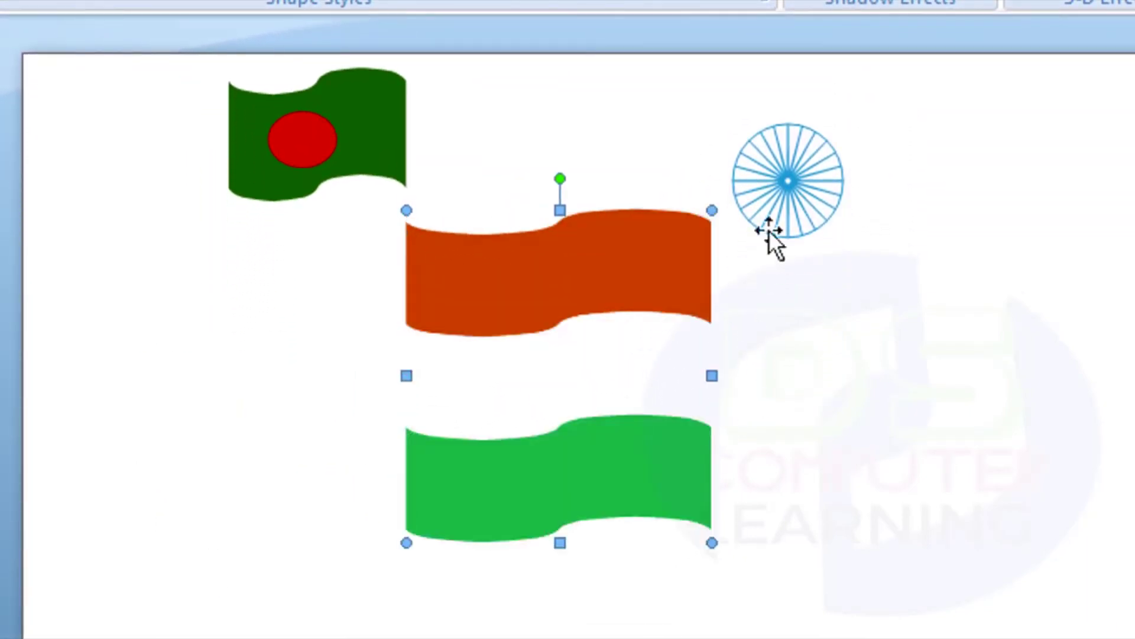
pyautogui.click(774, 231)
pyautogui.moveTo(844, 238); pyautogui.dragTo(824, 202)
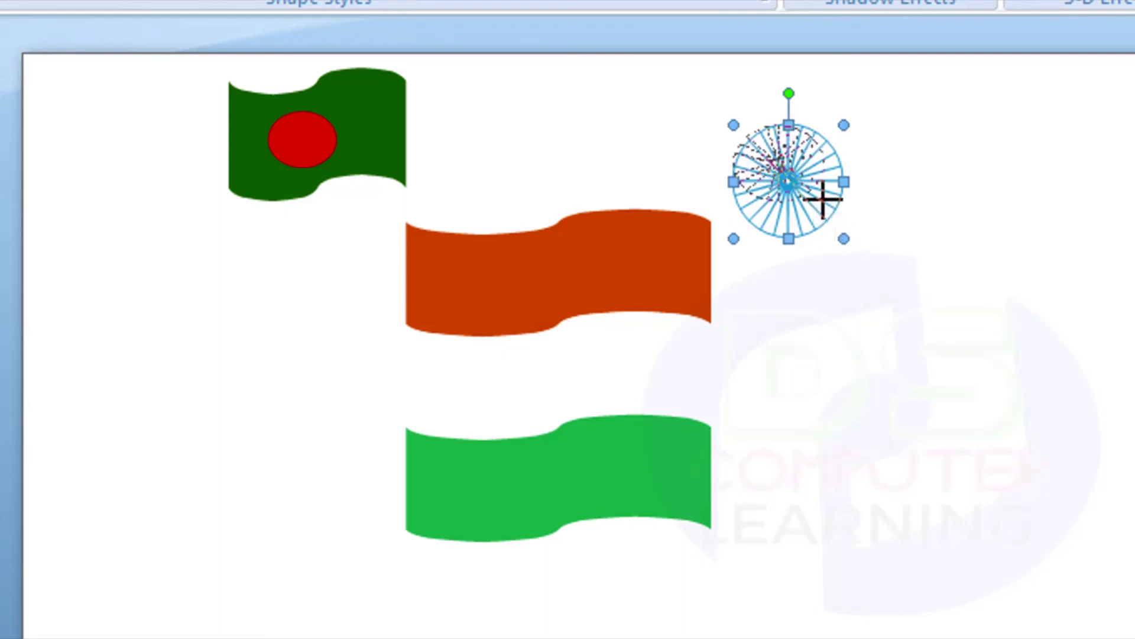
pyautogui.moveTo(792, 164)
pyautogui.mouseDown()
pyautogui.moveTo(618, 369)
pyautogui.moveTo(570, 377)
pyautogui.mouseUp()
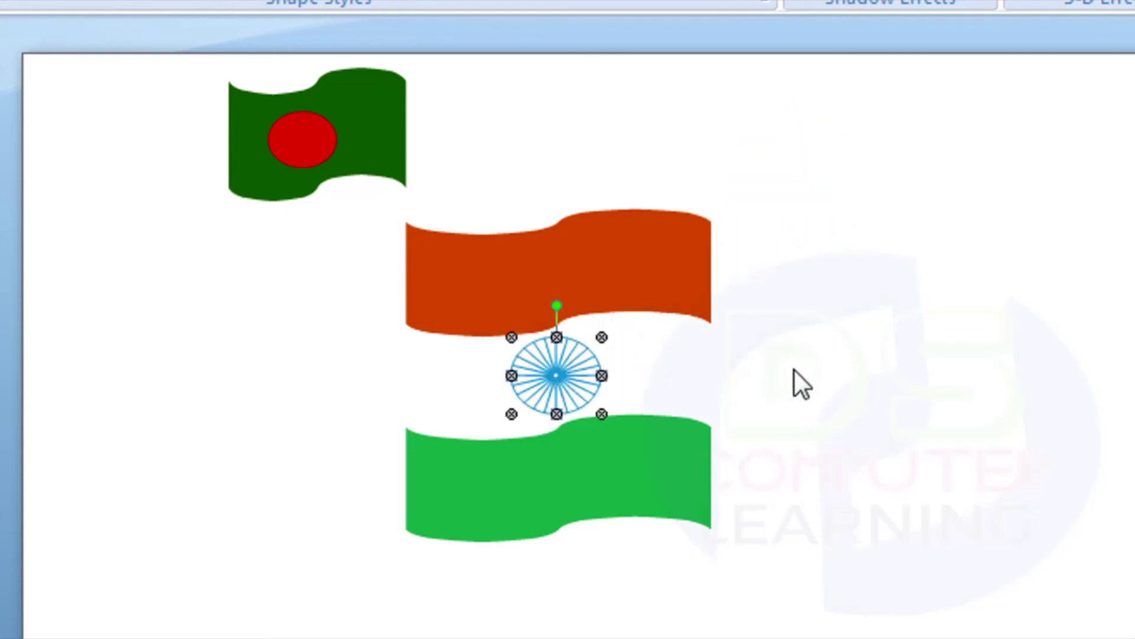
pyautogui.moveTo(369, 121); pyautogui.dragTo(259, 130)
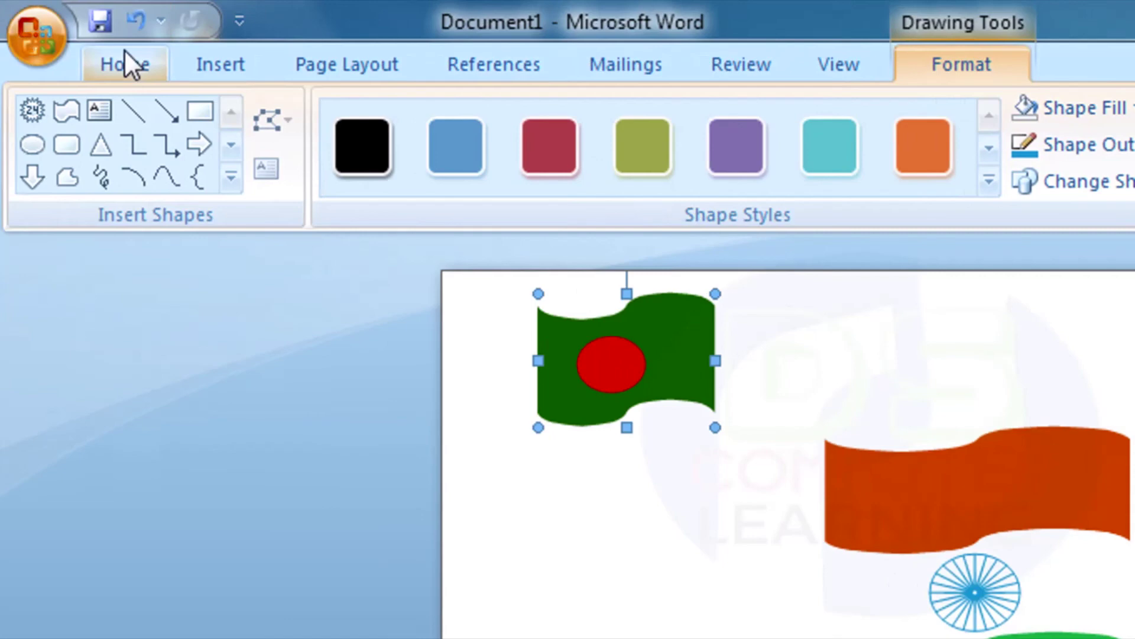
# Step: Select the Indian flag's stripes and wheel together using Select Objects
pyautogui.click(124, 49)
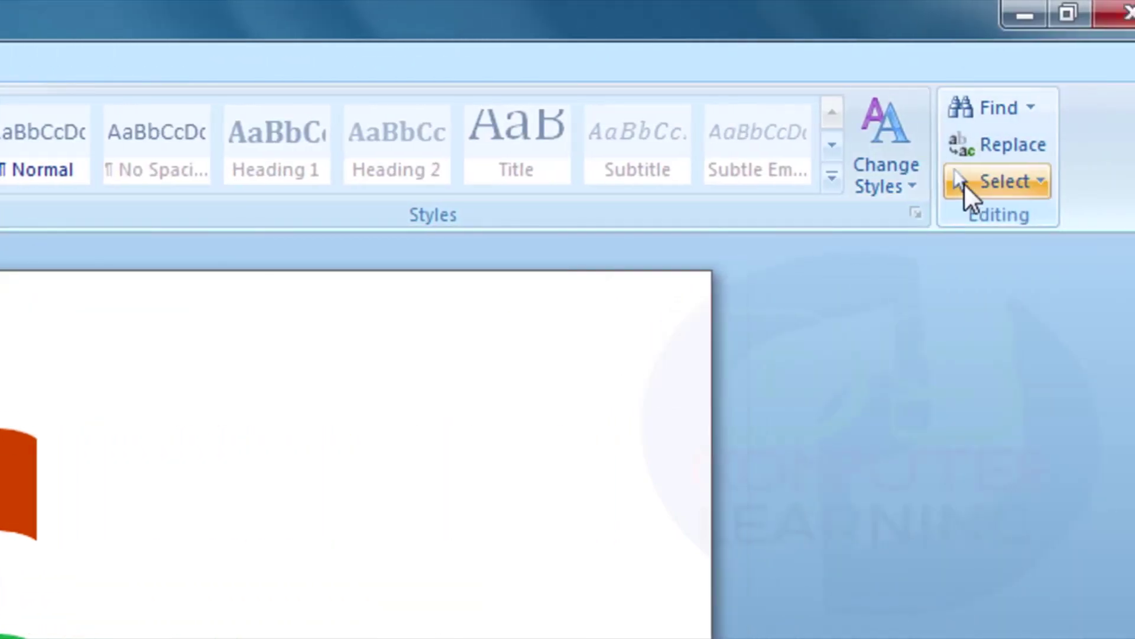
pyautogui.click(985, 183)
pyautogui.click(933, 251)
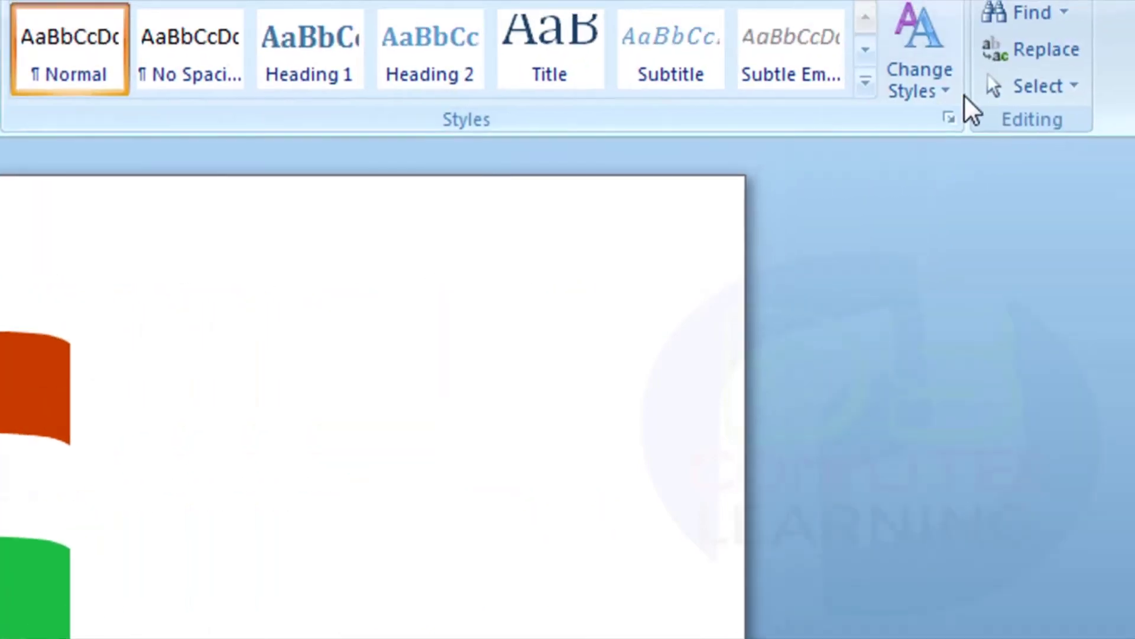
pyautogui.click(967, 100)
pyautogui.click(945, 170)
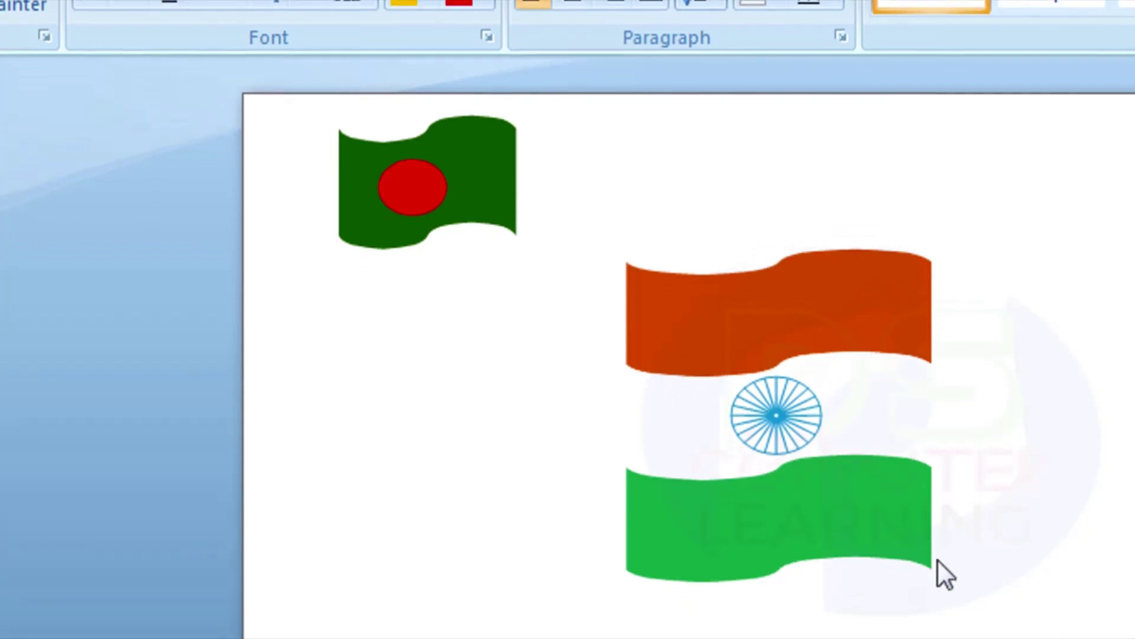
pyautogui.moveTo(591, 226); pyautogui.dragTo(976, 635)
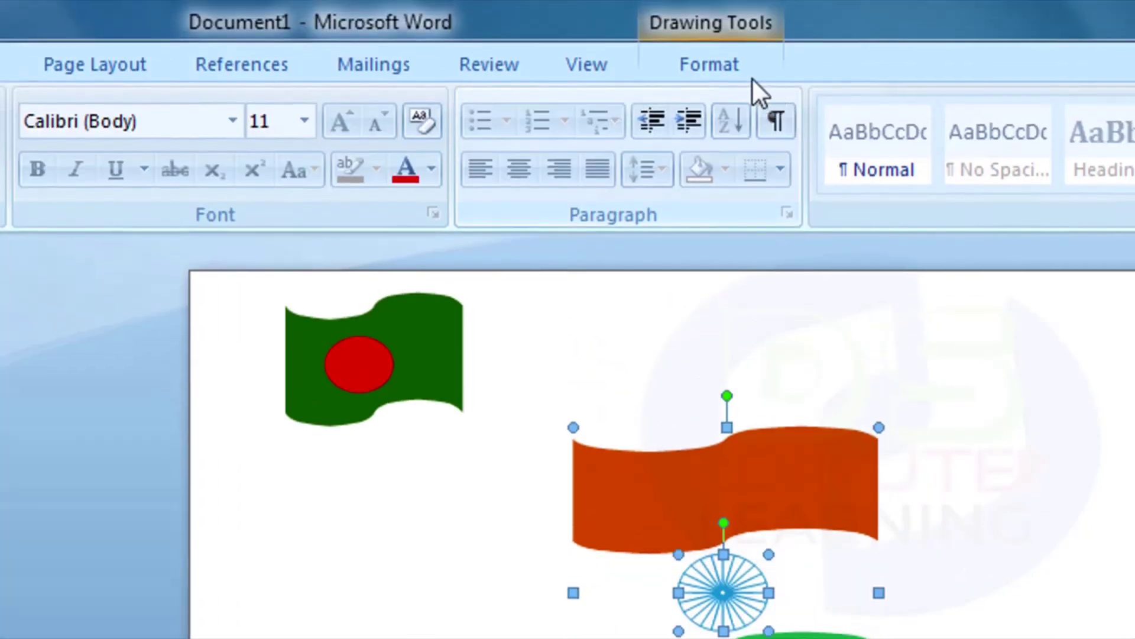
# Step: Group the stripes and wheel into one object, shrink it, and move it to the upper right
pyautogui.click(740, 63)
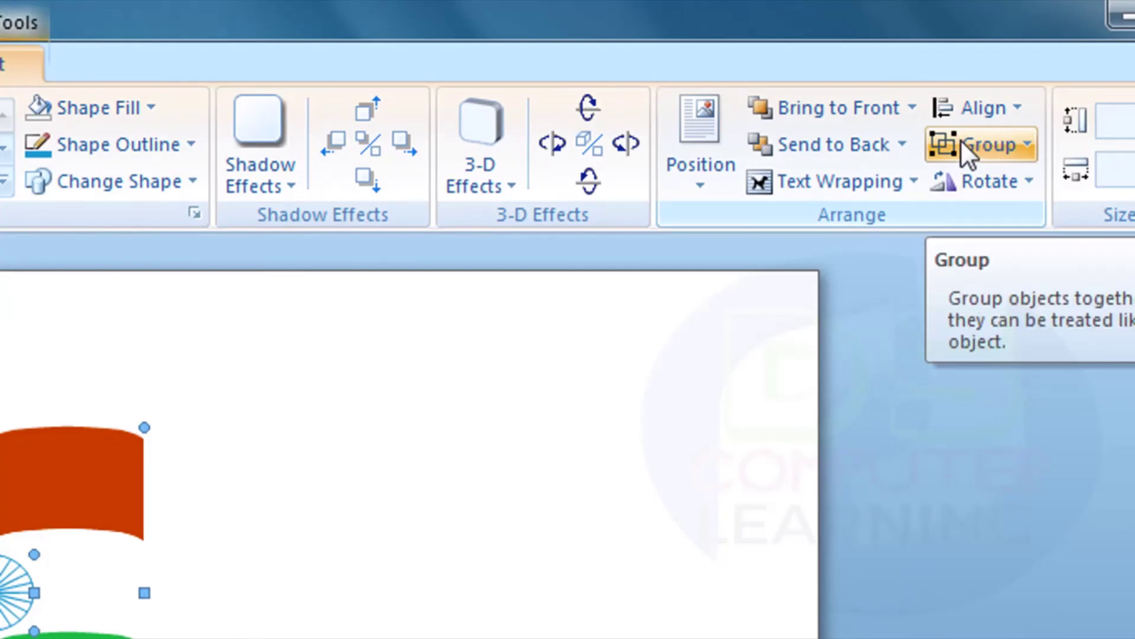
pyautogui.click(961, 140)
pyautogui.click(962, 180)
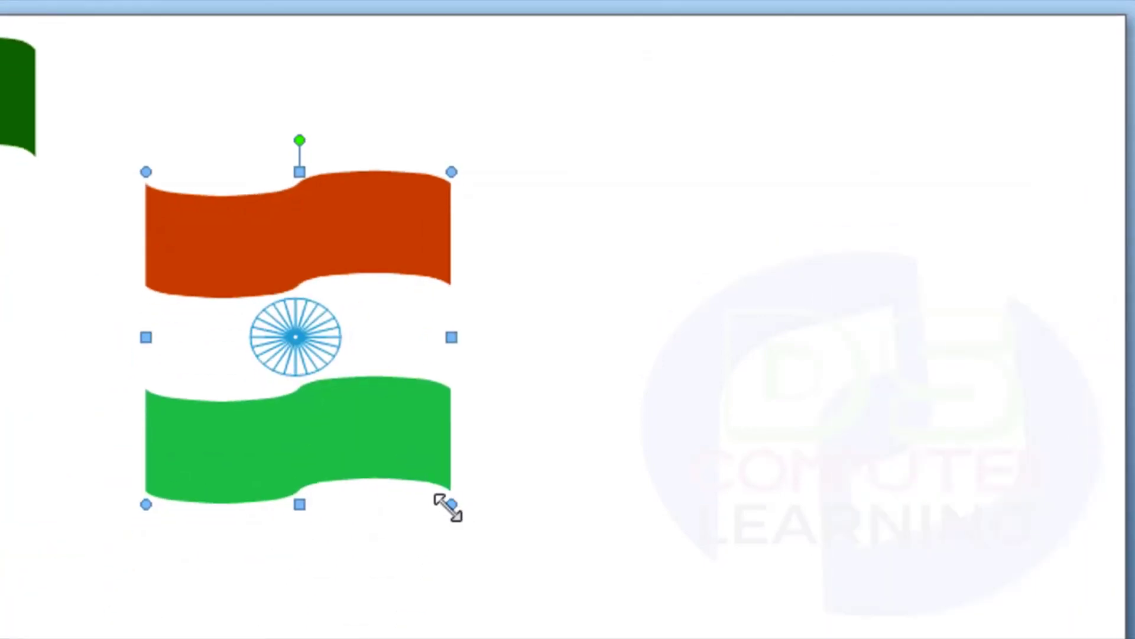
pyautogui.moveTo(426, 447); pyautogui.dragTo(366, 342)
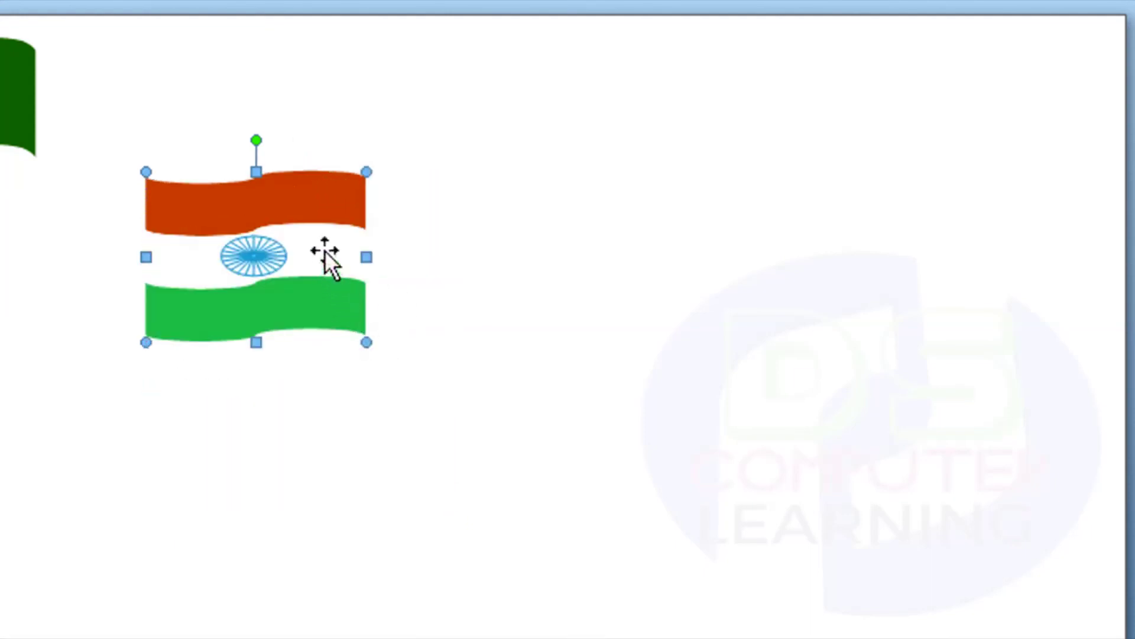
pyautogui.moveTo(324, 250); pyautogui.dragTo(648, 179)
# Step: Enlarge the Bangladesh flag and move it toward the page centre
pyautogui.click(335, 115)
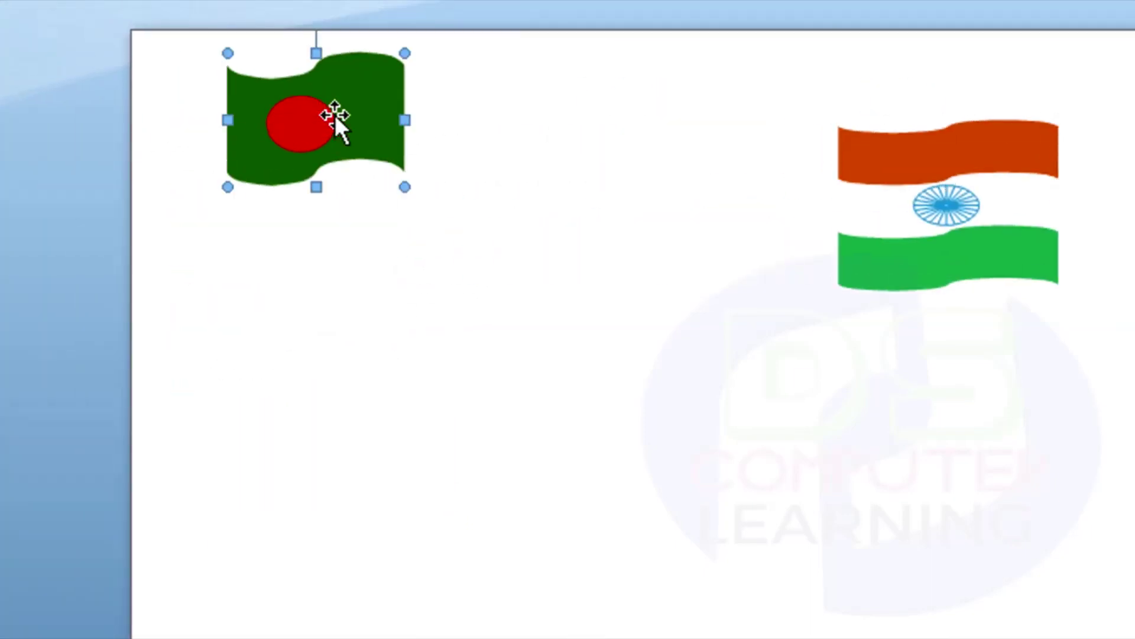
pyautogui.moveTo(405, 187); pyautogui.dragTo(495, 282)
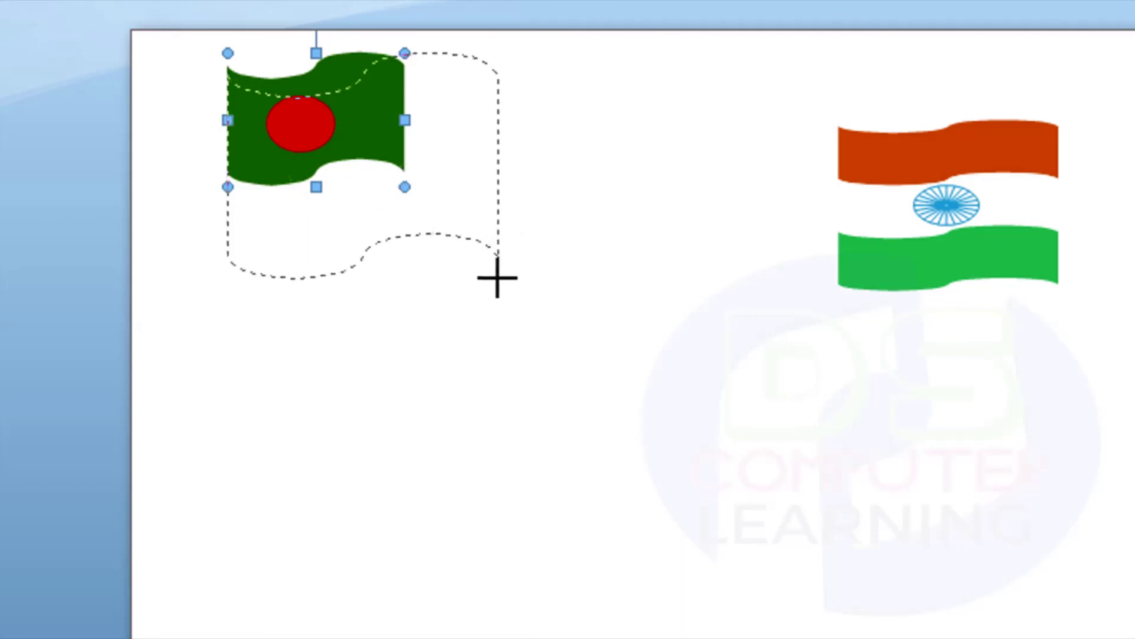
pyautogui.moveTo(449, 165); pyautogui.dragTo(644, 211)
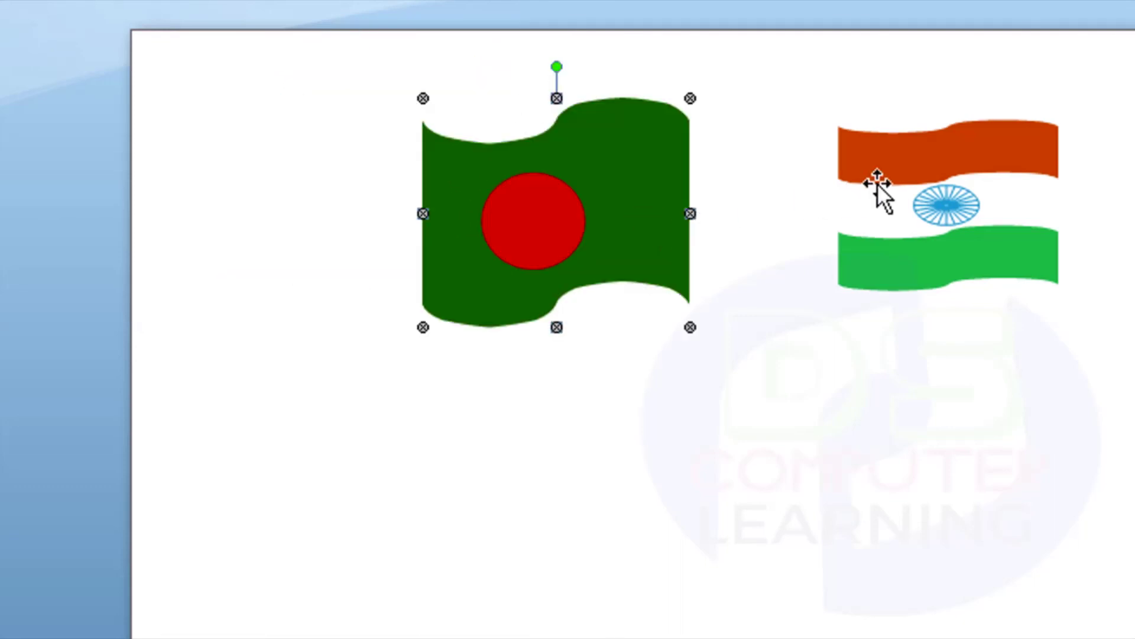
# Step: Enlarge the Indian flag to match the Bangladesh flag's height
pyautogui.click(880, 185)
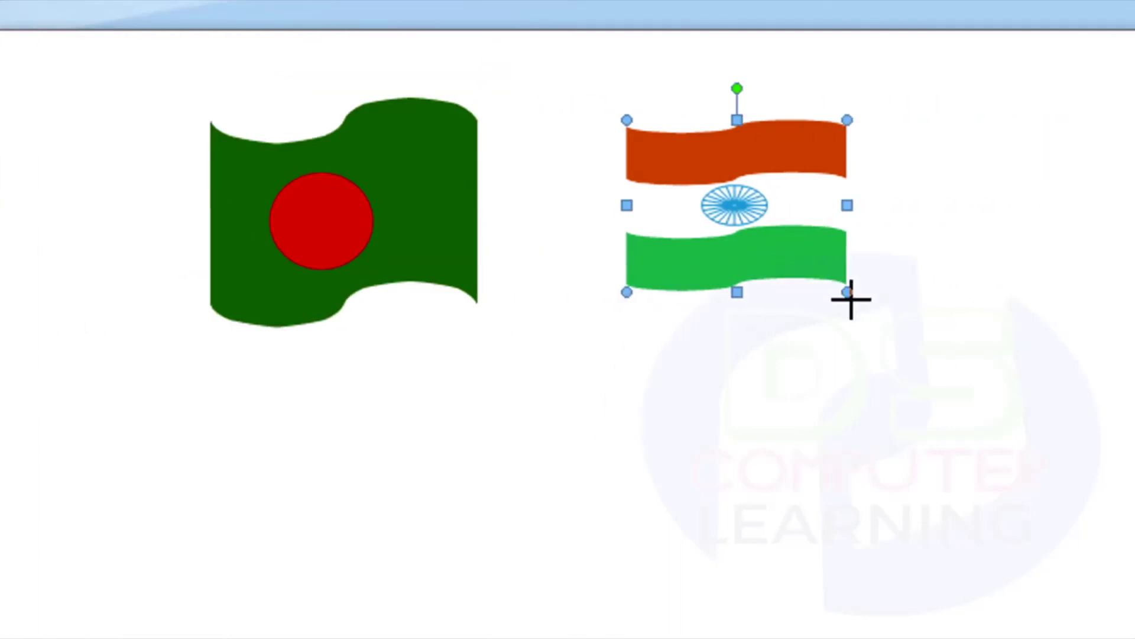
pyautogui.moveTo(849, 295); pyautogui.dragTo(902, 367)
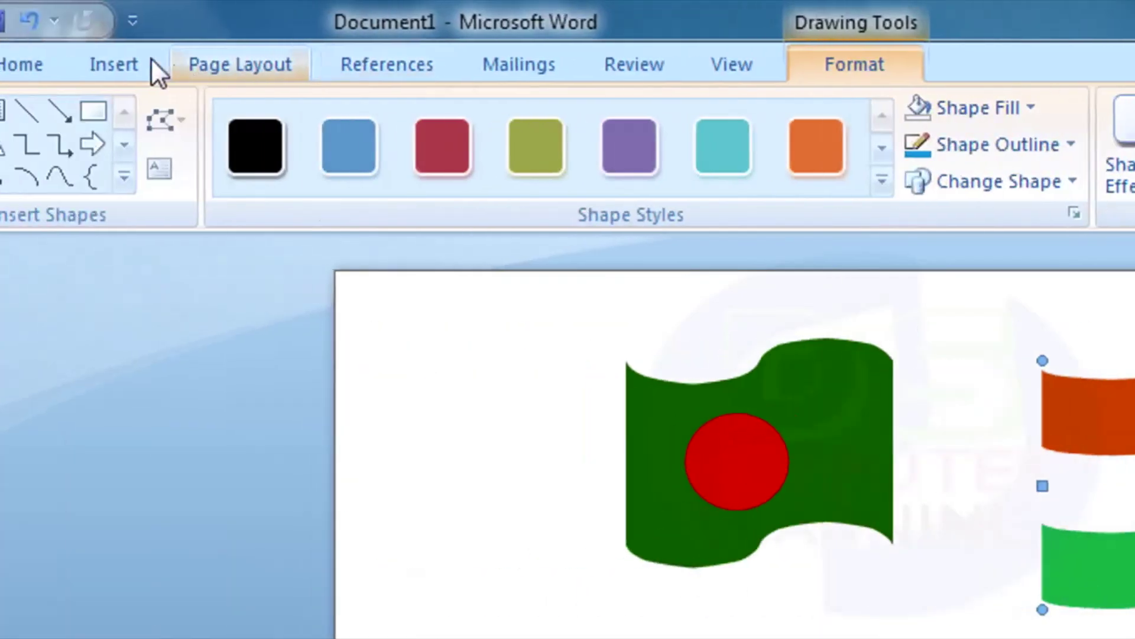
pyautogui.click(117, 59)
pyautogui.click(956, 186)
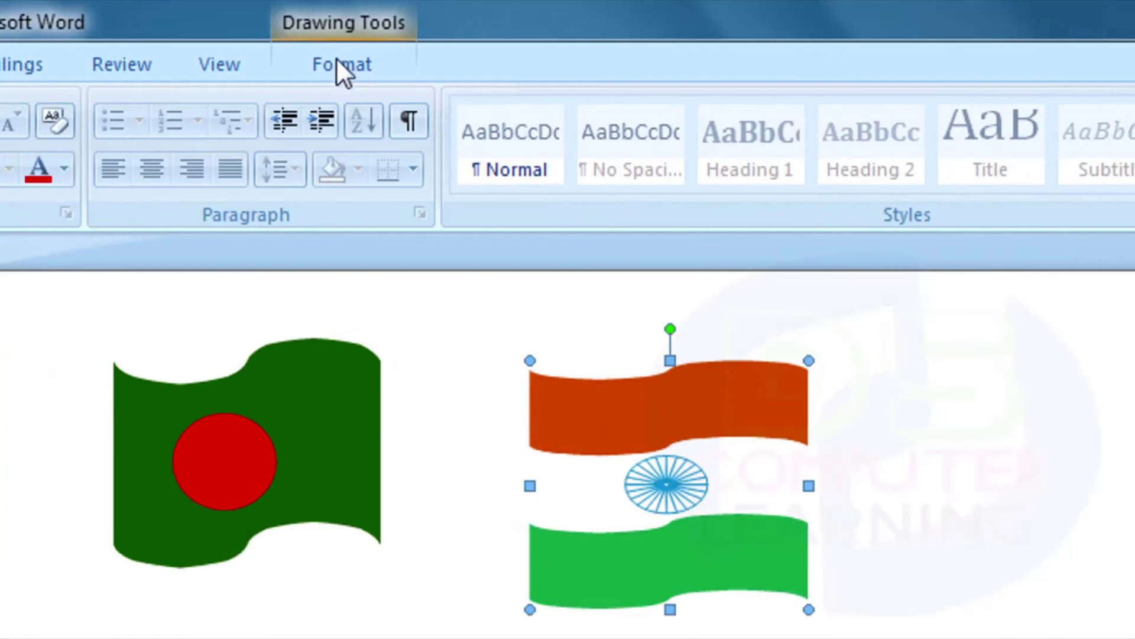
pyautogui.click(337, 61)
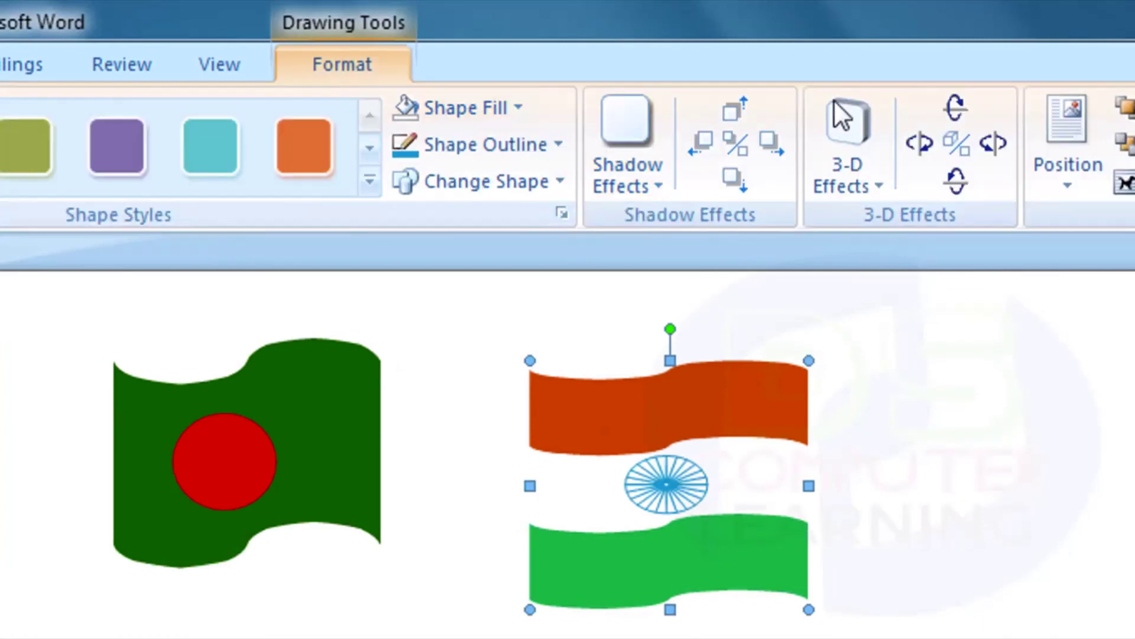